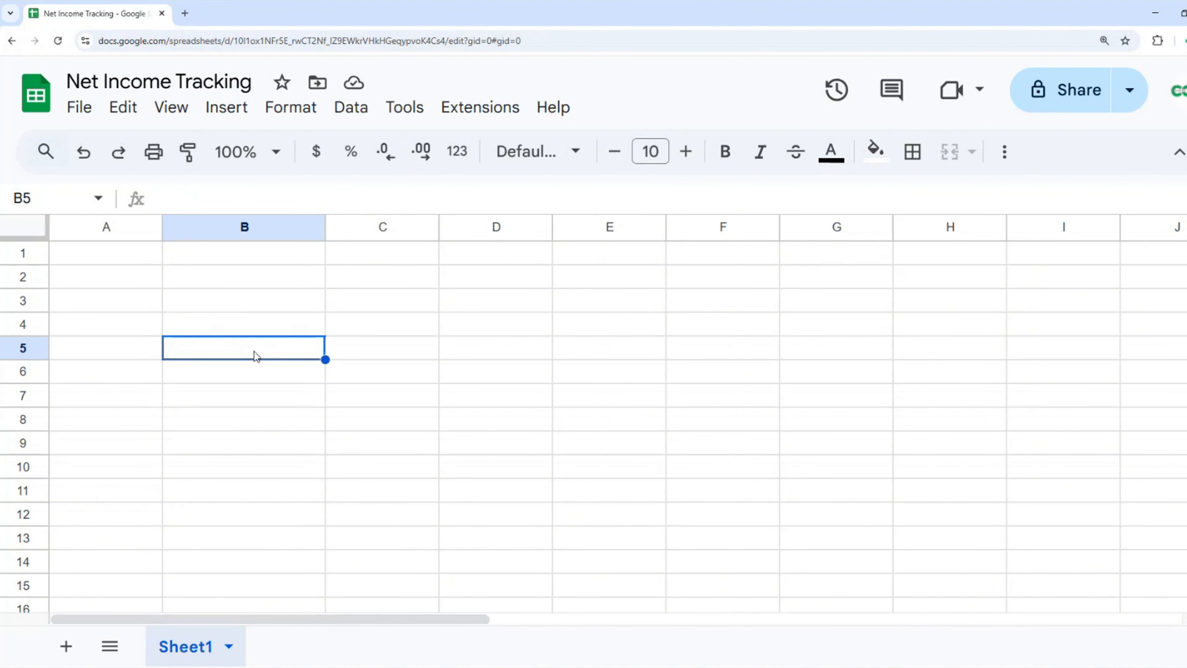
# Step: List the months January 2025 through May 2025 down column B, one per cell in B5:B9
pyautogui.write('January 2025')
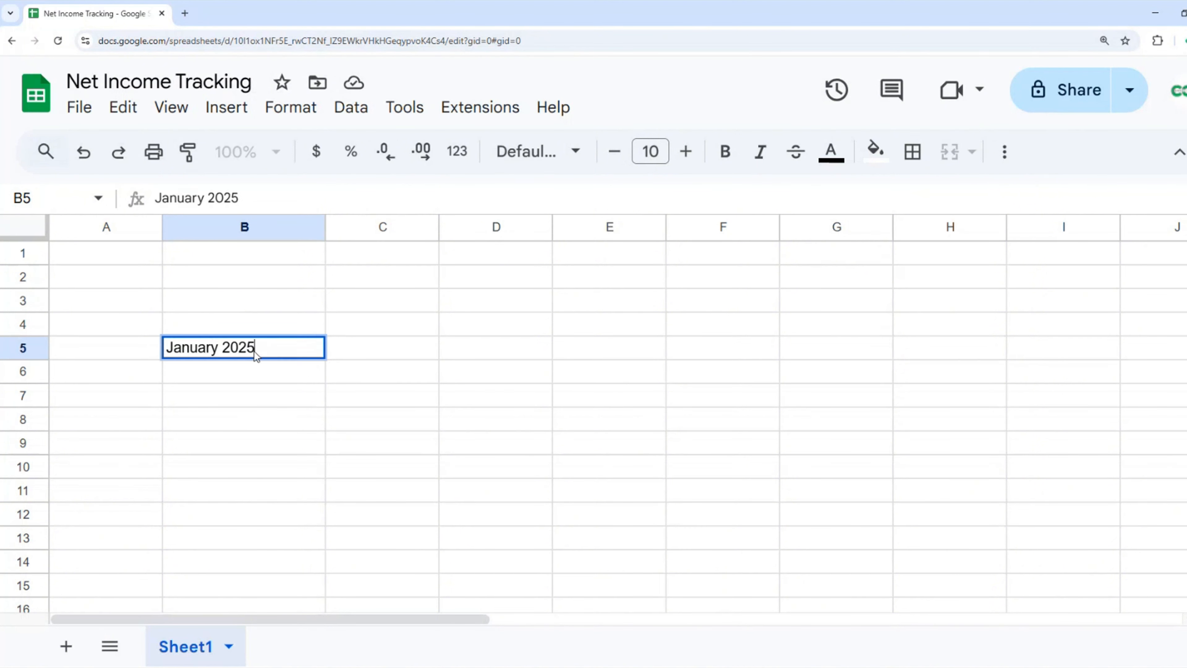
pyautogui.press('Return')
pyautogui.write('February 2025')
pyautogui.click(254, 351)
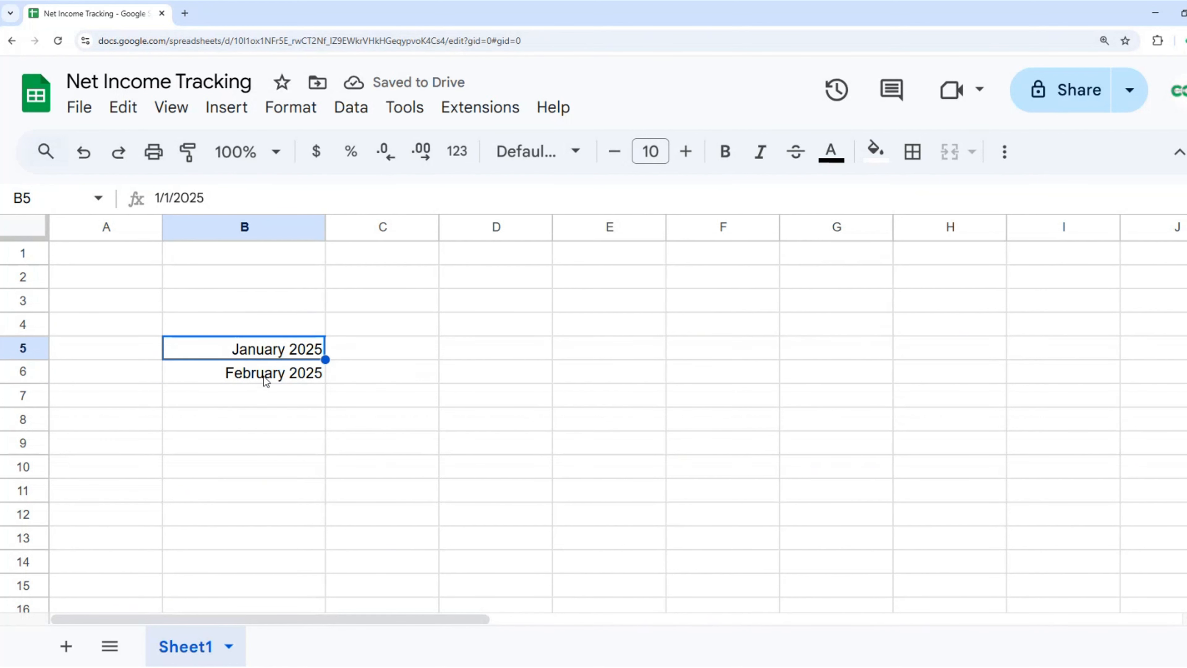
pyautogui.click(259, 399)
pyautogui.write('March 2025 April 2025')
pyautogui.press('Return')
pyautogui.write('May 2025')
pyautogui.press('Return')
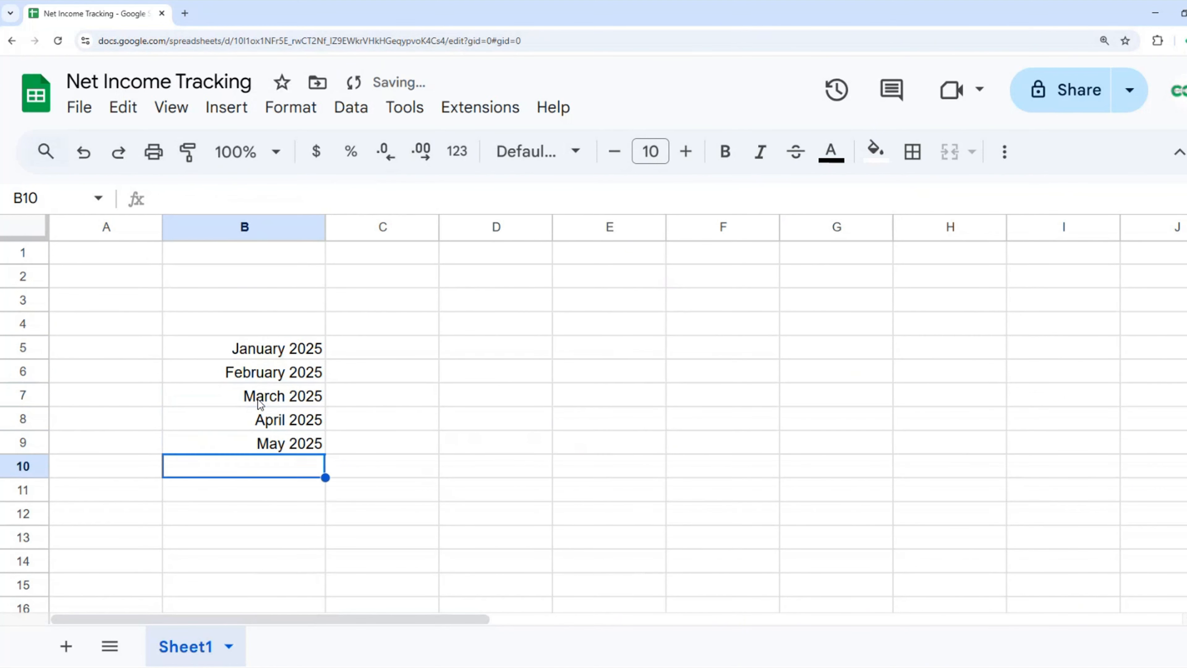
# Step: Continue the month list with June 2025 through October 2025 in cells B10:B14
pyautogui.write('June 2025')
pyautogui.press('Return')
pyautogui.write('July 2025')
pyautogui.press('Return')
pyautogui.write('August 2025')
pyautogui.press('Return')
pyautogui.write('September 2025')
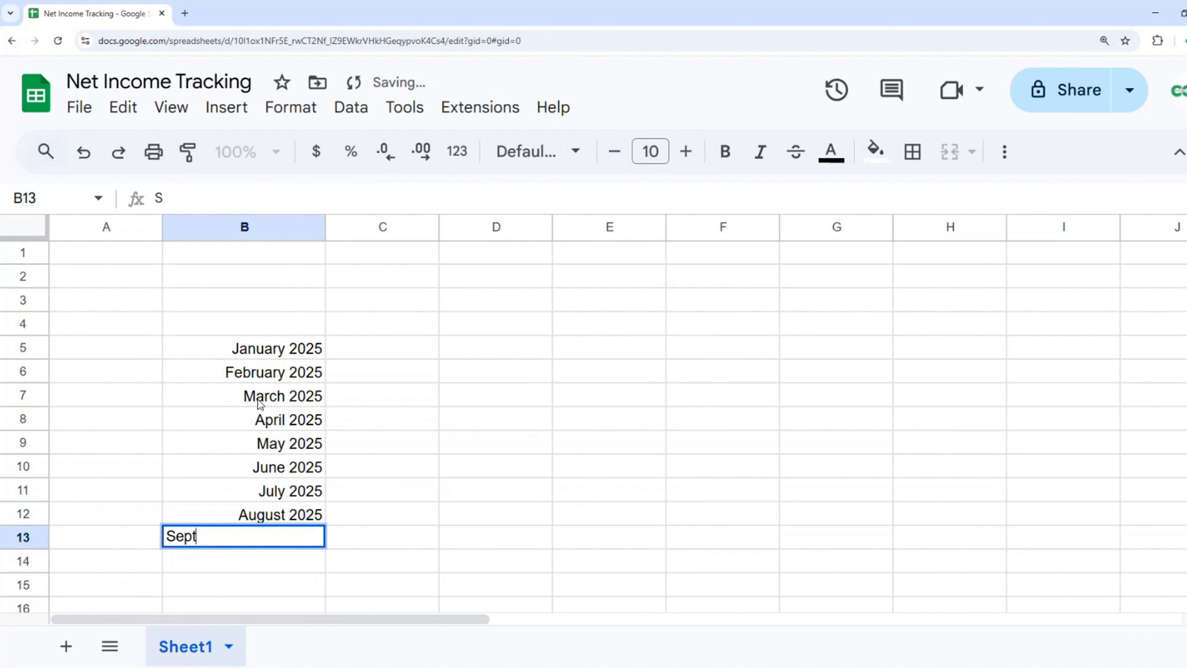
pyautogui.press('Return')
pyautogui.write('October 2025')
pyautogui.press('Return')
# Step: Finish the row labels with November 2025, December 2025 and Total 2025 in cells B15:B17
pyautogui.write('November')
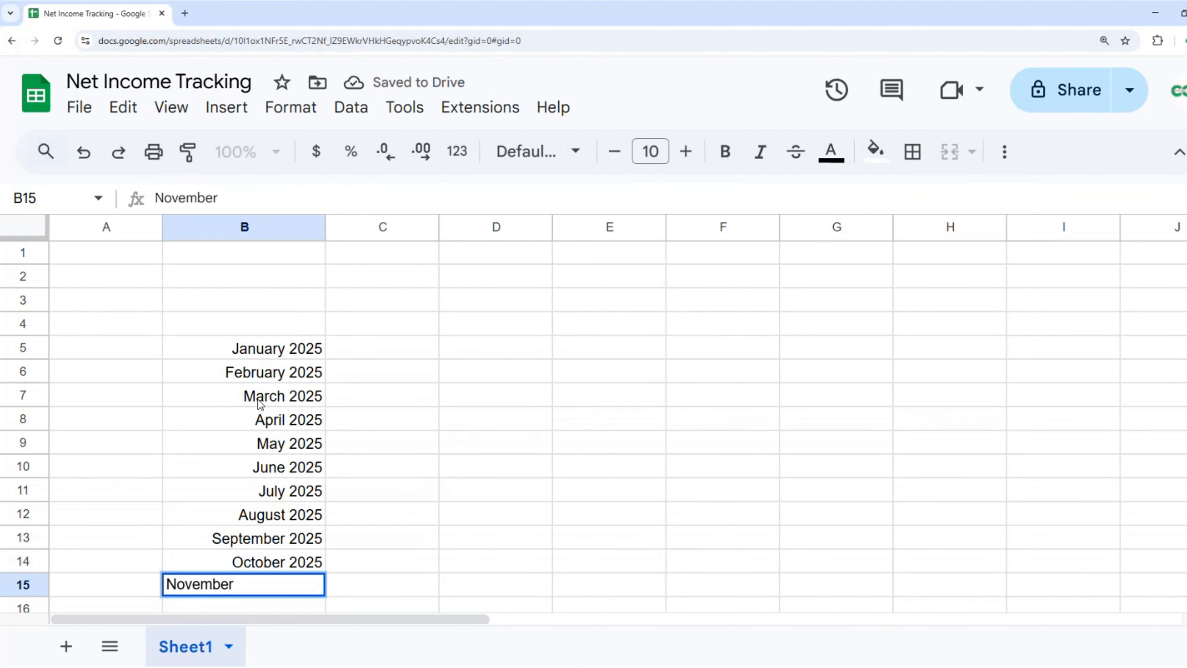
pyautogui.press('Return')
pyautogui.press('Up')
pyautogui.write('November 2025')
pyautogui.press('Return')
pyautogui.write('December 2025')
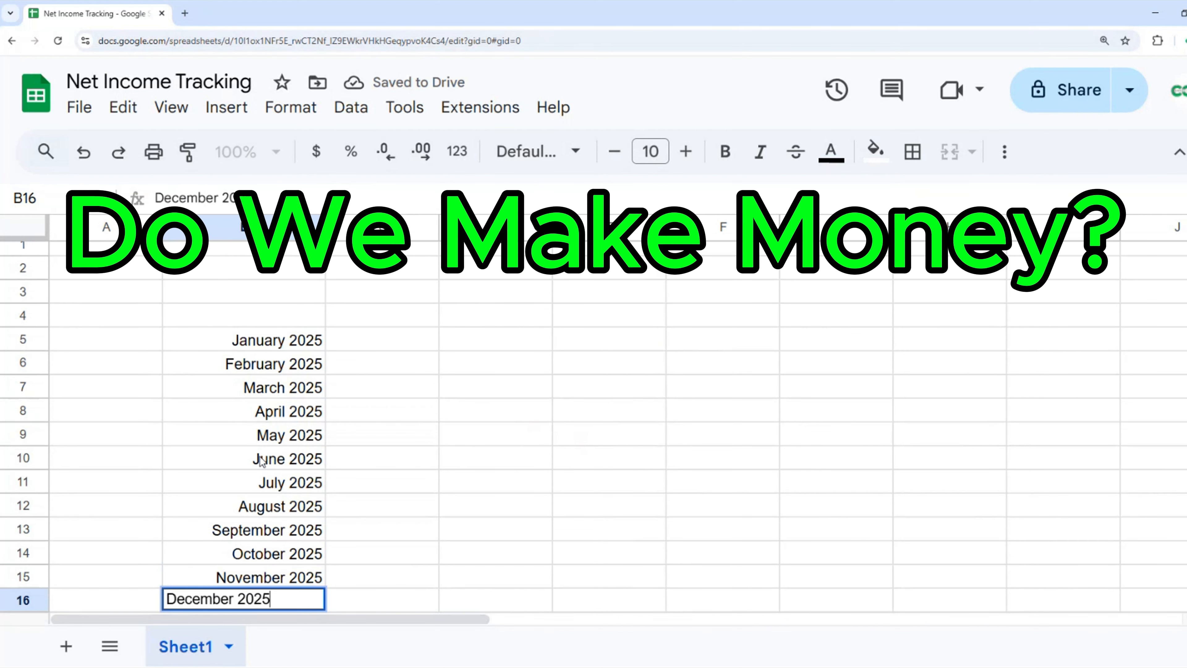
pyautogui.press('Return')
pyautogui.write('Total 2025')
pyautogui.press('Return')
# Step: Left-align the month and total labels in B5:B17
pyautogui.click(310, 292)
pyautogui.keyDown('shift'); pyautogui.click(252, 587); pyautogui.keyUp('shift')
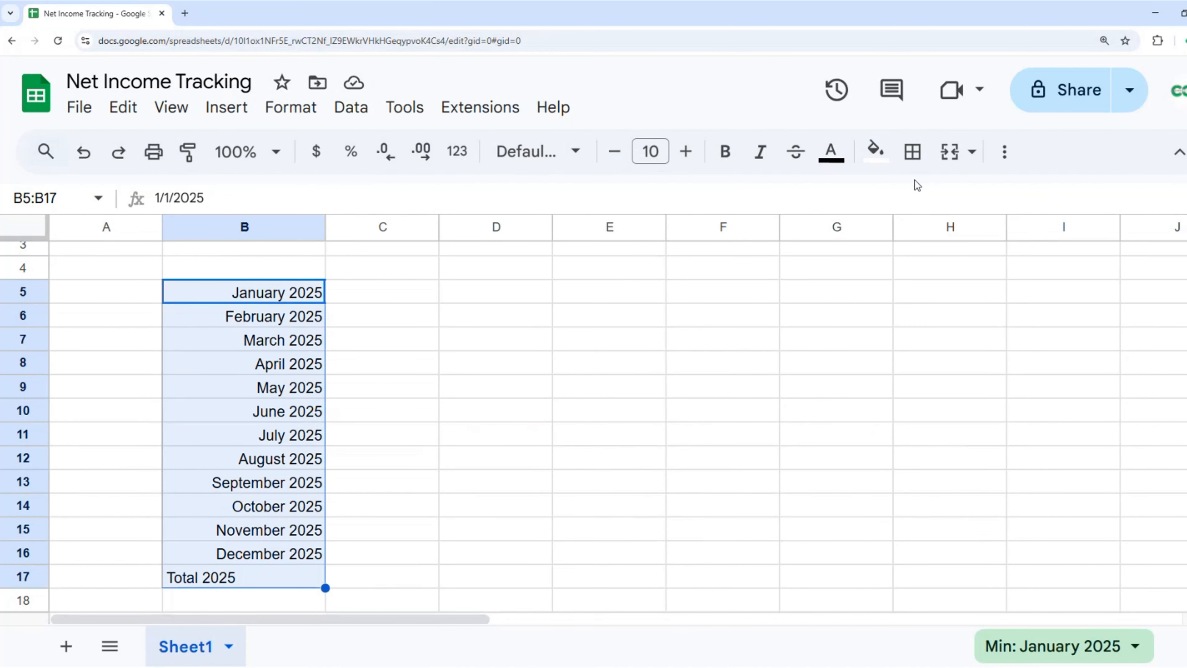
pyautogui.click(291, 108)
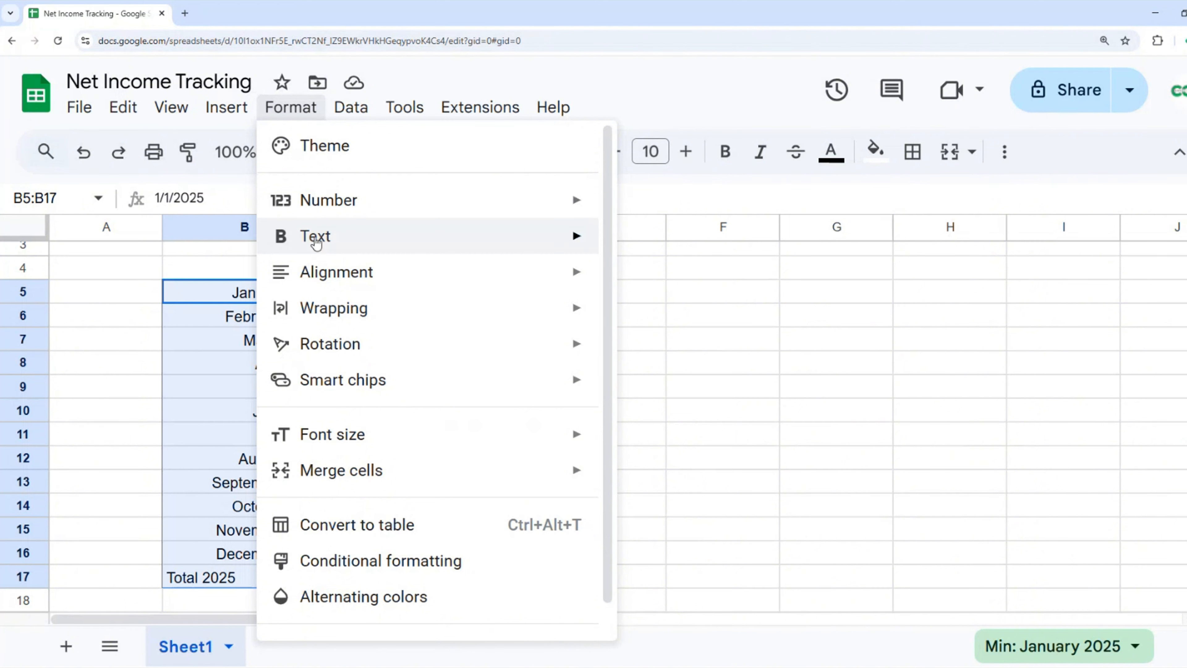
pyautogui.moveTo(320, 251)
pyautogui.moveTo(477, 284)
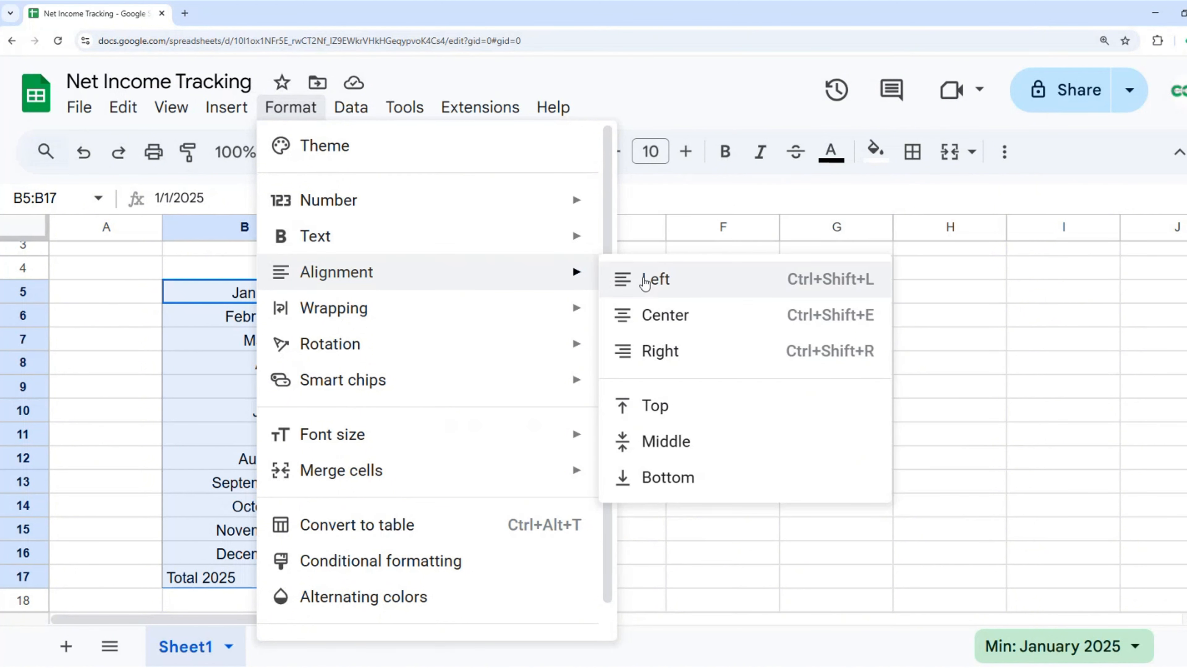
pyautogui.click(645, 281)
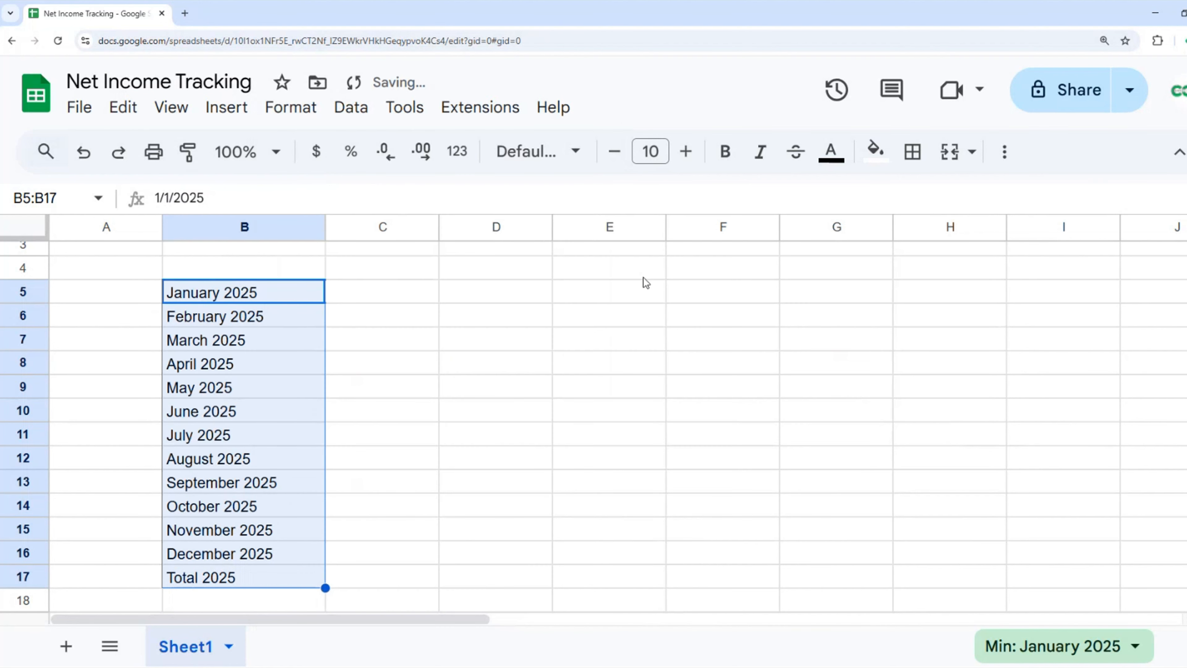
pyautogui.click(310, 310)
# Step: Enter the column headers Sales, Expenses, Net Income and Net Income % across cells C4:F4
pyautogui.click(364, 275)
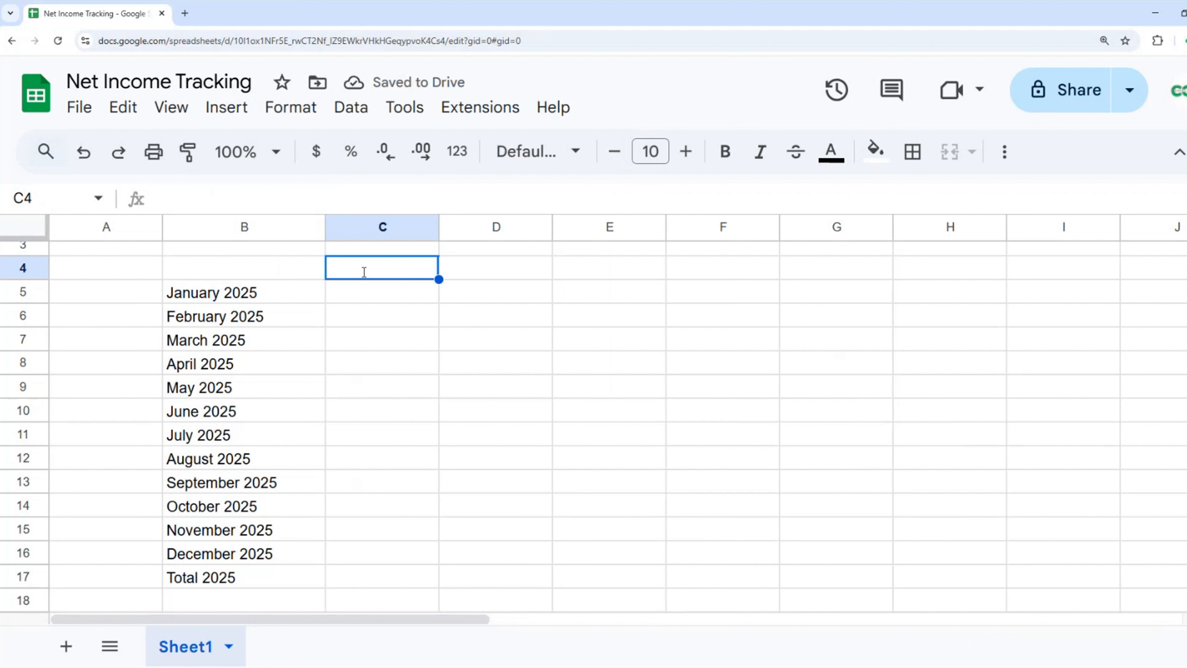
pyautogui.write('Sales')
pyautogui.press('Tab')
pyautogui.write('E')
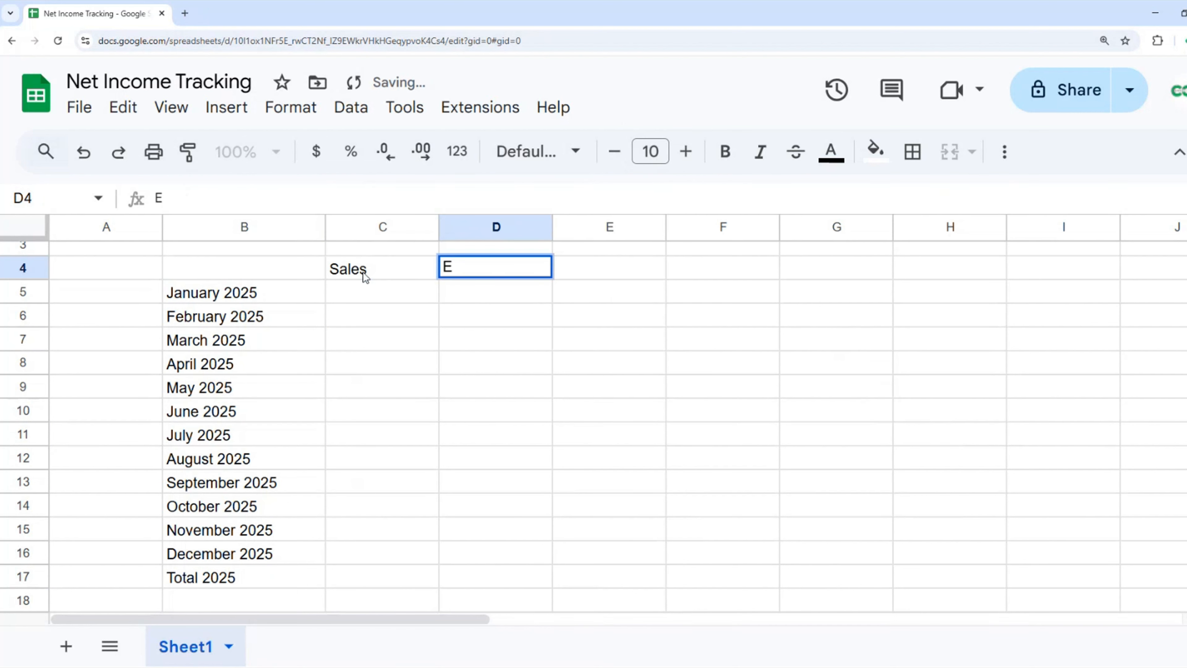
pyautogui.write('xpens')
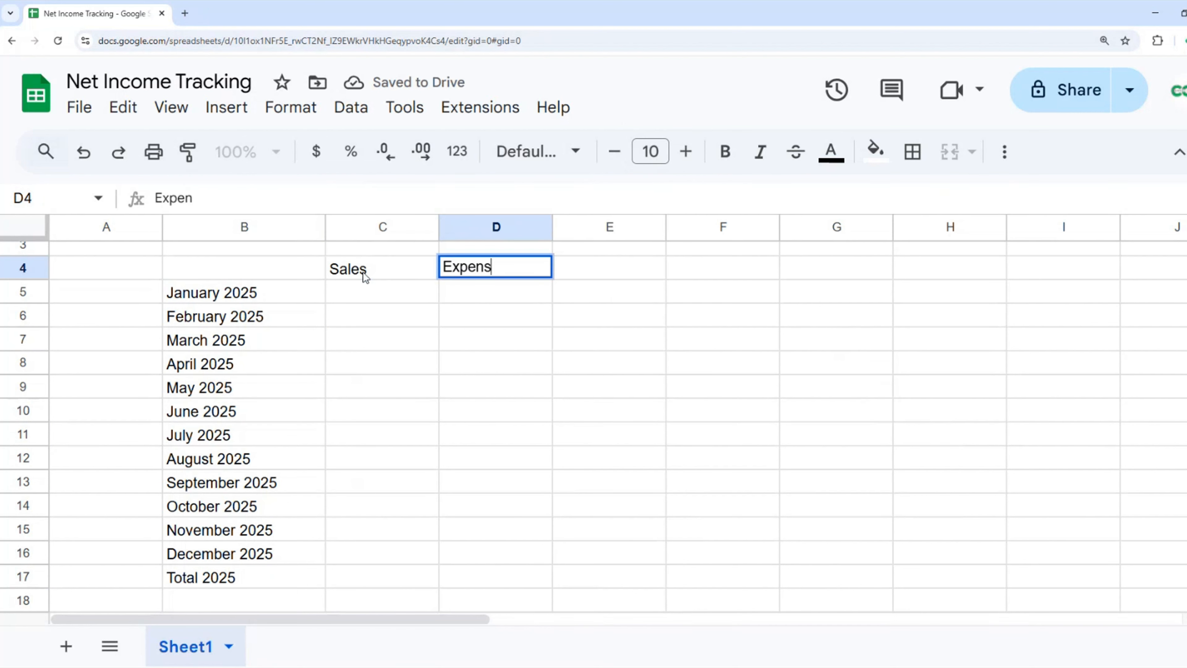
pyautogui.write('es')
pyautogui.press('Tab')
pyautogui.write('Net')
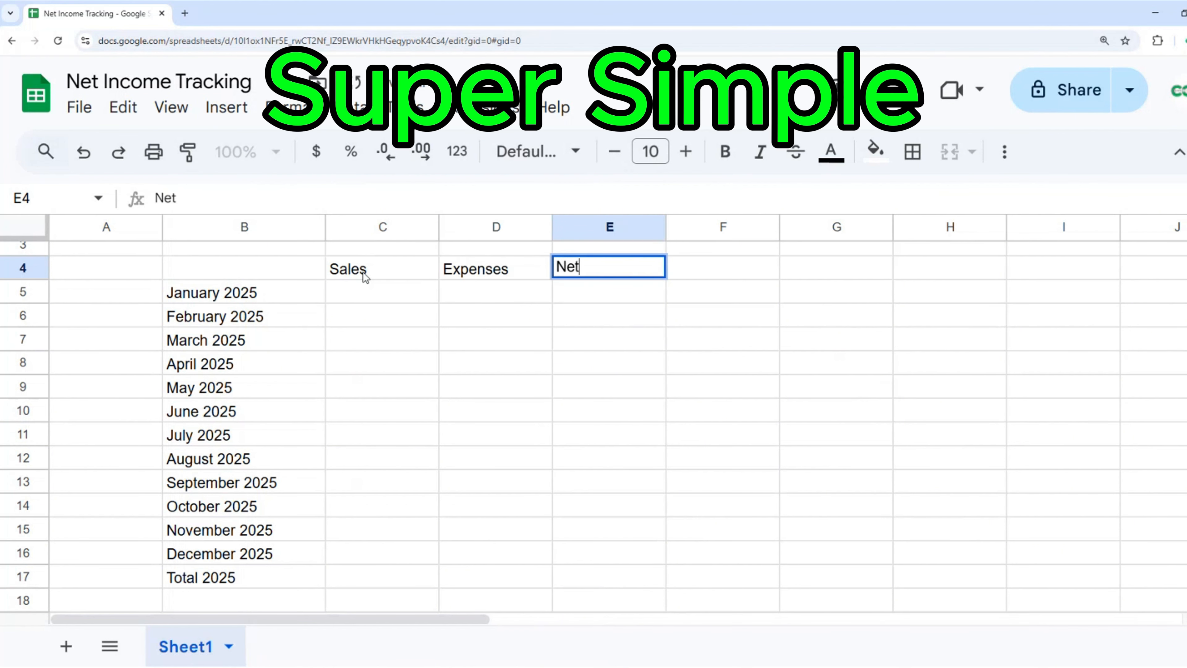
pyautogui.write(' Income')
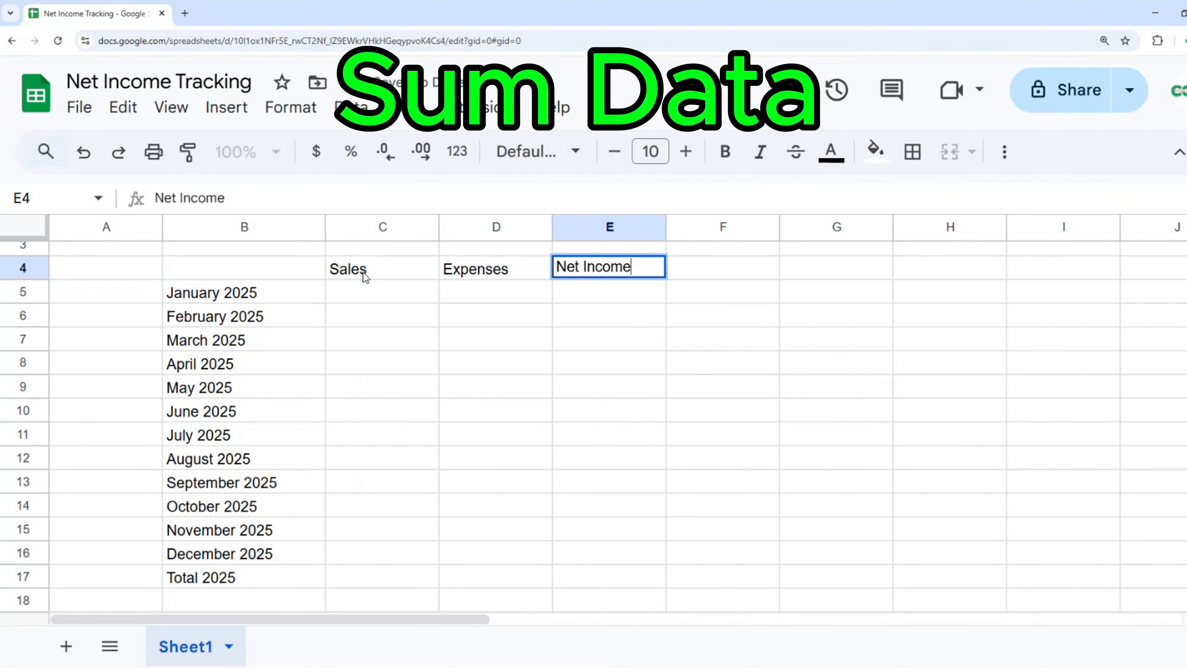
pyautogui.press('Tab')
pyautogui.write('Net Income')
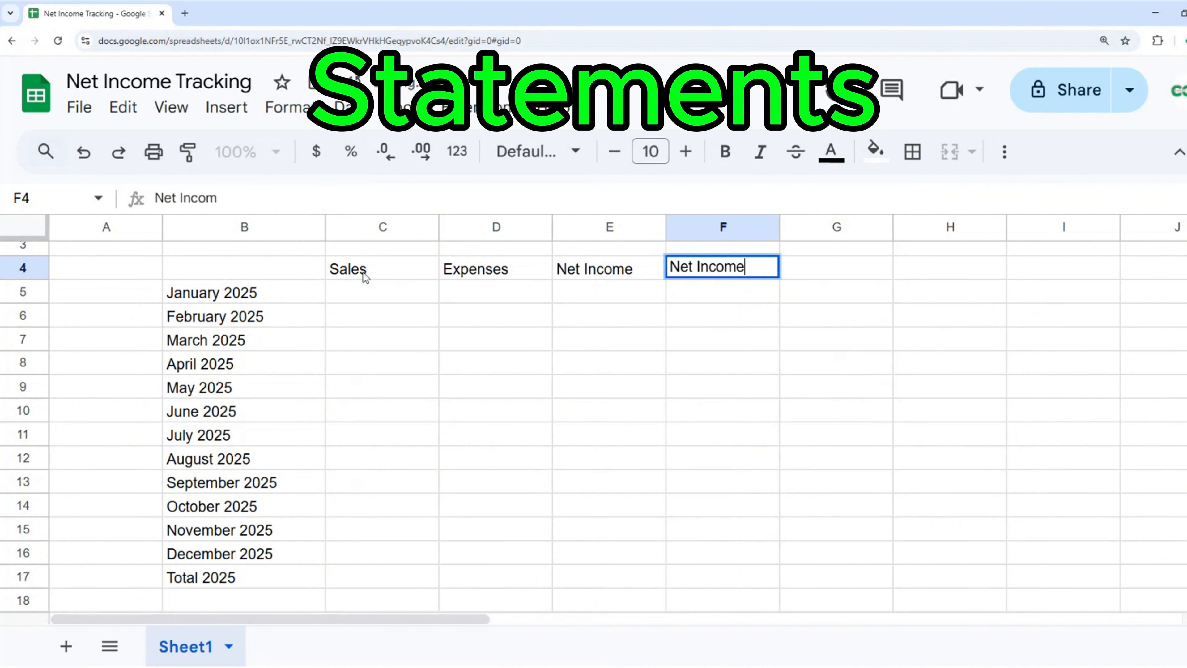
pyautogui.write(' %')
pyautogui.press('Return')
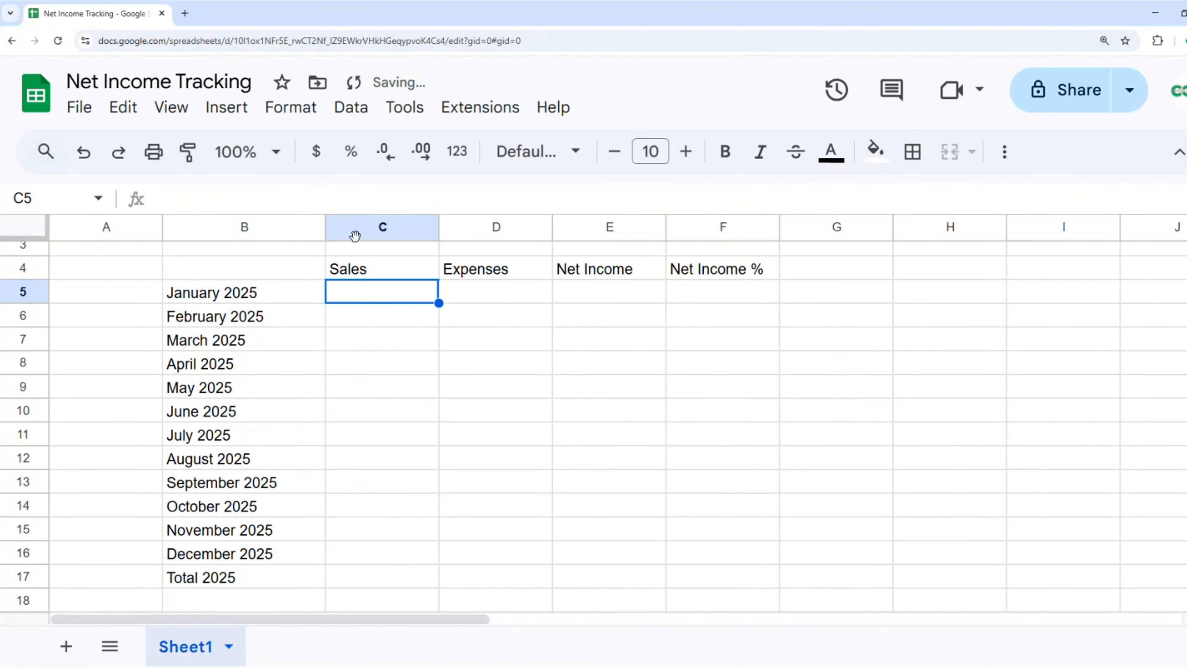
# Step: Add a bottom border under the header cells C4:F4
pyautogui.click(406, 273)
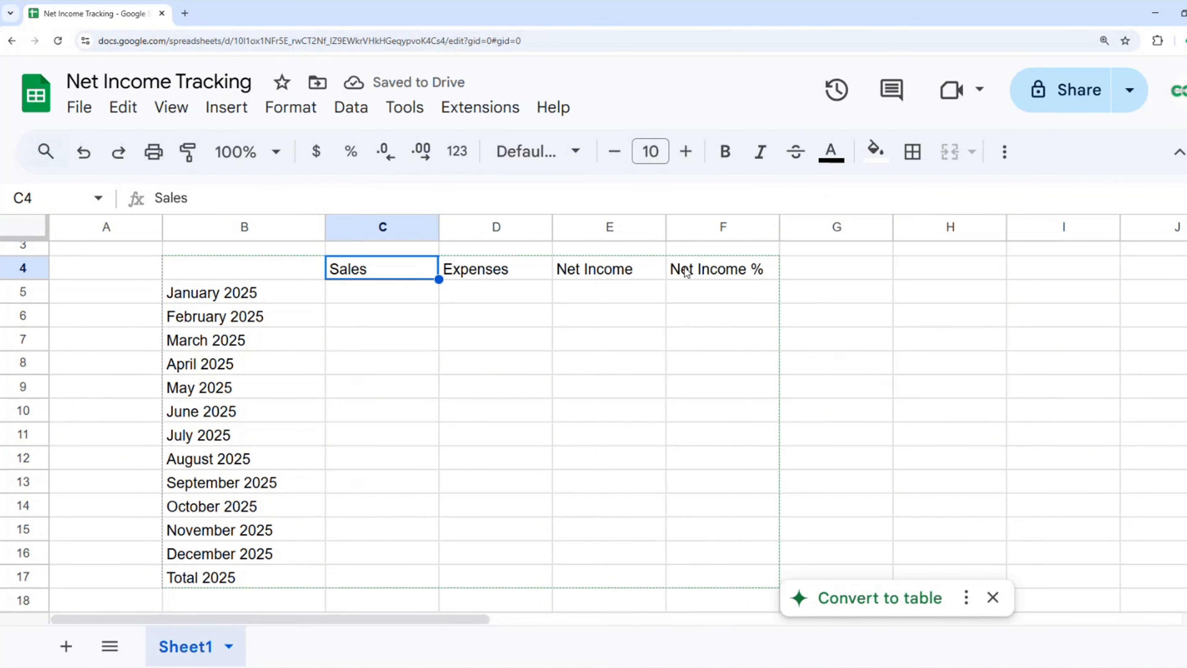
pyautogui.keyDown('shift'); pyautogui.click(701, 268); pyautogui.keyUp('shift')
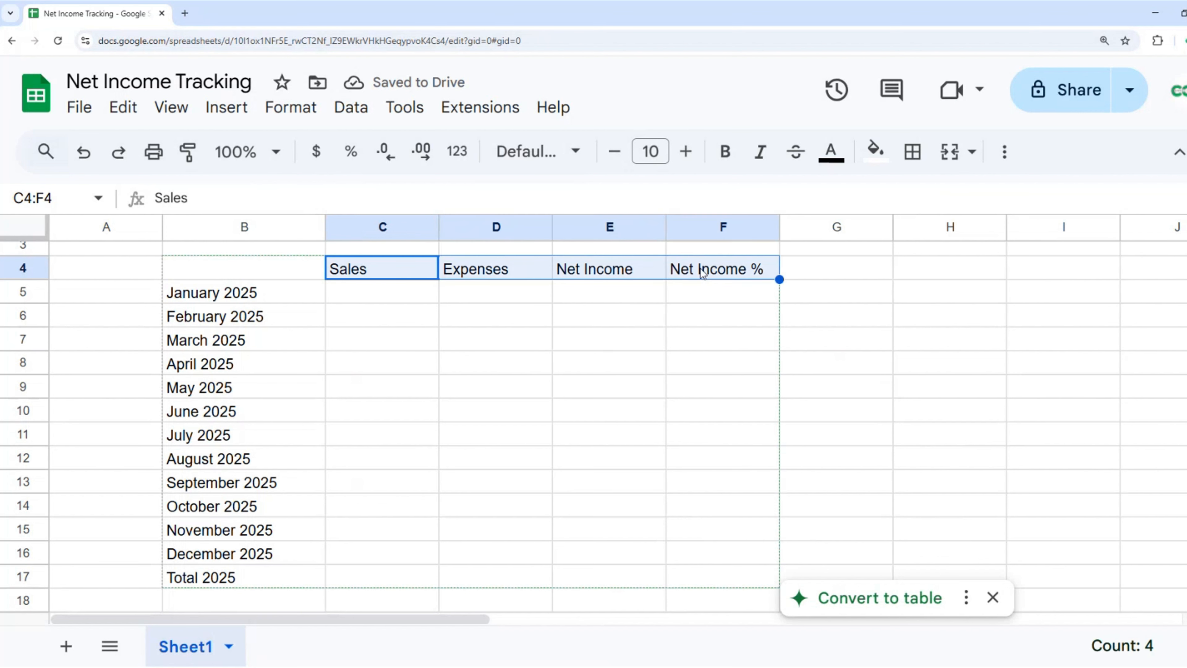
pyautogui.click(912, 151)
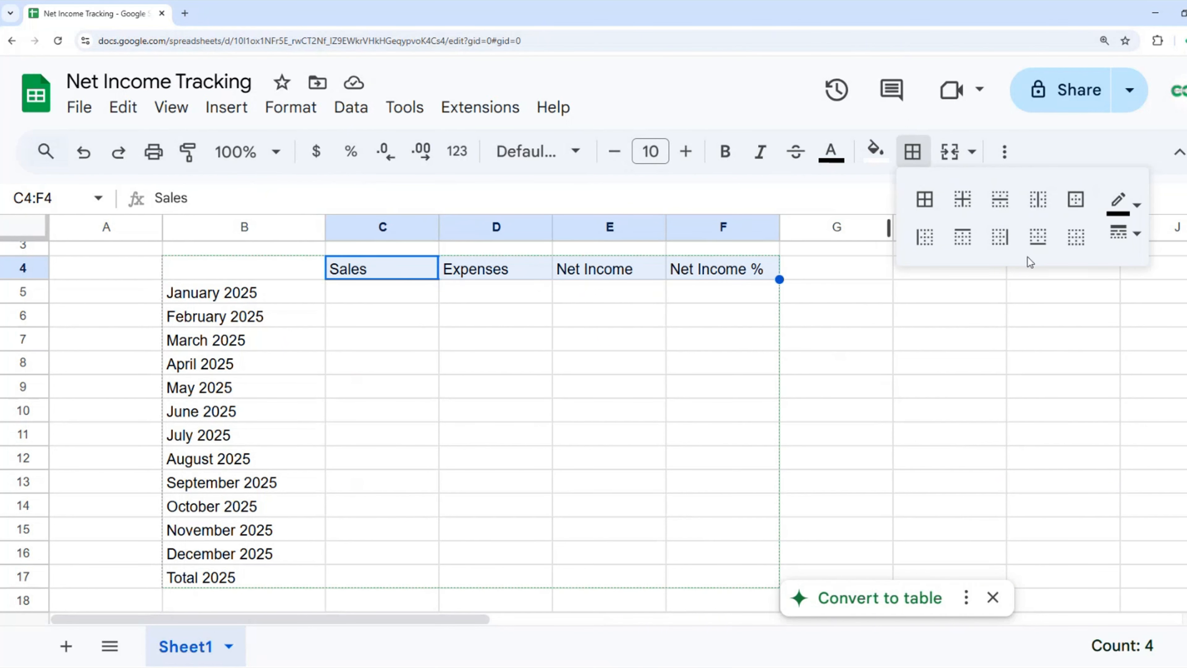
pyautogui.click(1034, 242)
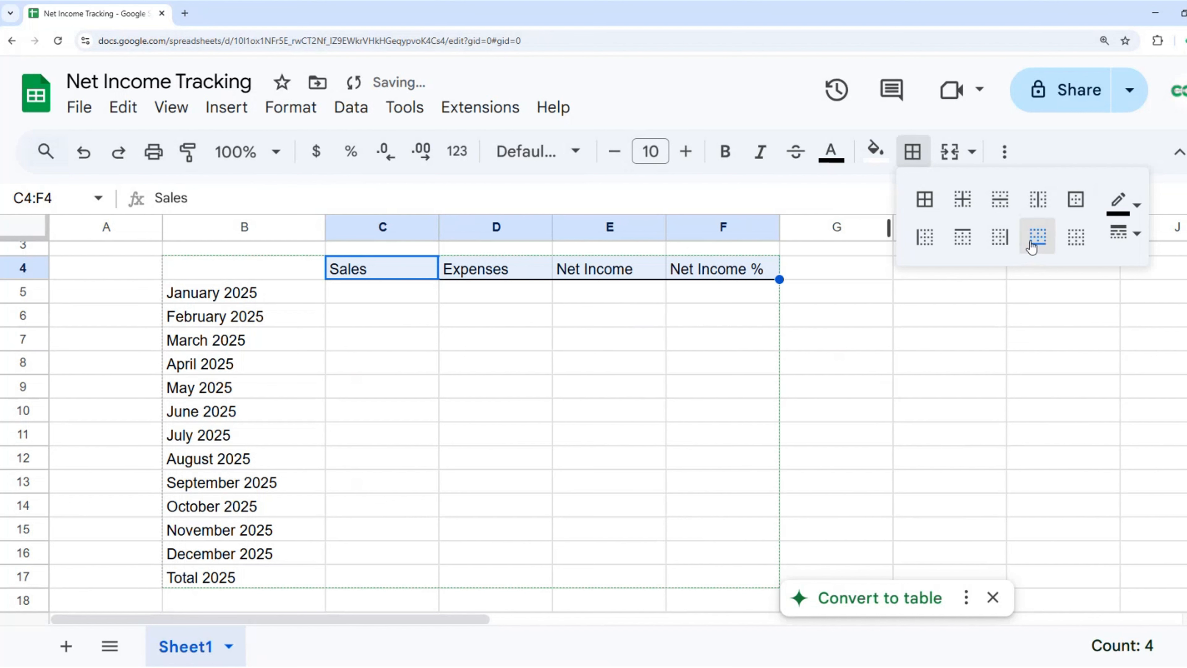
# Step: Center the header text in C4:F4 horizontally
pyautogui.click(1002, 162)
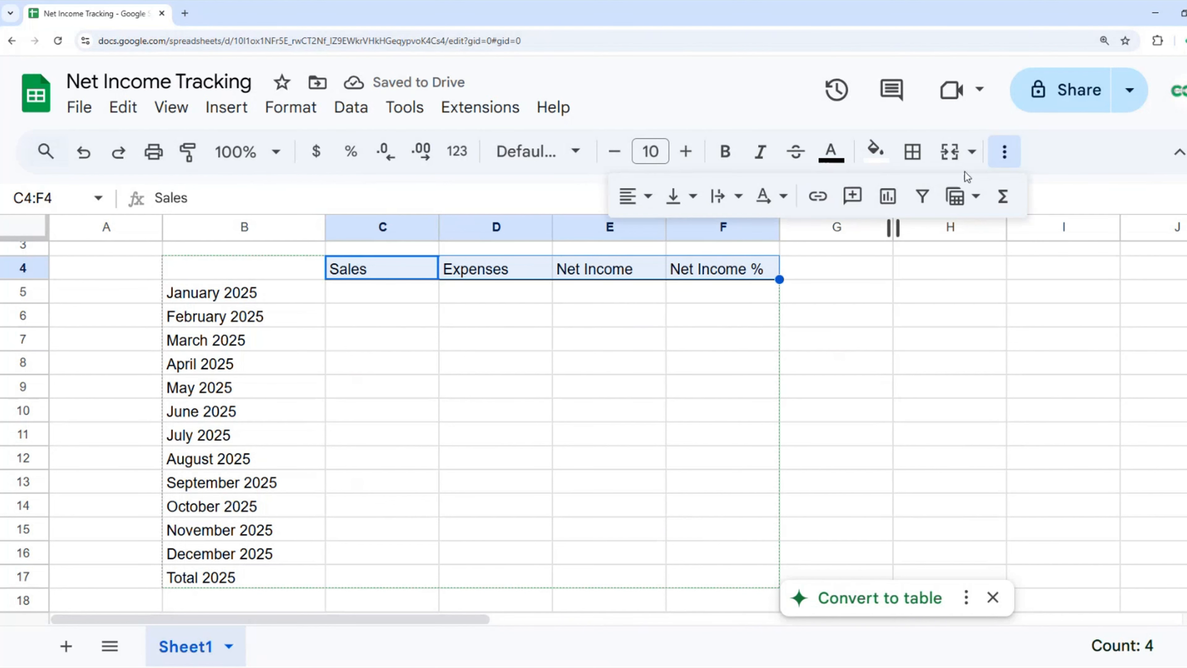
pyautogui.click(649, 198)
pyautogui.click(669, 236)
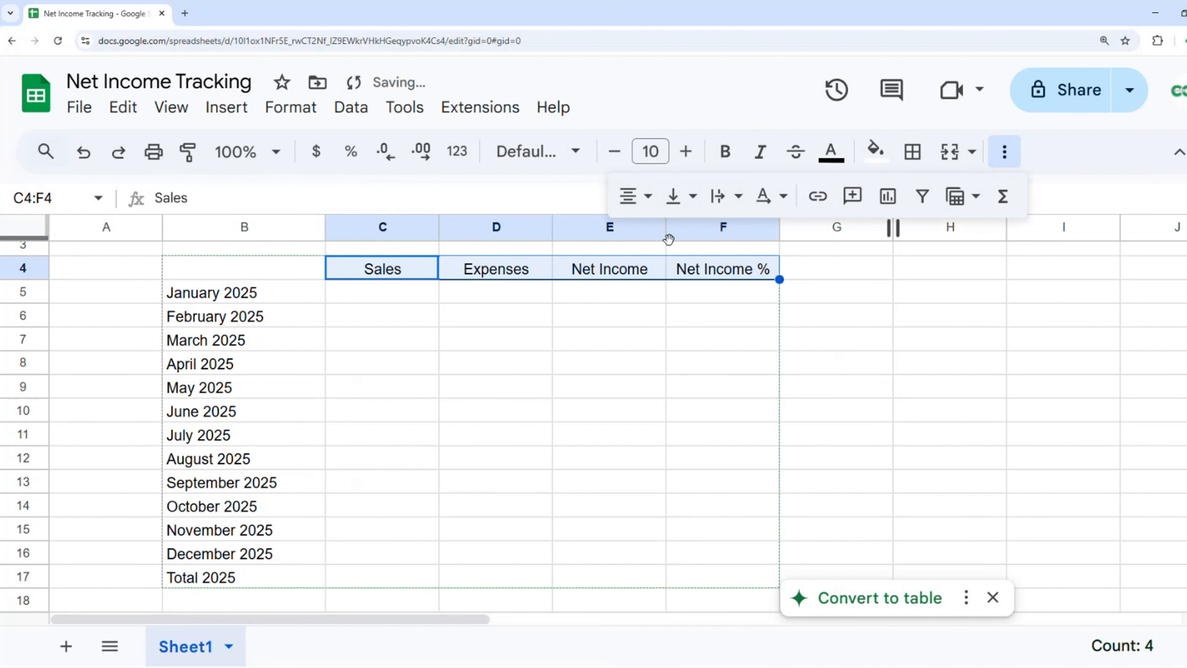
pyautogui.click(403, 348)
# Step: Enter January 2025 sales of 0 in C5 and expenses of 500 in D5
pyautogui.click(385, 299)
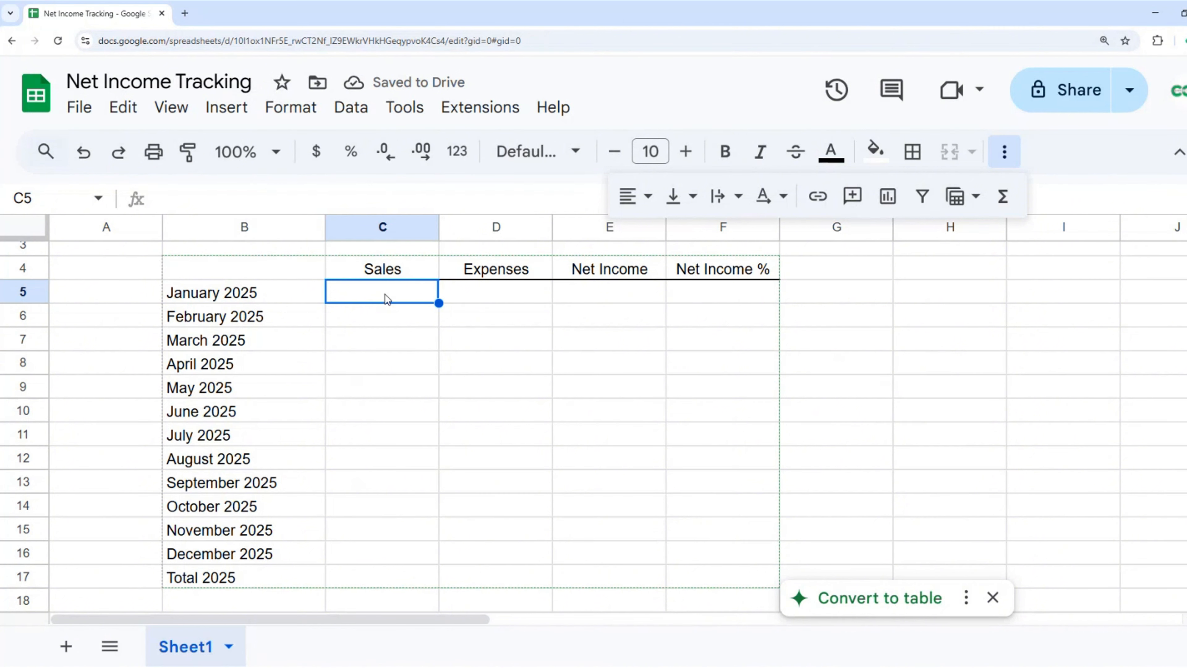
pyautogui.write('0')
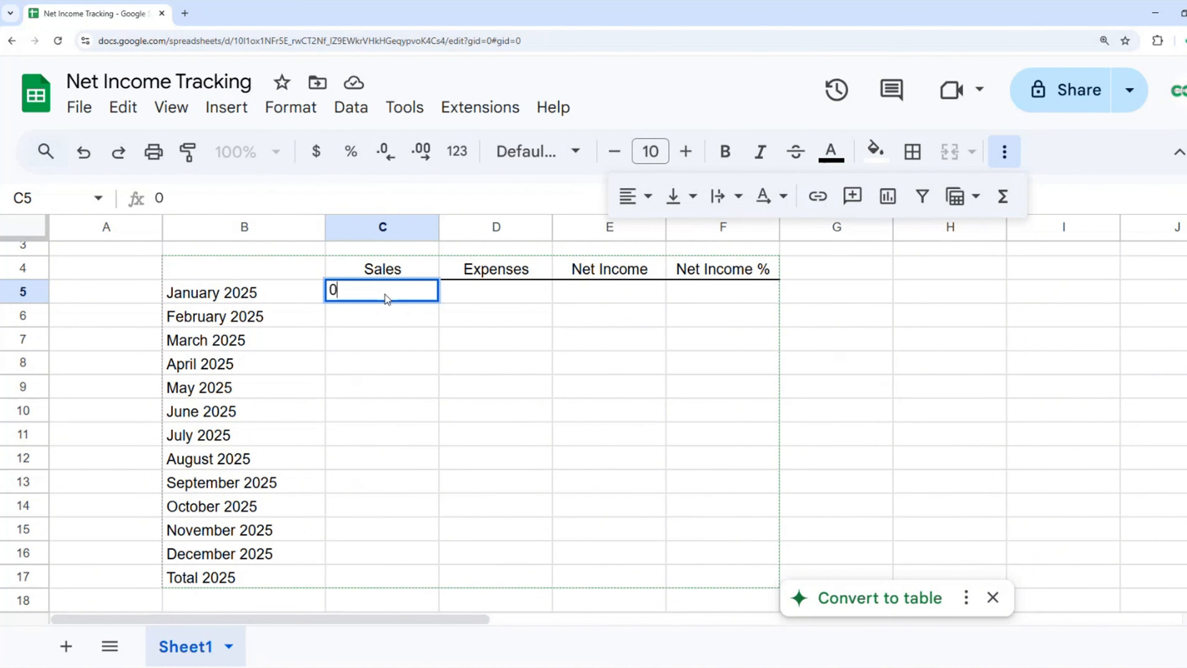
pyautogui.press('Tab')
pyautogui.write('500')
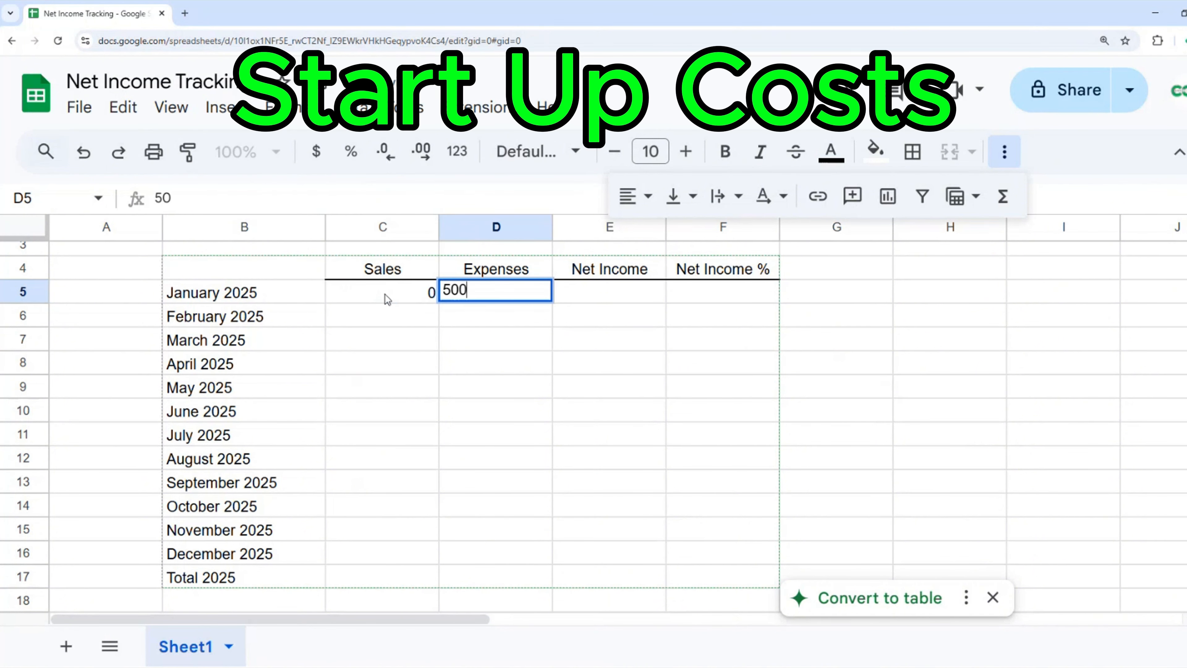
pyautogui.press('Tab')
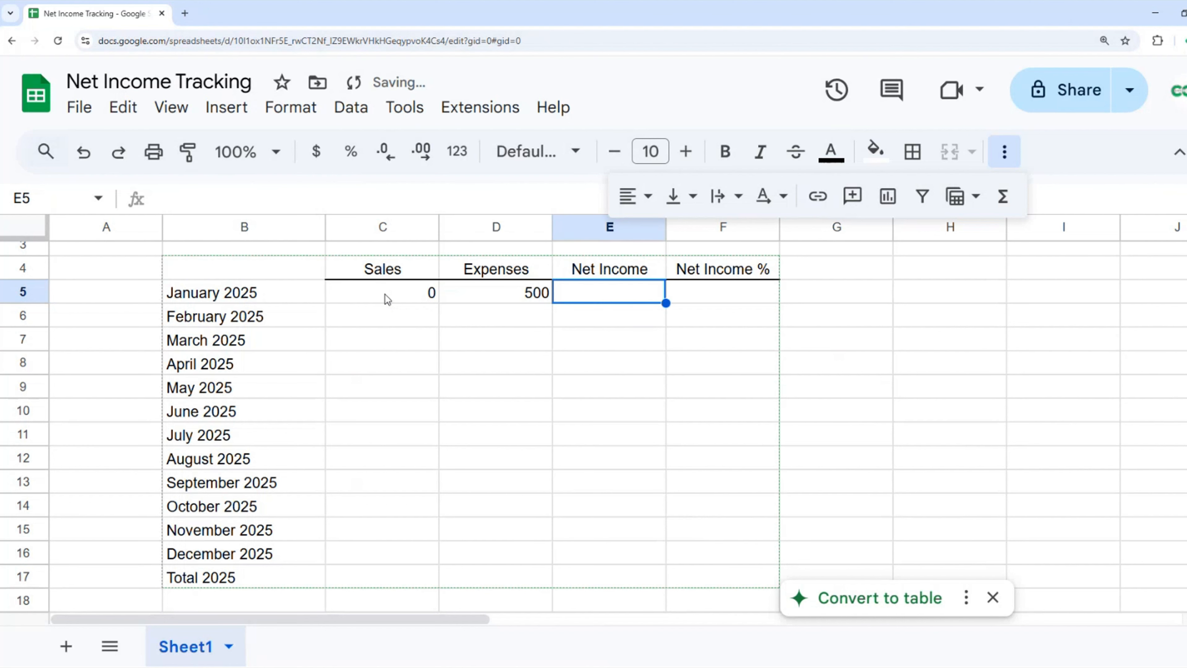
# Step: Calculate January's net income in E5 as sales minus expenses with the formula C5-D5
pyautogui.write('+')
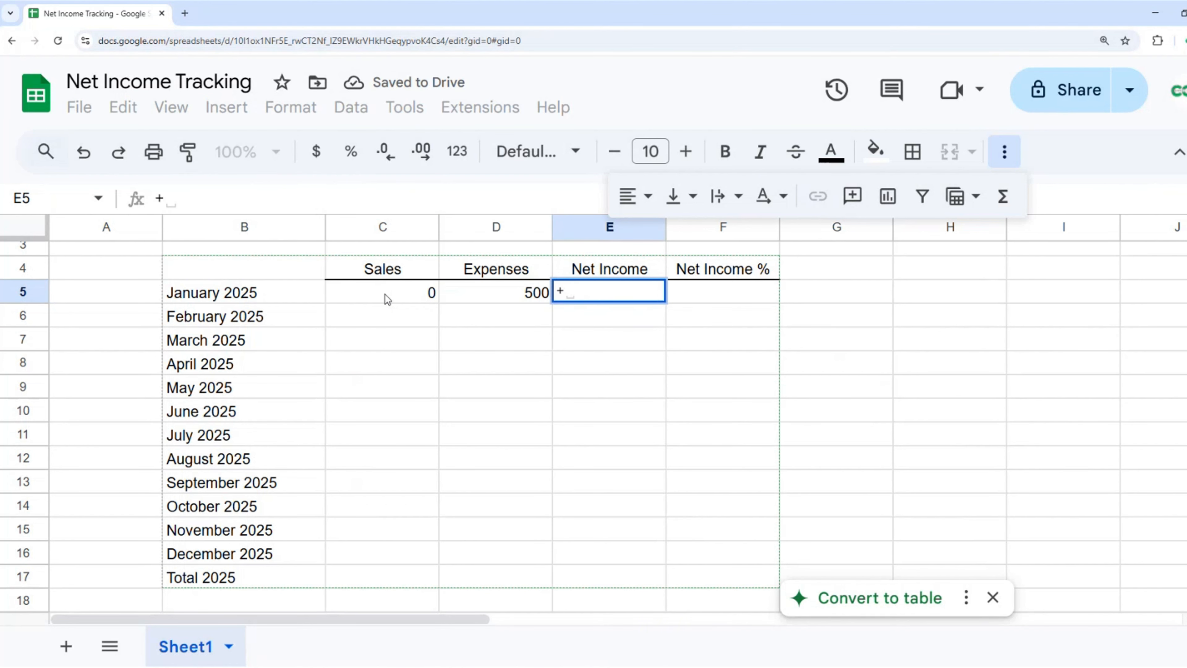
pyautogui.press('Left')
pyautogui.press('Left')
pyautogui.write('-')
pyautogui.press('Left')
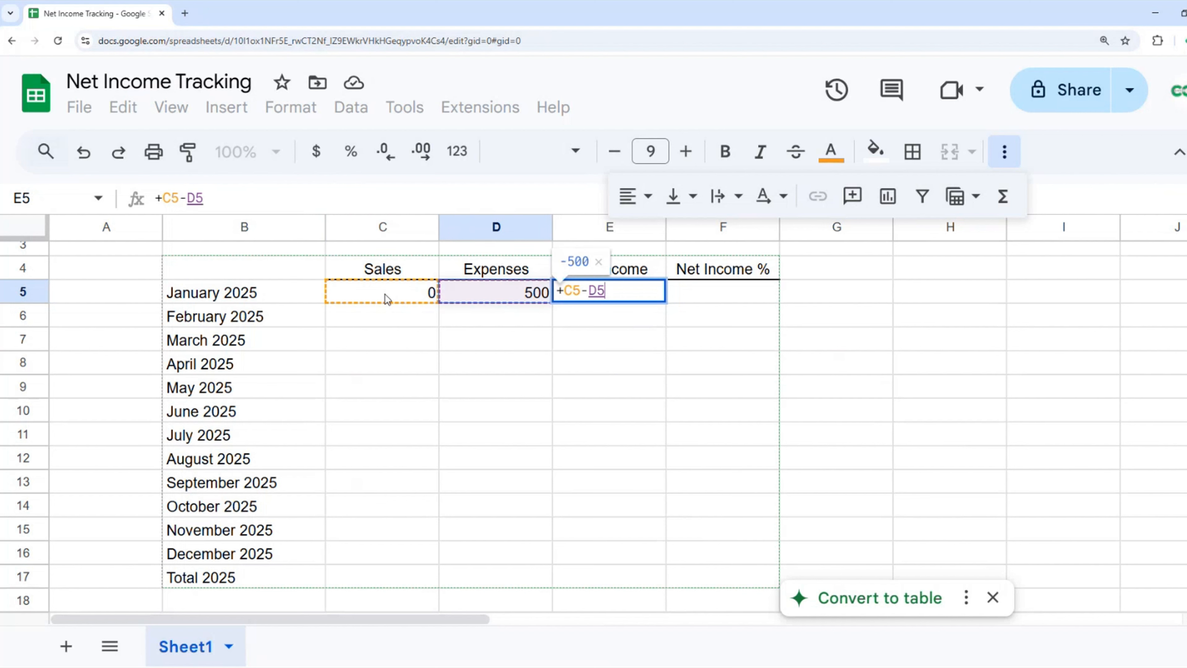
pyautogui.press('Return')
pyautogui.press('Up')
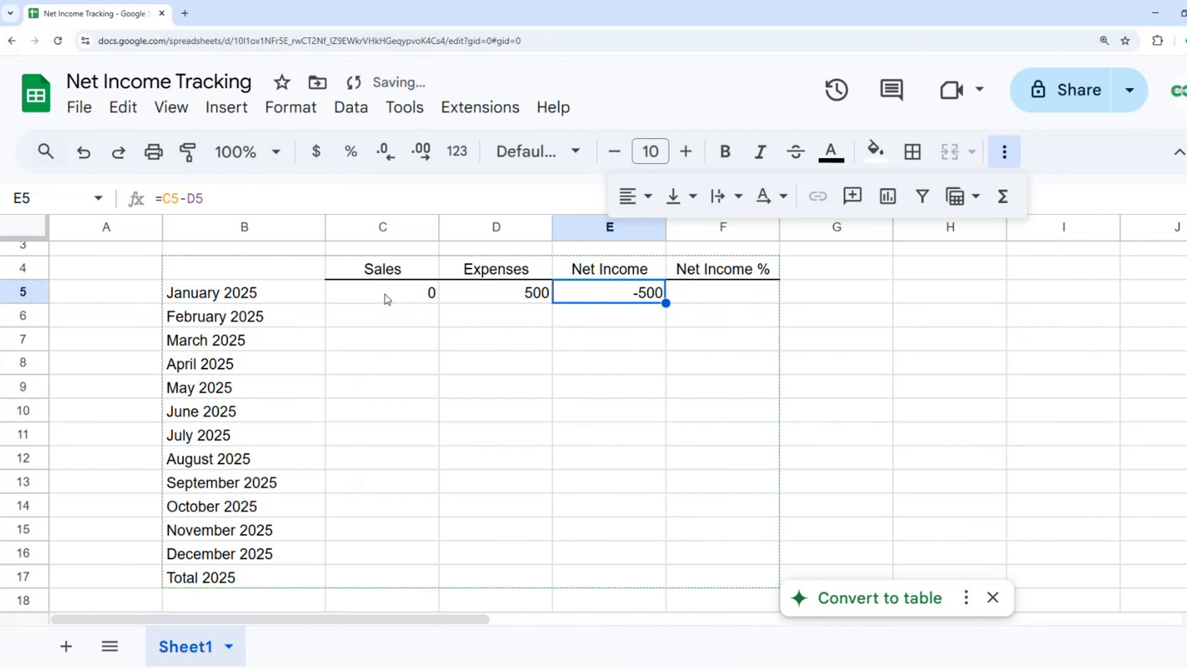
# Step: Calculate January's net income percentage in F5 with the formula E5/C5, and move to February's sales cell C6
pyautogui.press('Right')
pyautogui.write('+')
pyautogui.press('Left')
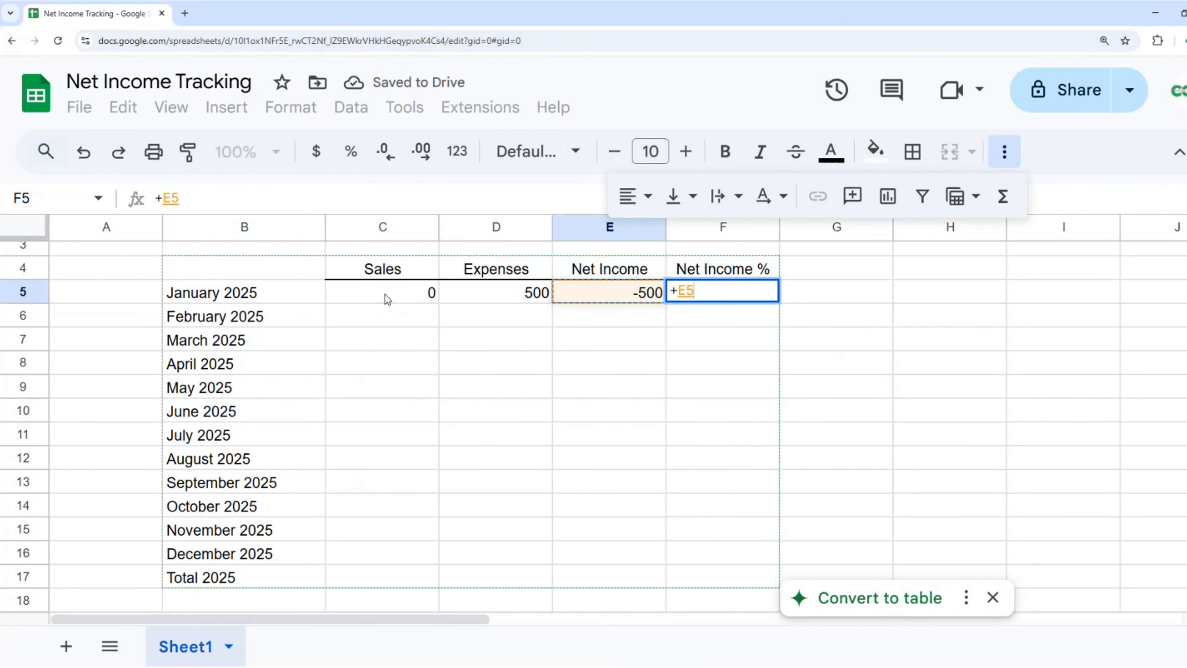
pyautogui.write('/')
pyautogui.press('Left')
pyautogui.press('Left')
pyautogui.press('Left')
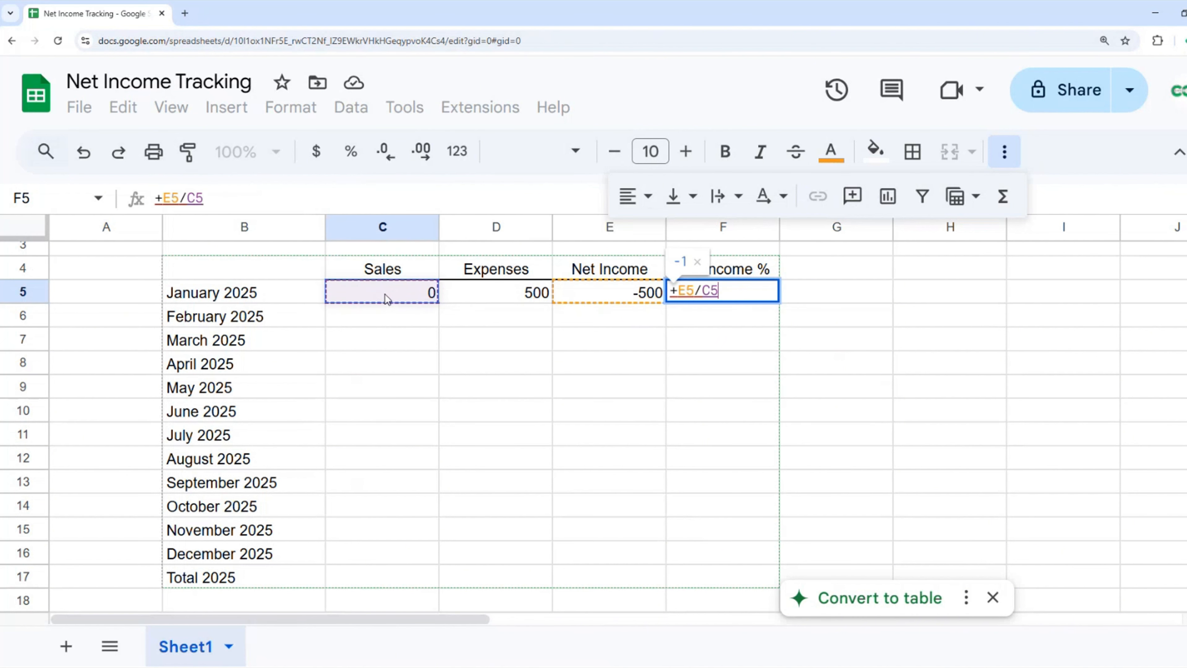
pyautogui.write('+')
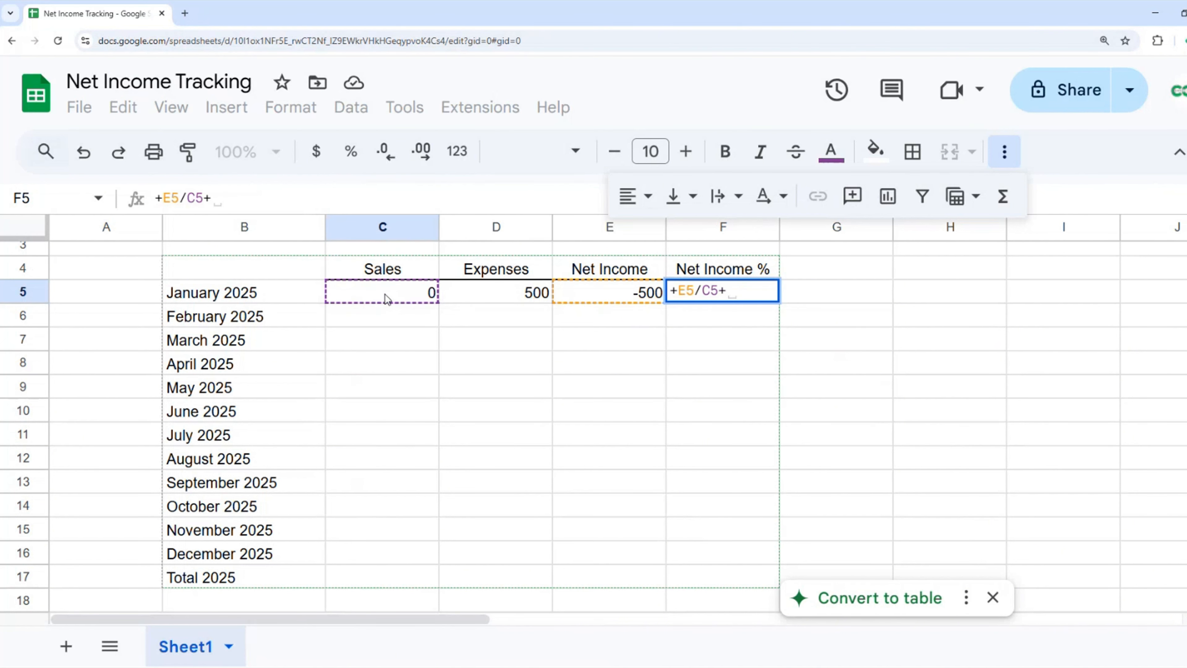
pyautogui.press('BackSpace')
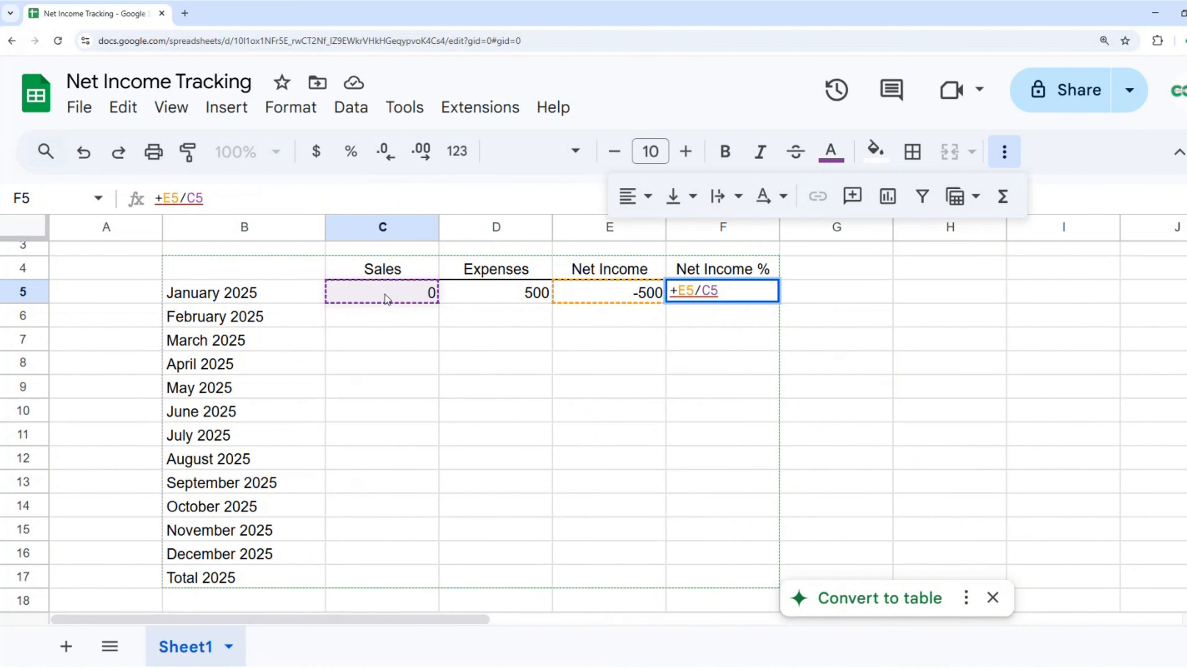
pyautogui.press('Return')
pyautogui.press('Left')
pyautogui.press('Left')
pyautogui.press('Left')
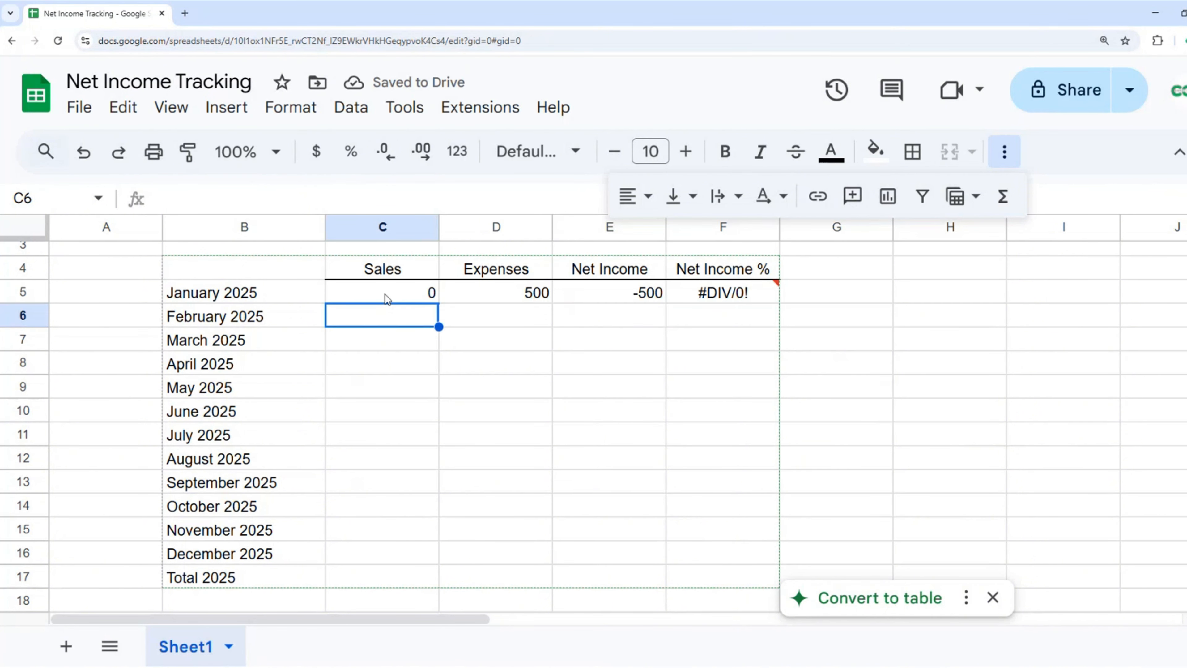
# Step: Enter February 2025 sales of 250 and expenses of 450, and calculate its net income in E6 with the formula C6-D6
pyautogui.write('250')
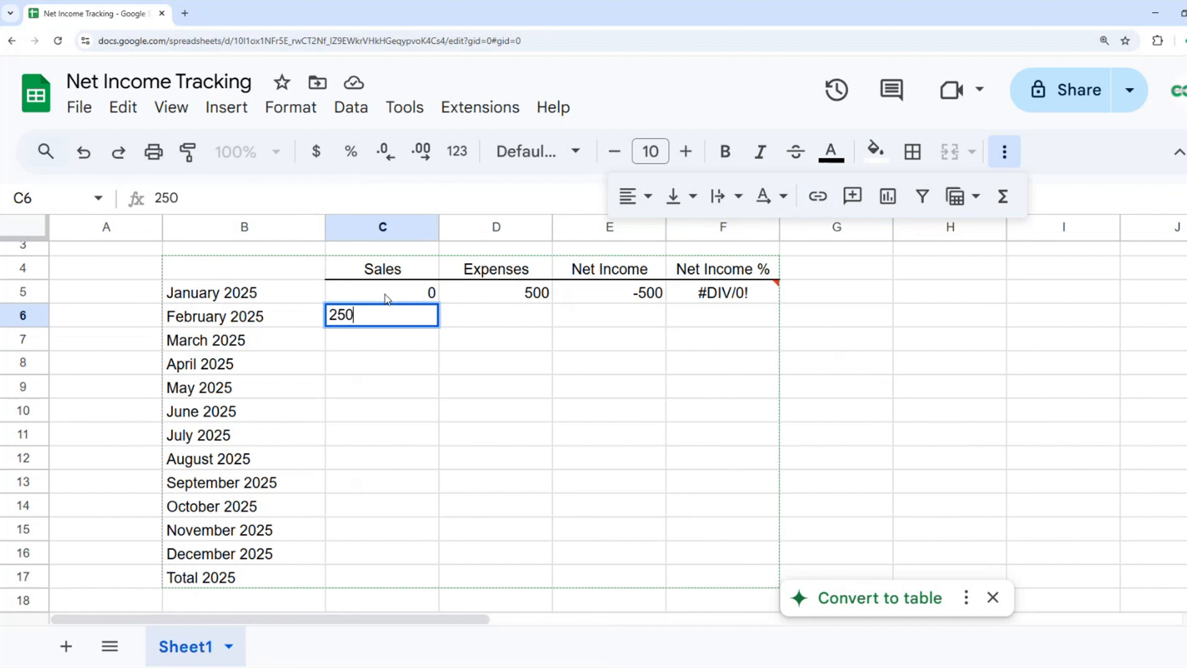
pyautogui.press('Tab')
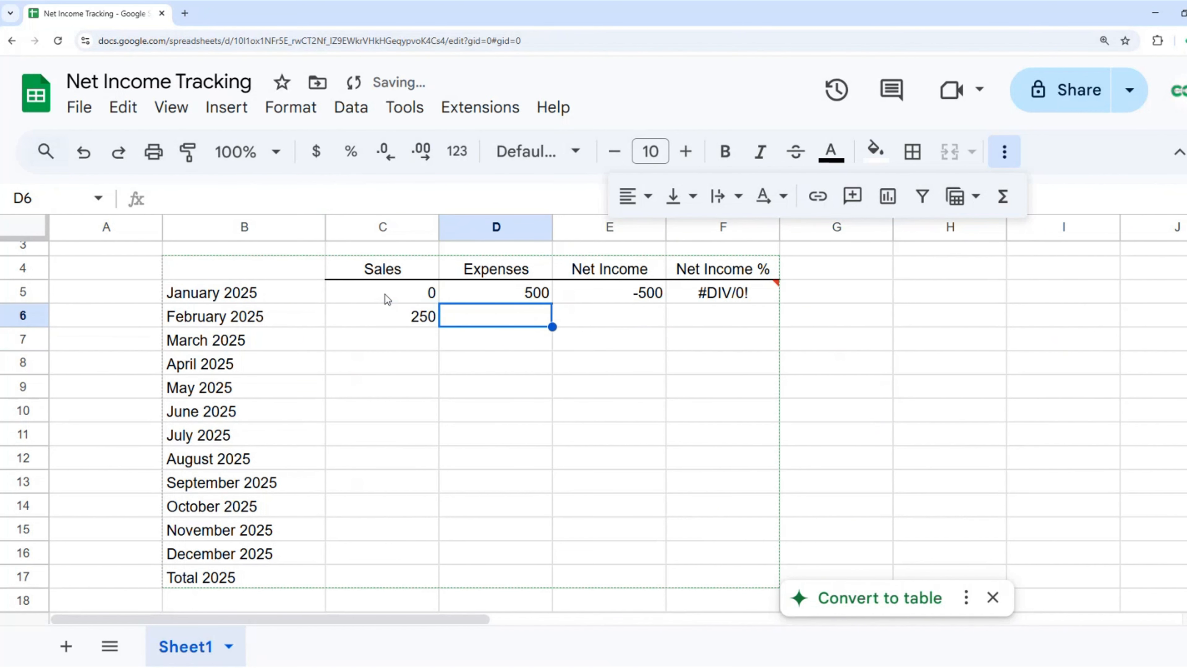
pyautogui.write('450')
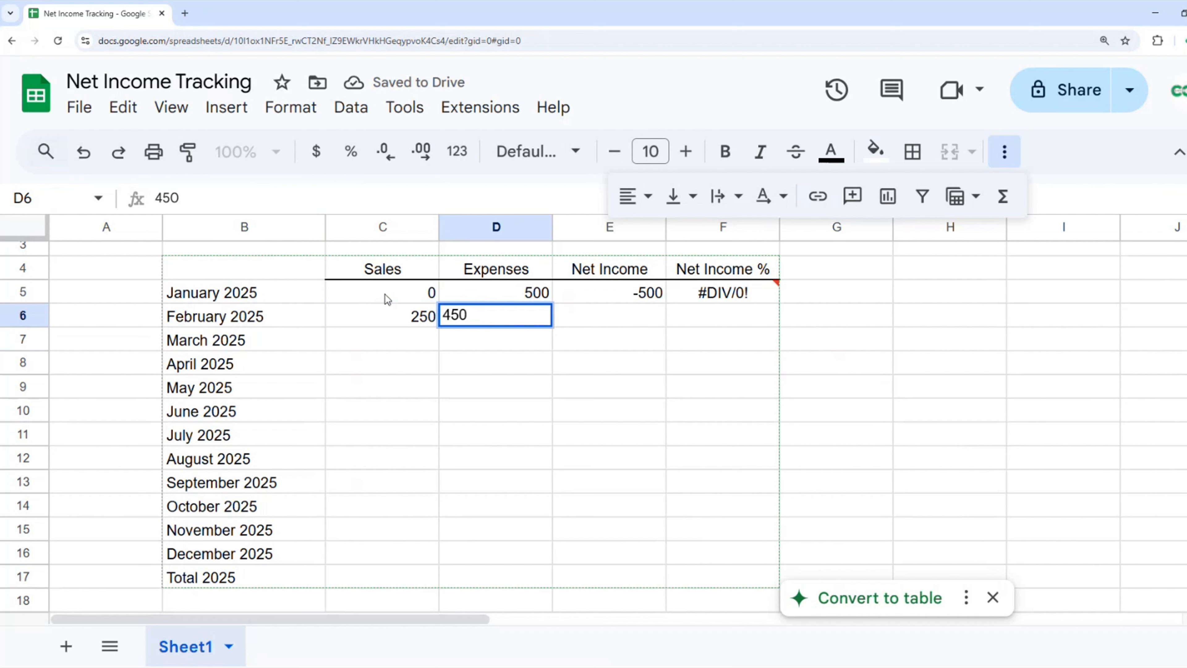
pyautogui.press('Tab')
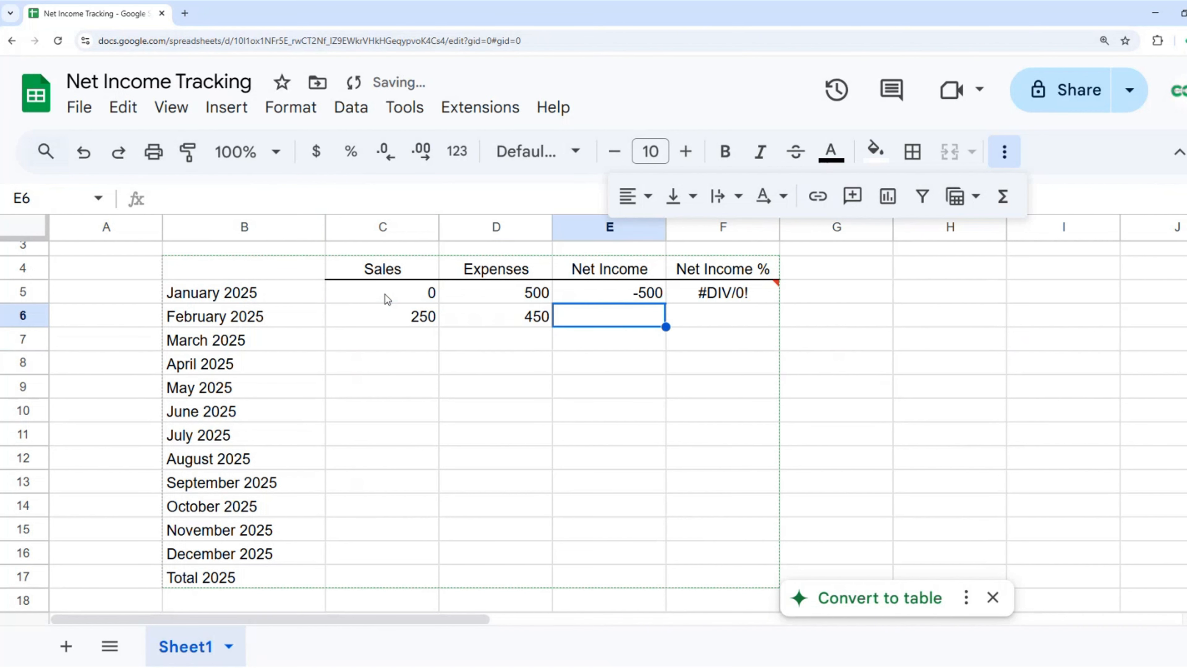
pyautogui.write('+C6-D6')
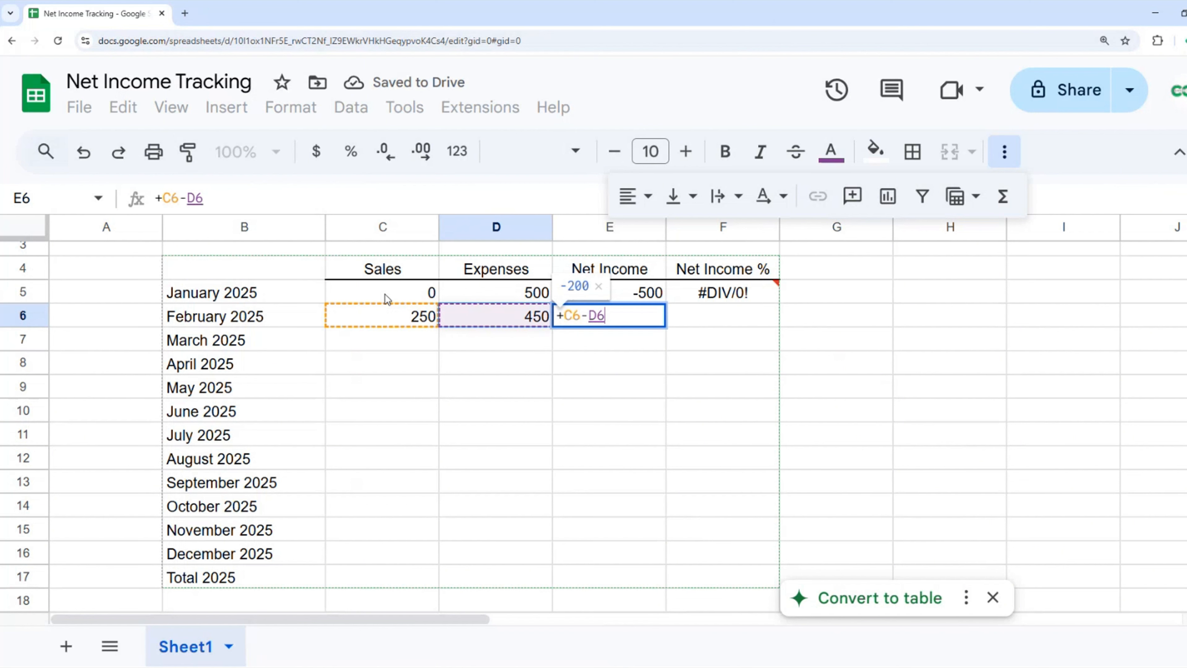
pyautogui.press('Return')
# Step: Calculate February's net income percentage in F6 with the formula E6/C6
pyautogui.press('Right')
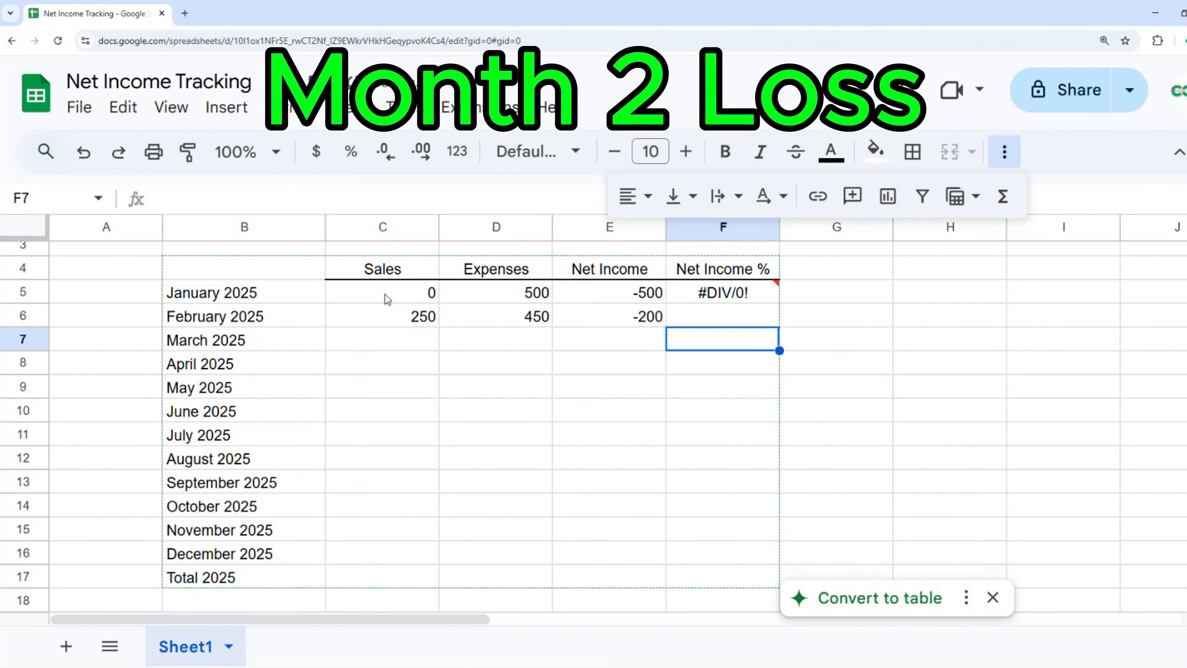
pyautogui.press('Up')
pyautogui.write('+')
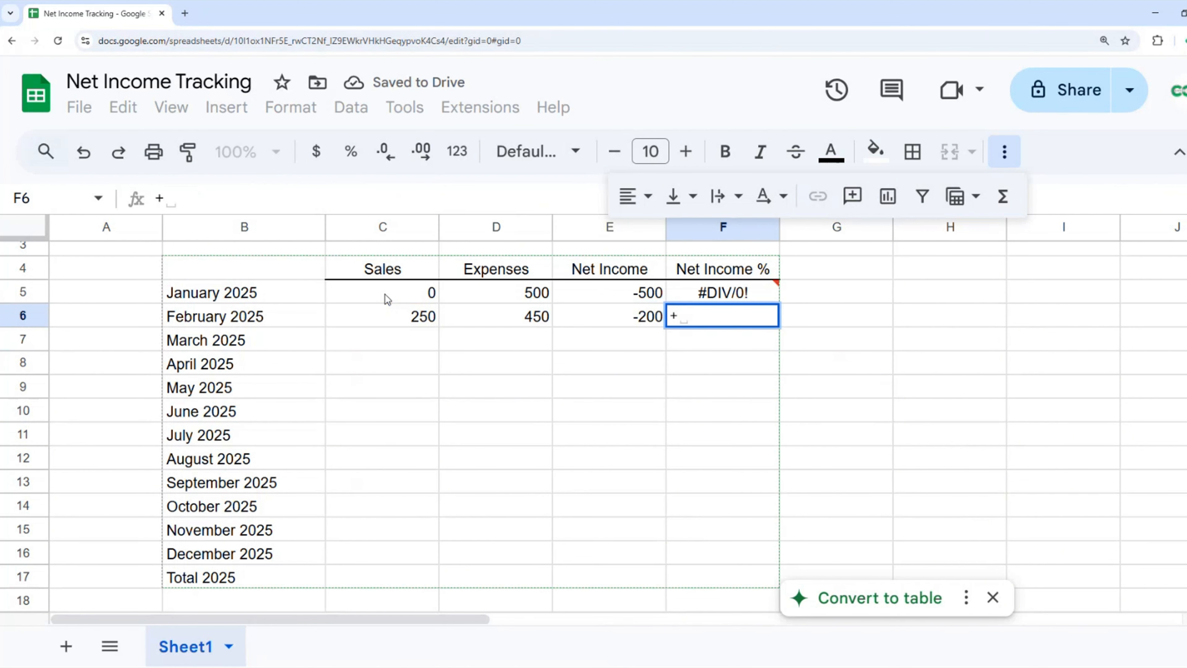
pyautogui.press('Left')
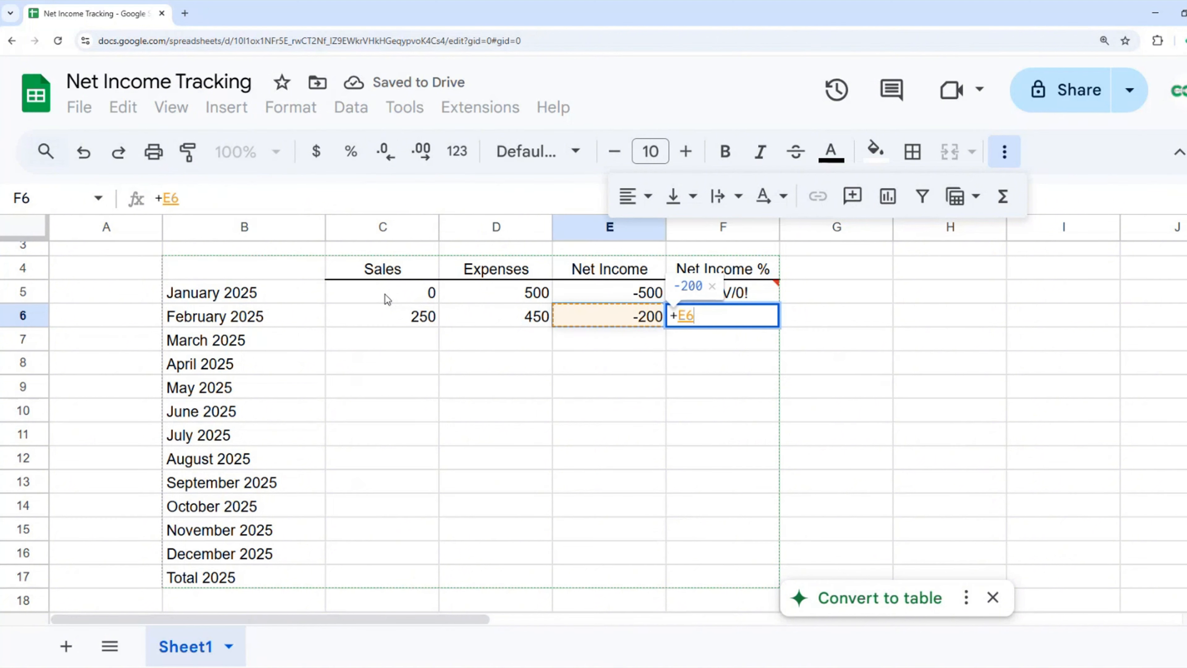
pyautogui.write('/')
pyautogui.press('Left')
pyautogui.press('Left')
pyautogui.press('Left')
pyautogui.press('Left')
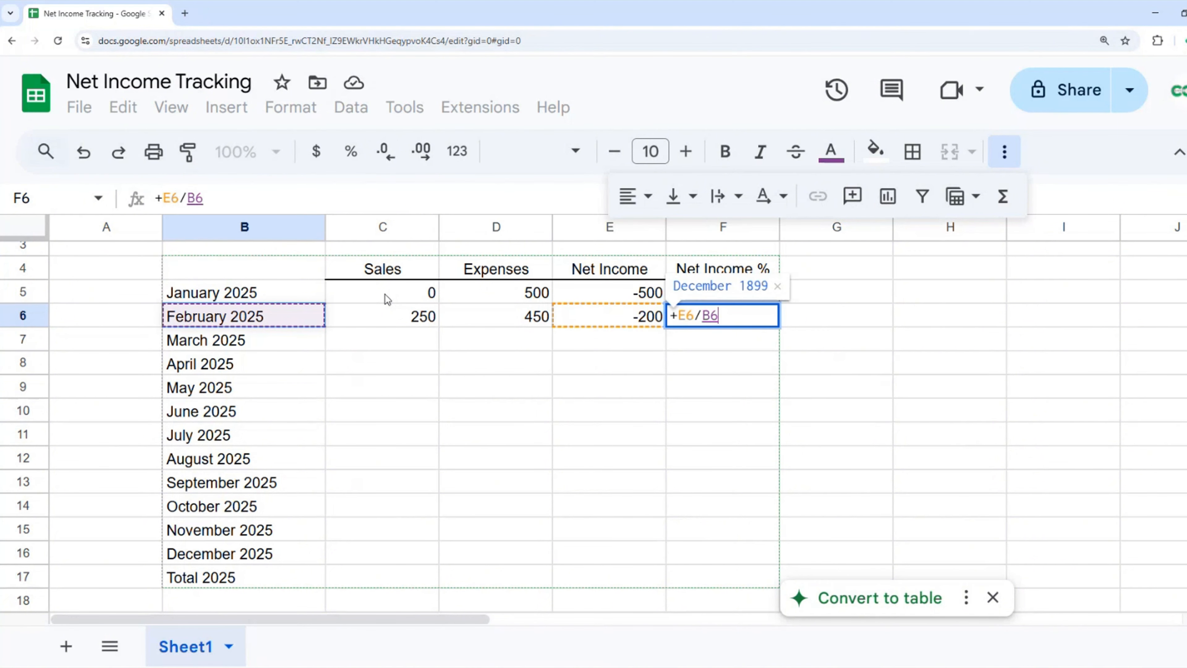
pyautogui.press('Right')
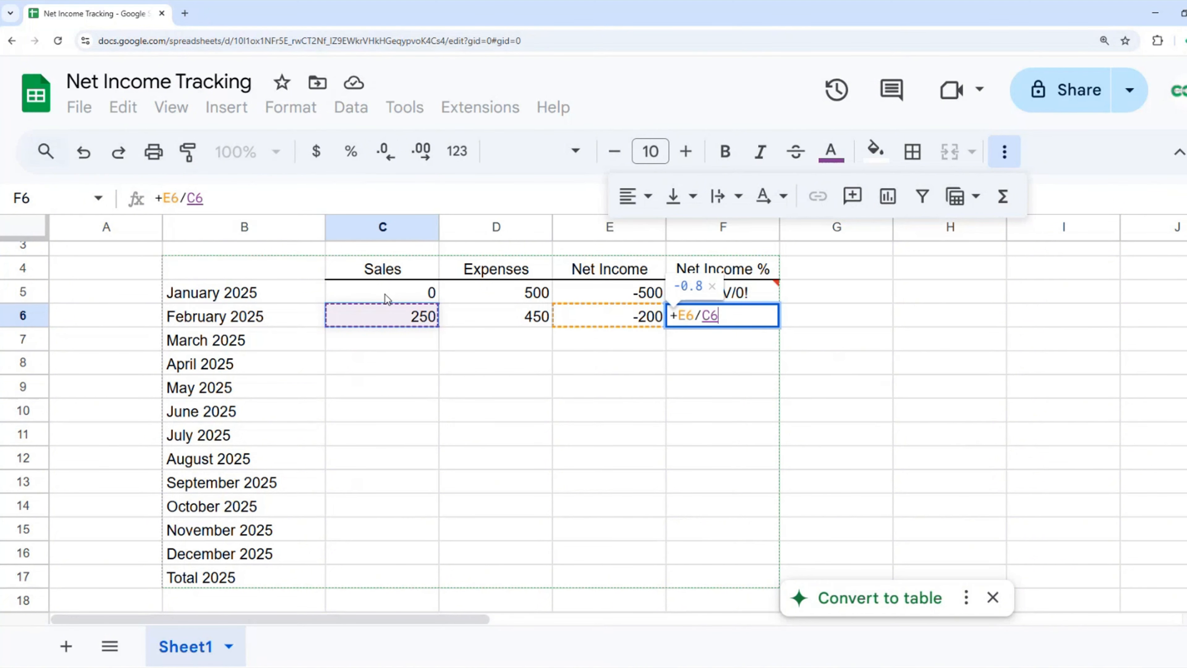
pyautogui.press('Return')
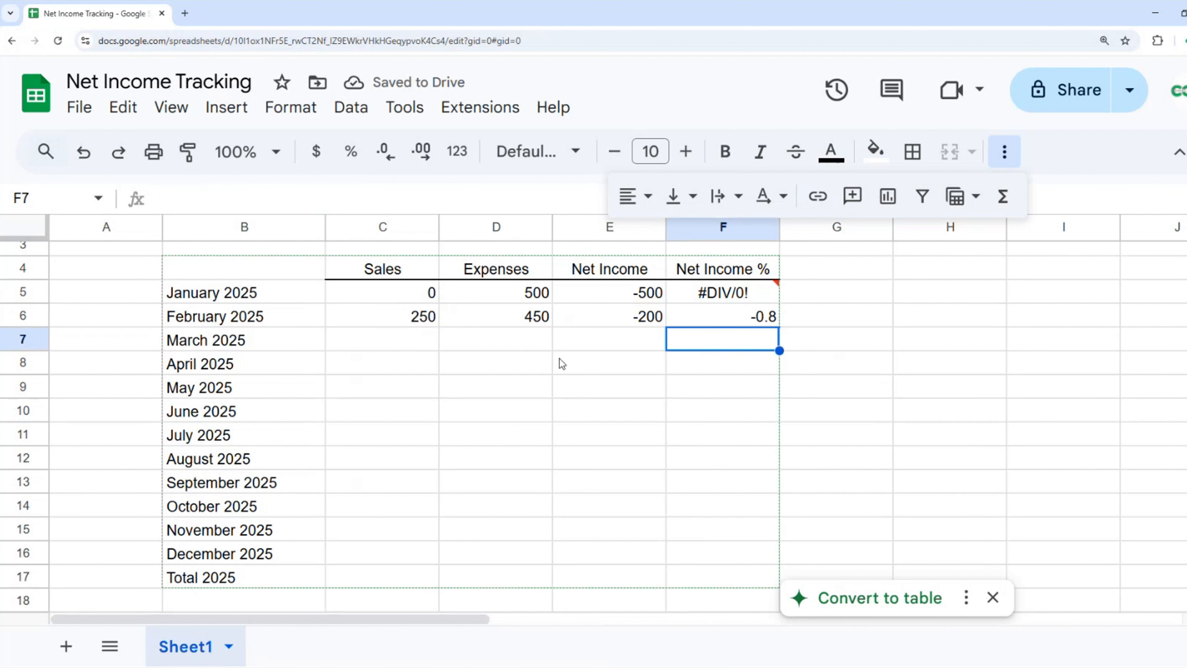
# Step: Enter March 2025 sales of 750 in C7 and expenses of 600 in D7
pyautogui.click(749, 294)
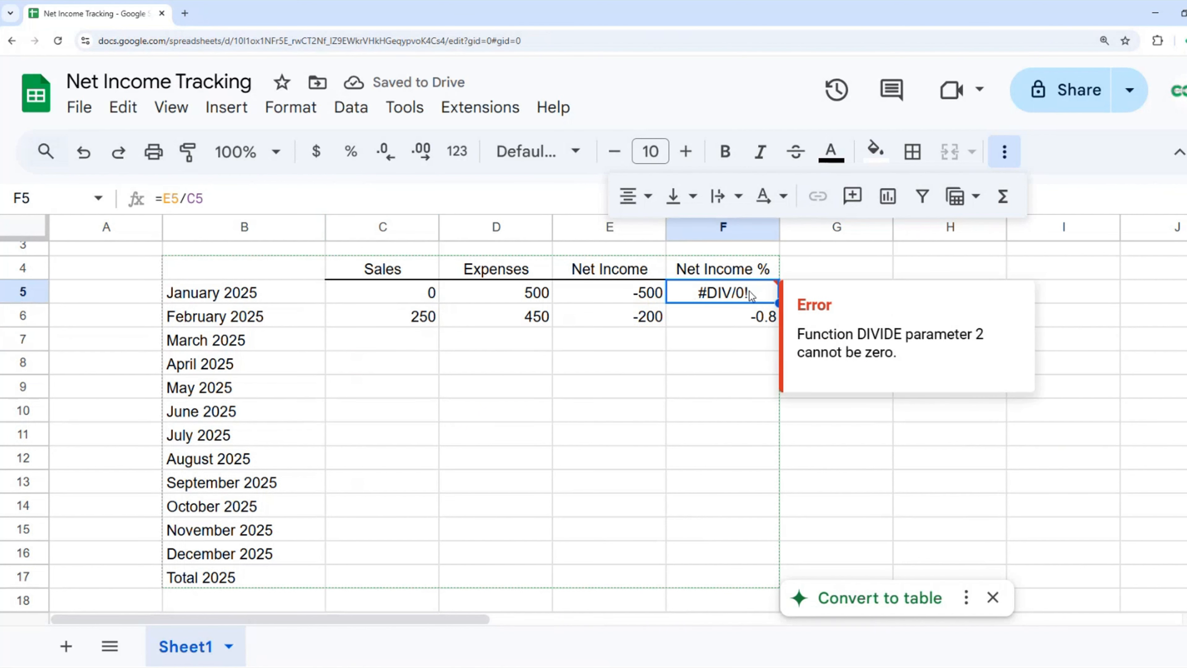
pyautogui.click(406, 348)
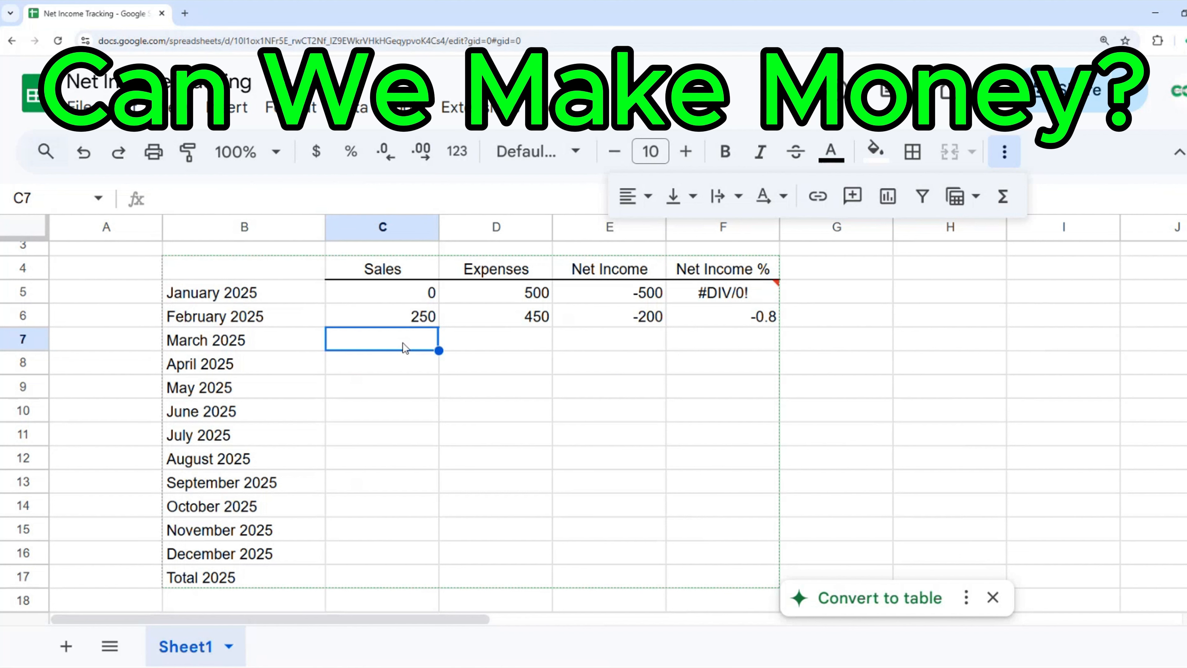
pyautogui.write('750')
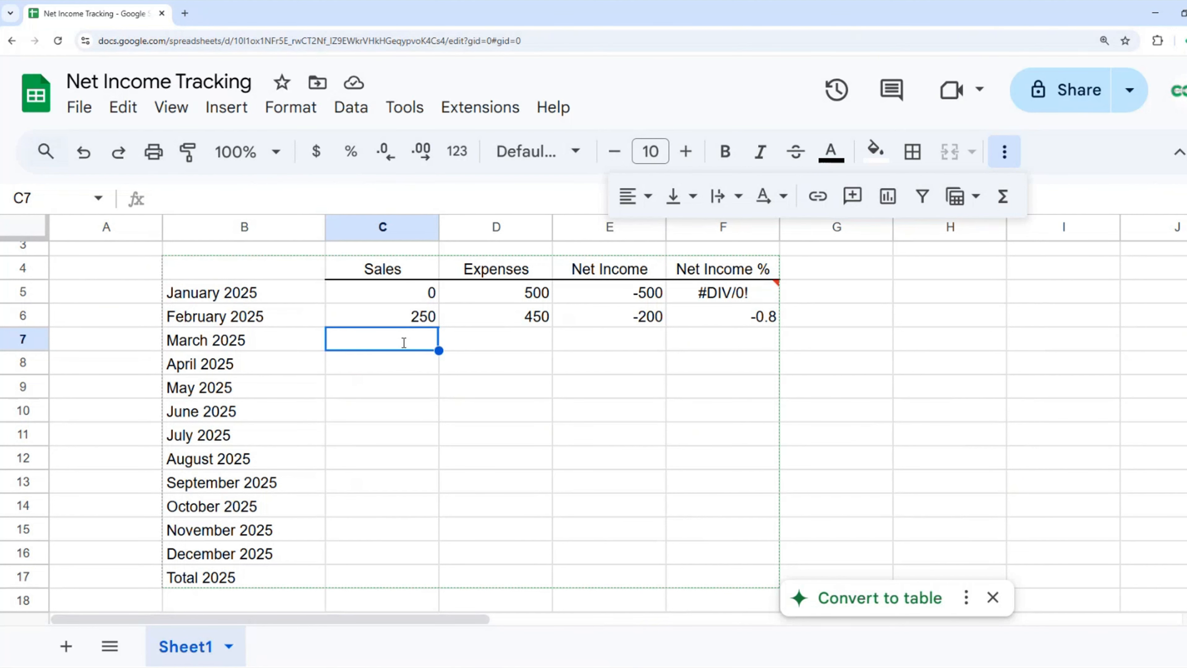
pyautogui.write('750')
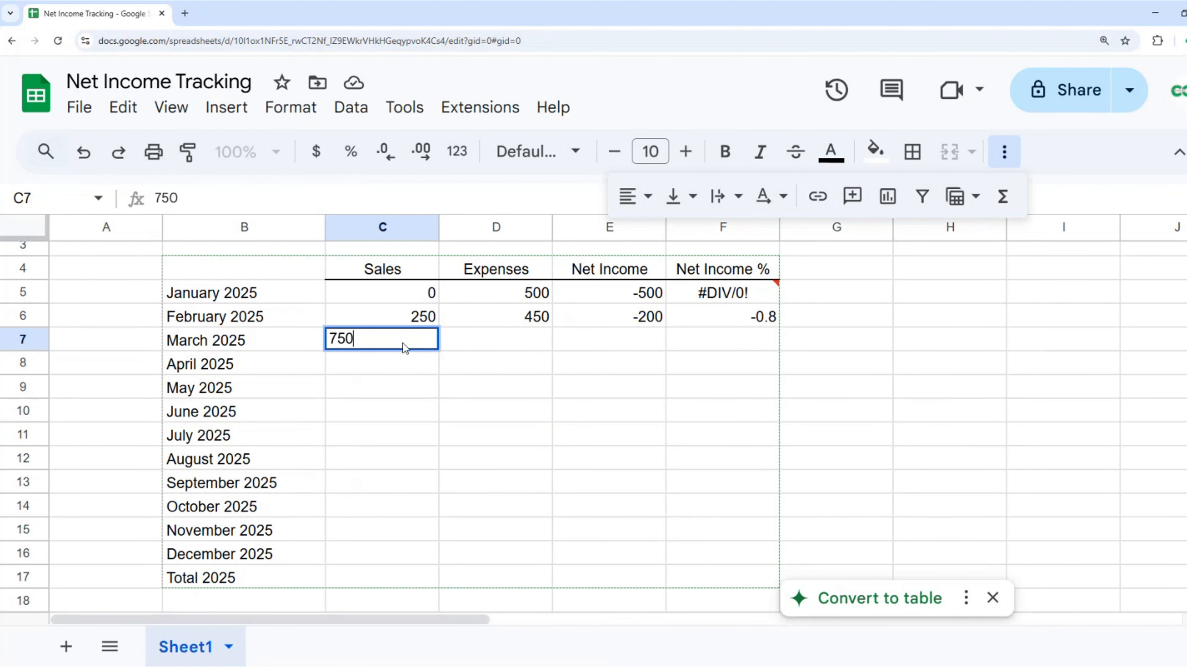
pyautogui.press('Tab')
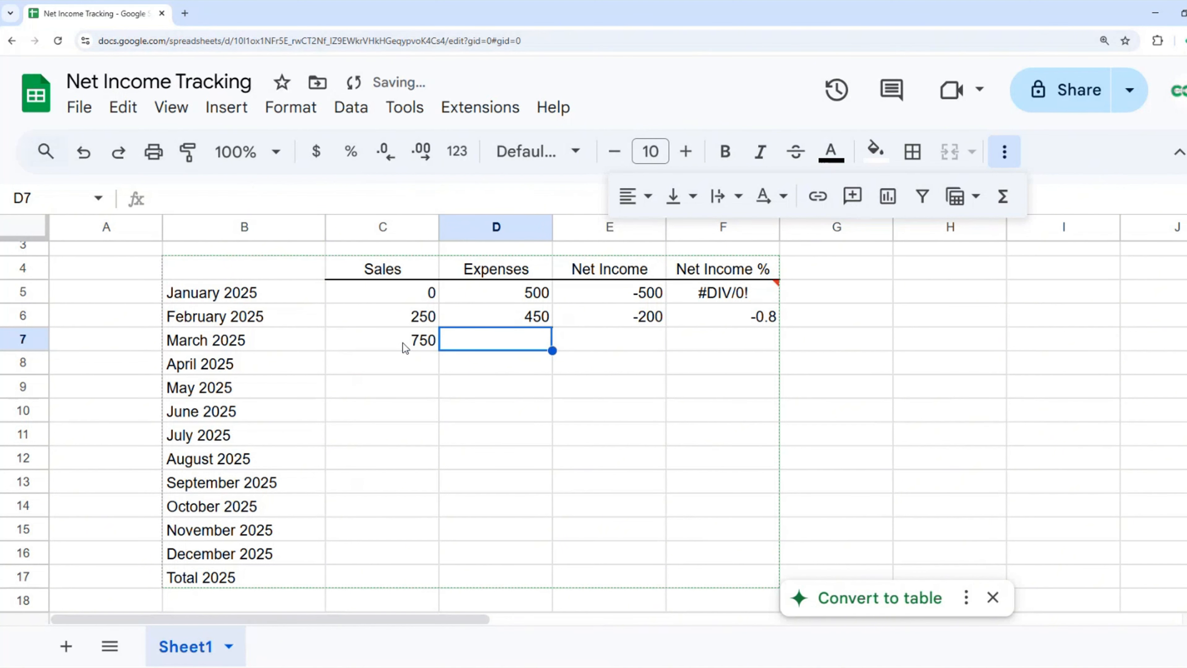
pyautogui.write('600')
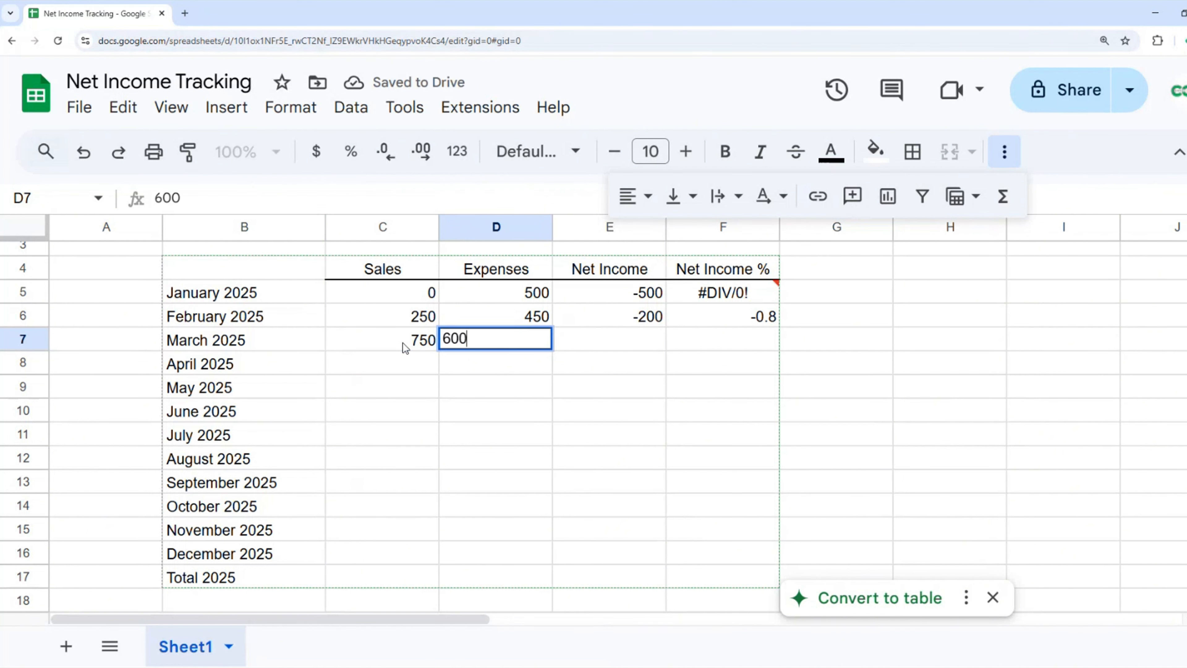
pyautogui.press('Tab')
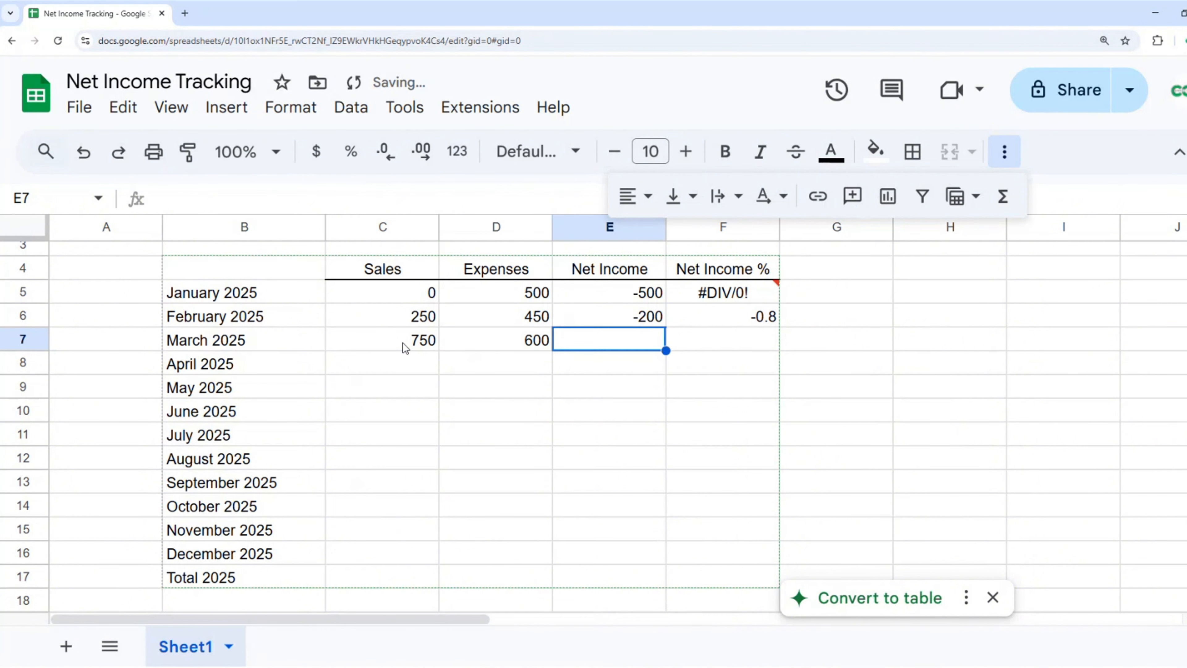
# Step: Copy February's net income formula from E6 down to E7:E17, and check the formula pasted for March
pyautogui.click(619, 322)
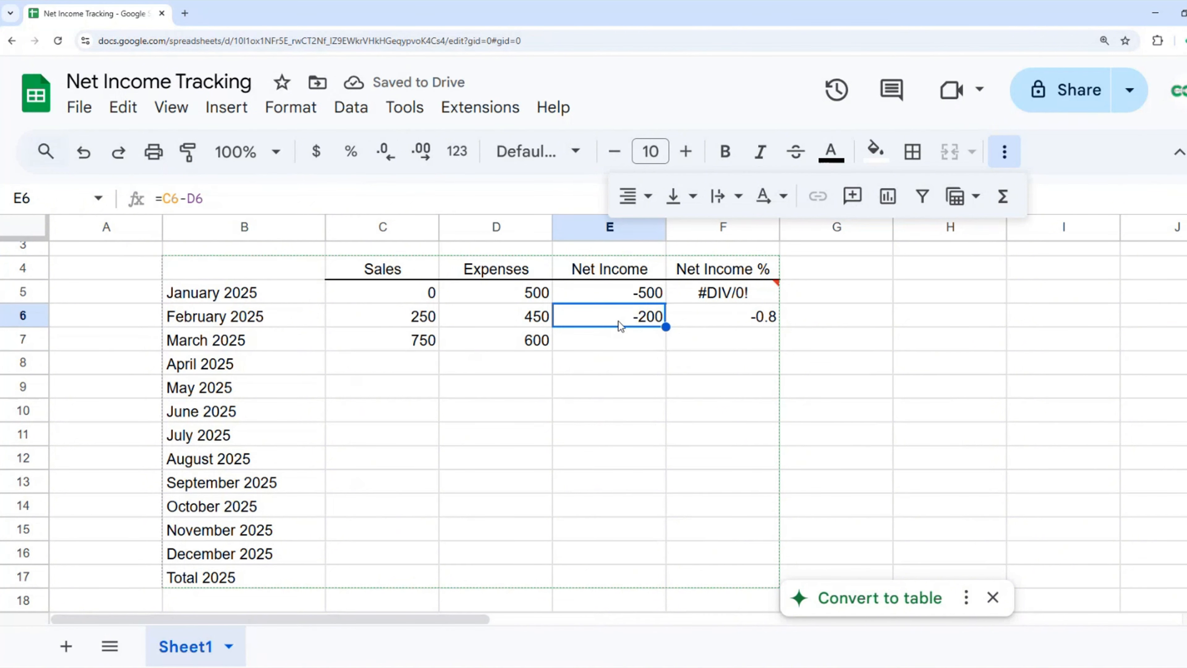
pyautogui.hotkey('ctrl', 'c')
pyautogui.press('Down')
pyautogui.hotkey('shift', 'Down')
pyautogui.hotkey('shift', 'Down')
pyautogui.hotkey('shift', 'Down')
pyautogui.hotkey('shift', 'Down')
pyautogui.hotkey('shift', 'Down')
pyautogui.hotkey('shift', 'Down')
pyautogui.hotkey('shift', 'Down')
pyautogui.hotkey('shift', 'Down')
pyautogui.hotkey('shift', 'Down')
pyautogui.hotkey('shift', 'Down')
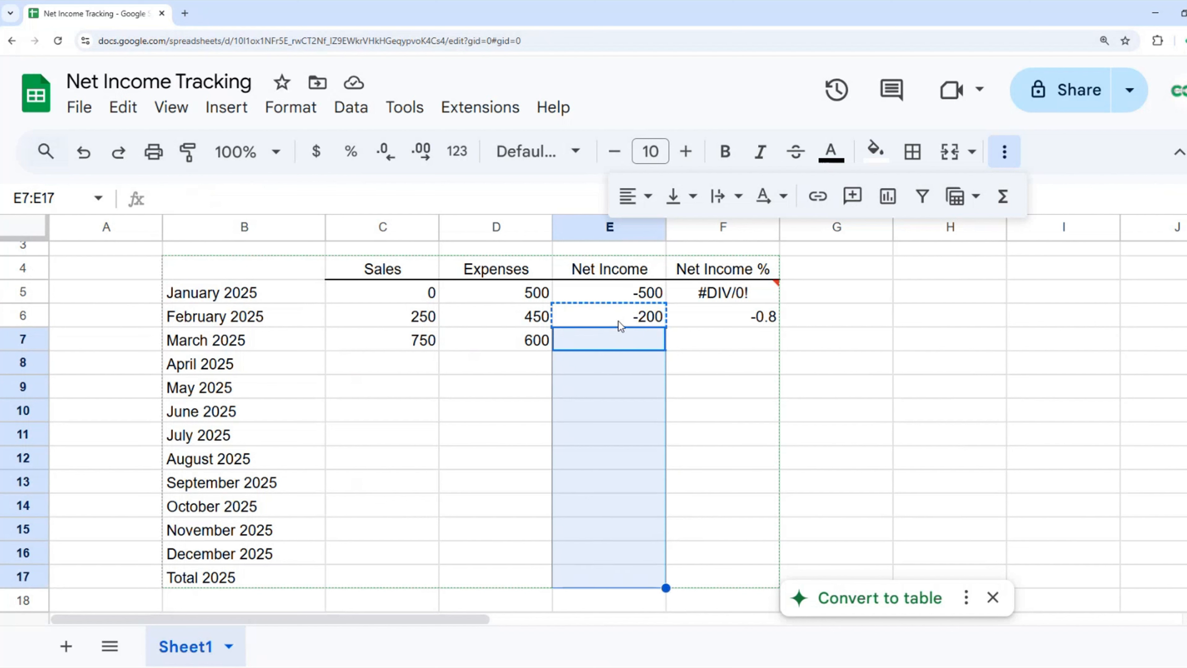
pyautogui.hotkey('ctrl', 'v')
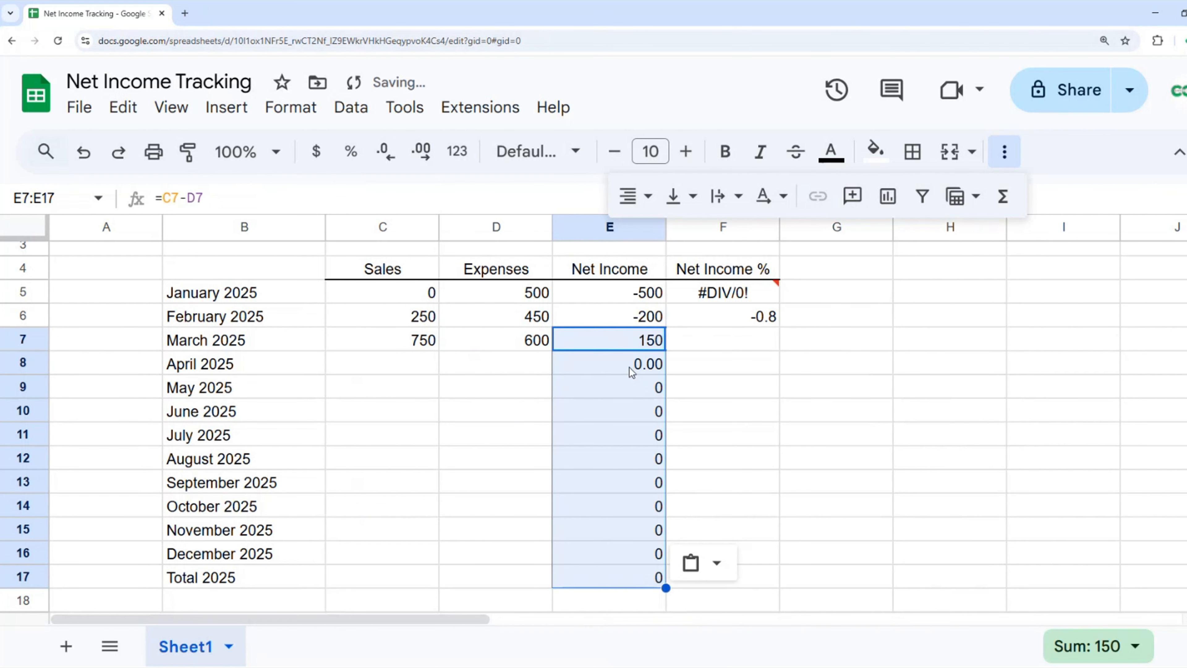
pyautogui.click(629, 368)
pyautogui.click(643, 345)
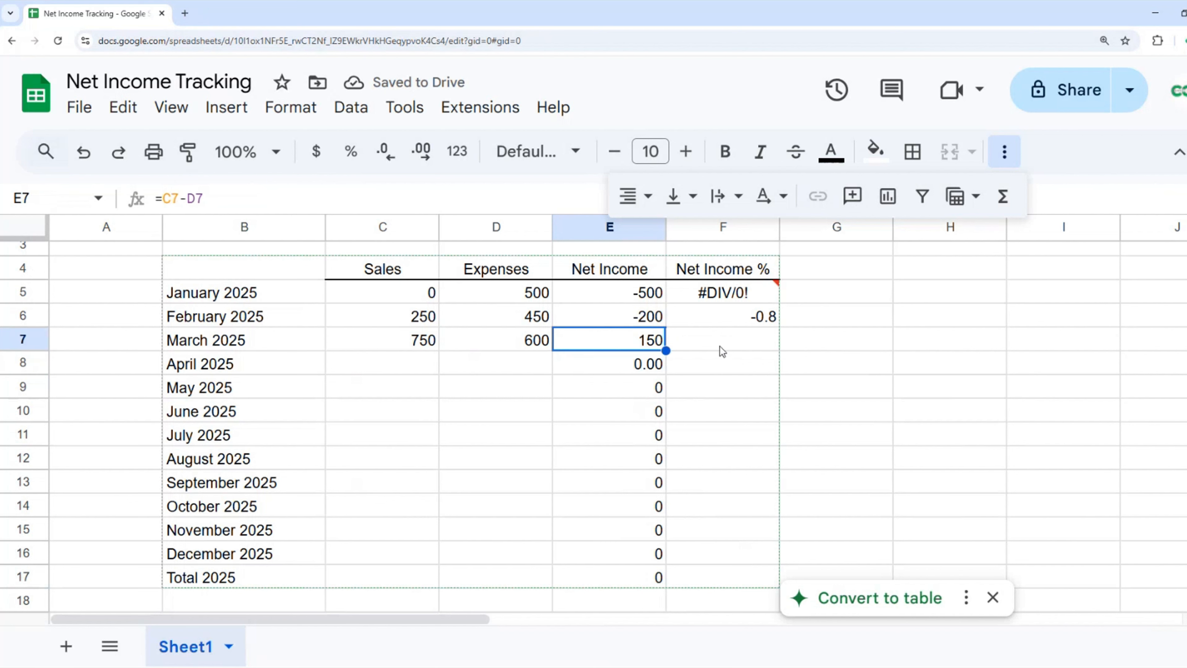
# Step: Copy February's net income percentage formula from F6 down to F7:F17
pyautogui.click(750, 333)
pyautogui.click(748, 318)
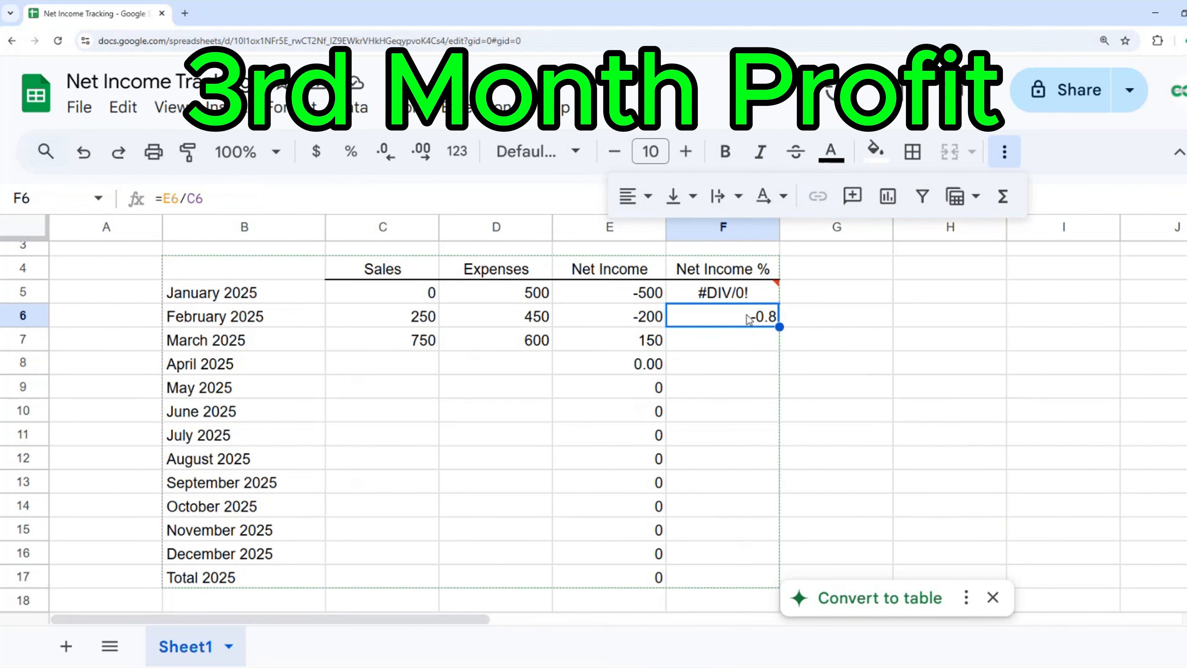
pyautogui.hotkey('ctrl', 'c')
pyautogui.press('Down')
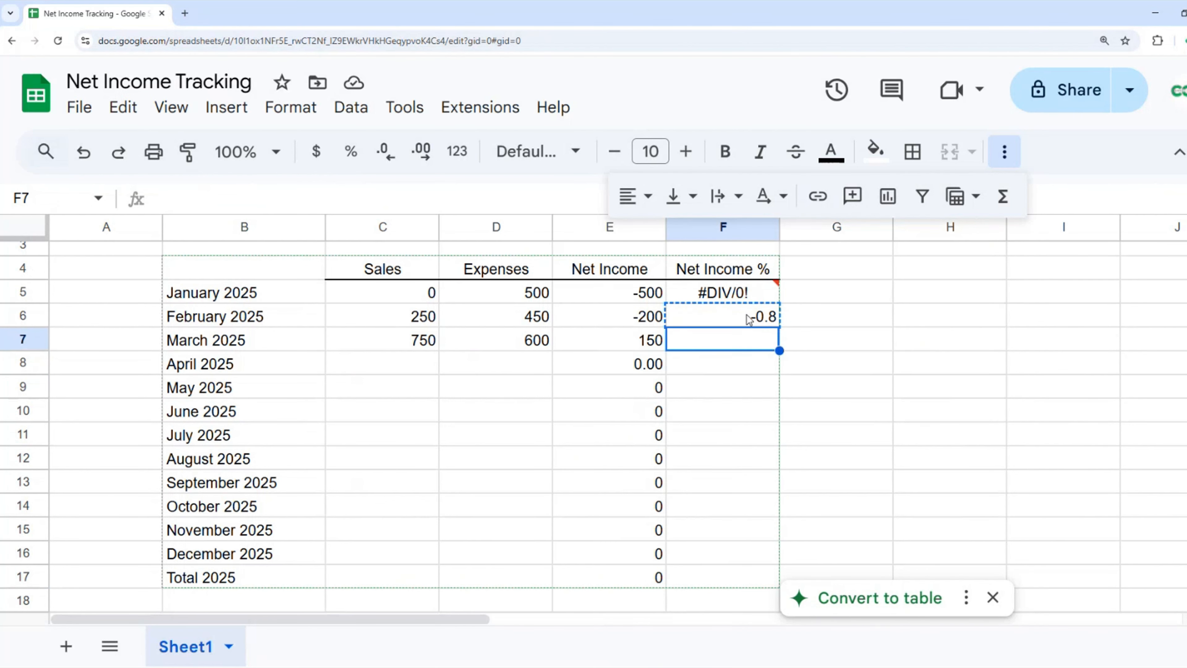
pyautogui.hotkey('shift', 'Down')
pyautogui.hotkey('shift', 'Down')
pyautogui.hotkey('shift', 'Down')
pyautogui.hotkey('shift', 'Down')
pyautogui.hotkey('shift', 'Down')
pyautogui.hotkey('shift', 'Down')
pyautogui.hotkey('shift', 'Down')
pyautogui.hotkey('shift', 'Down')
pyautogui.hotkey('shift', 'Down')
pyautogui.hotkey('shift', 'Down')
pyautogui.hotkey('ctrl', 'v')
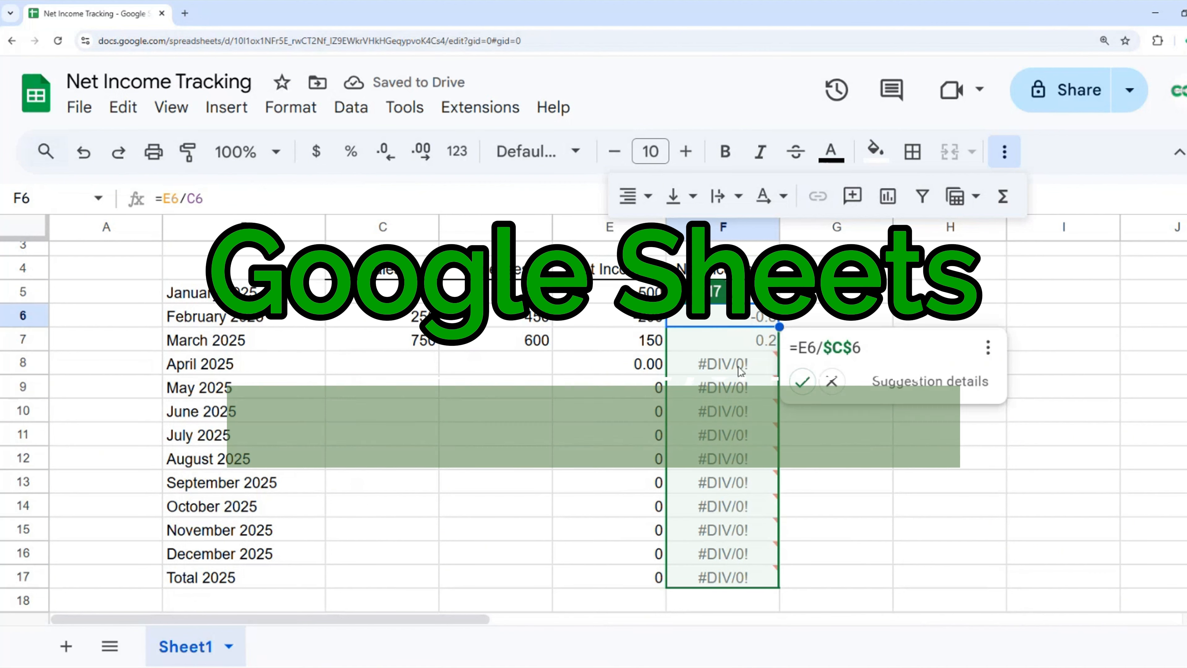
pyautogui.click(728, 372)
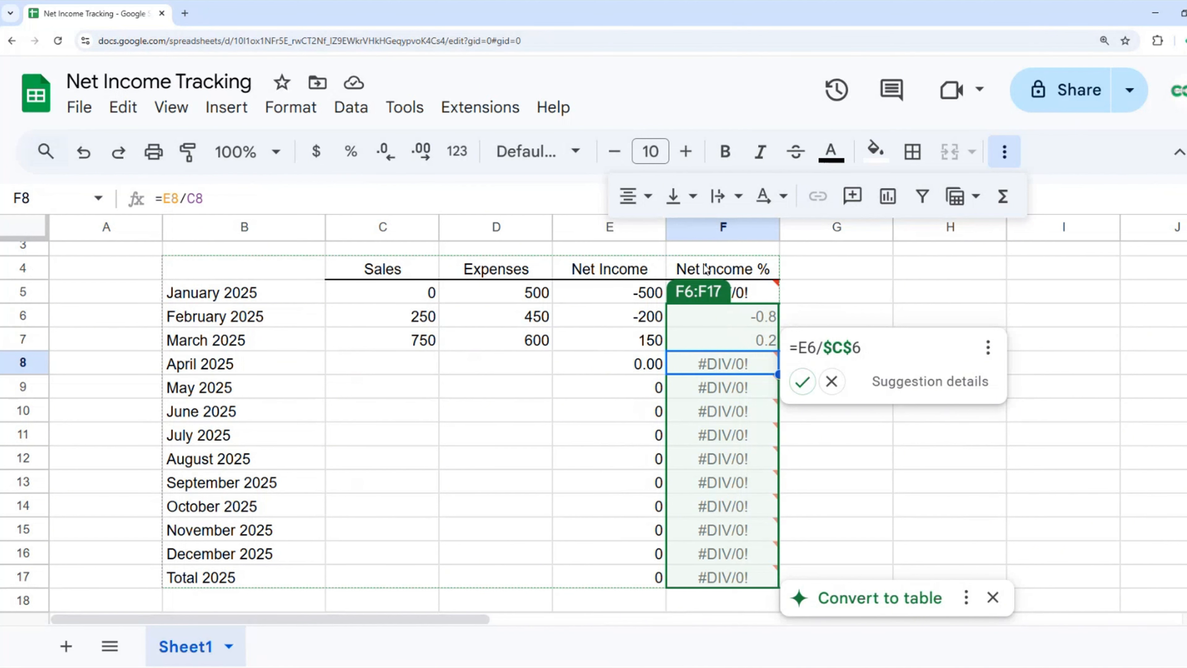
pyautogui.moveTo(608, 387); pyautogui.dragTo(608, 411)
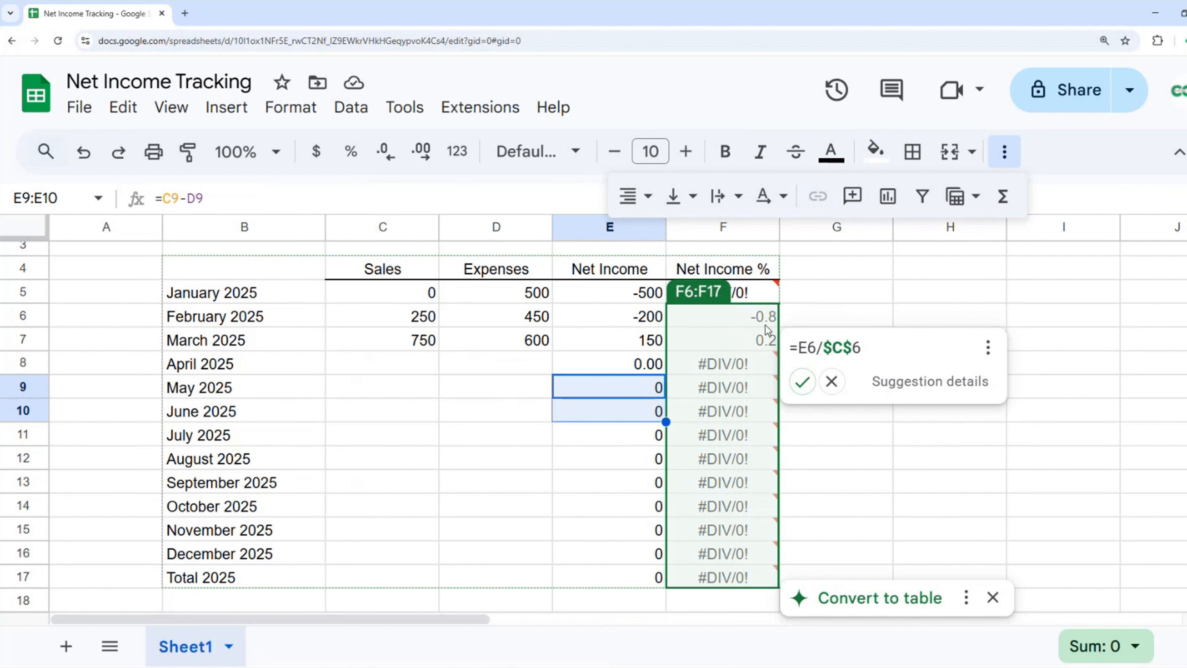
# Step: Format F5:F17 as percentages with one decimal place, and reject the suggested formula correction =E6/$C$6
pyautogui.click(748, 293)
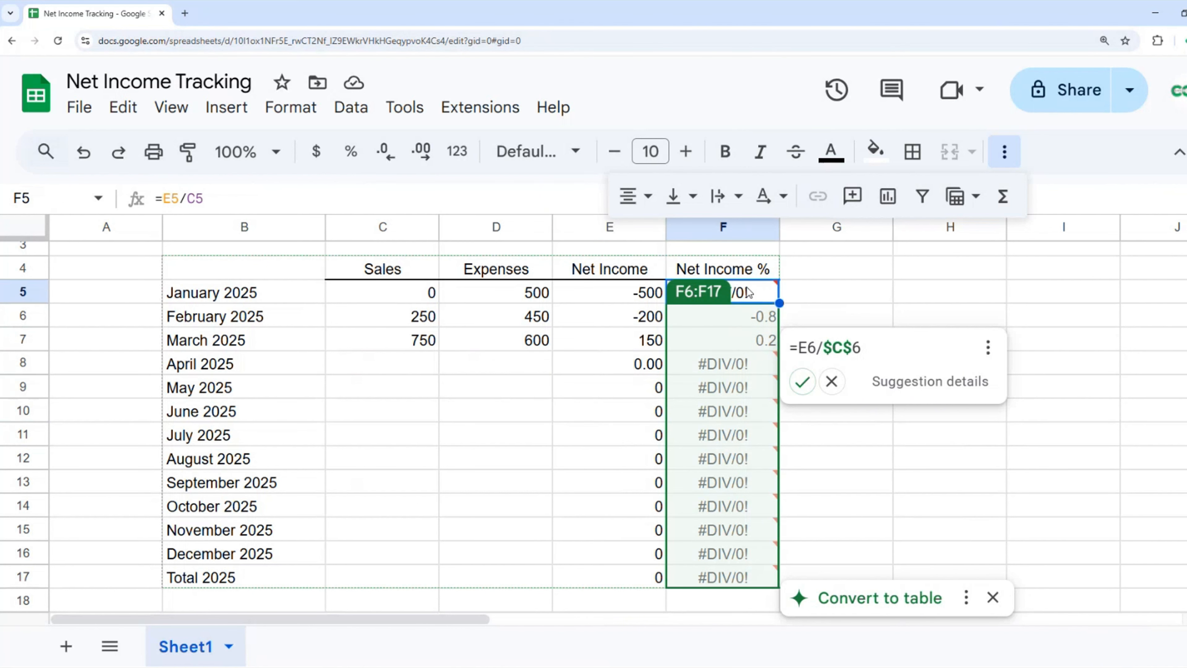
pyautogui.keyDown('shift'); pyautogui.click(736, 579); pyautogui.keyUp('shift')
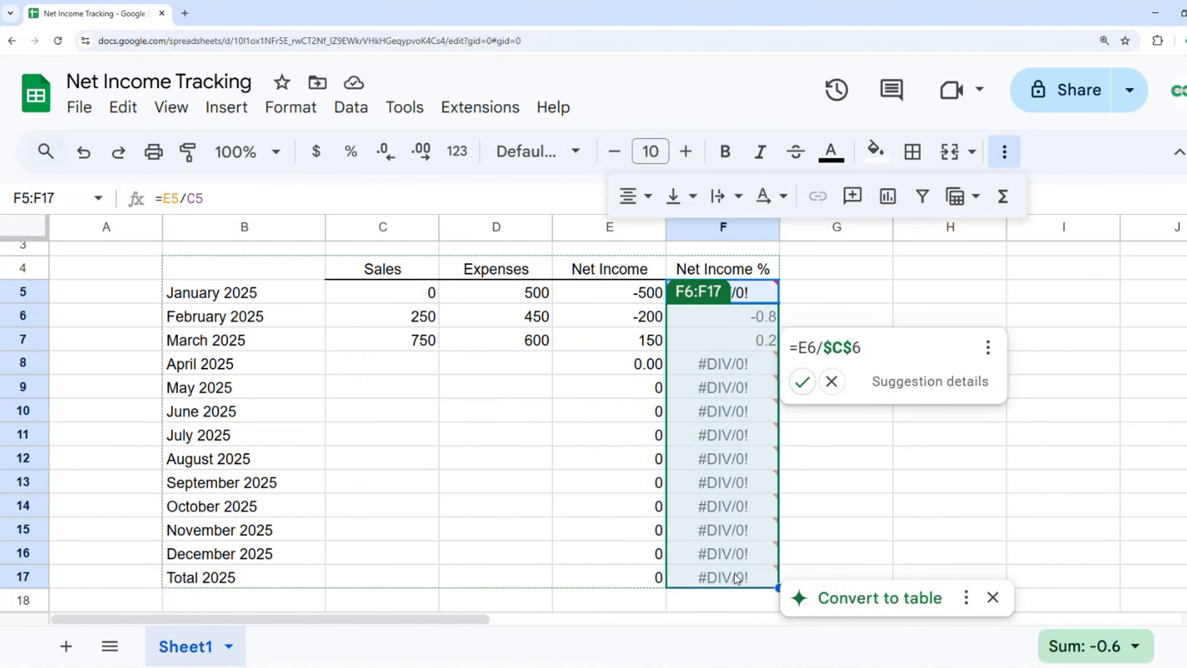
pyautogui.click(352, 153)
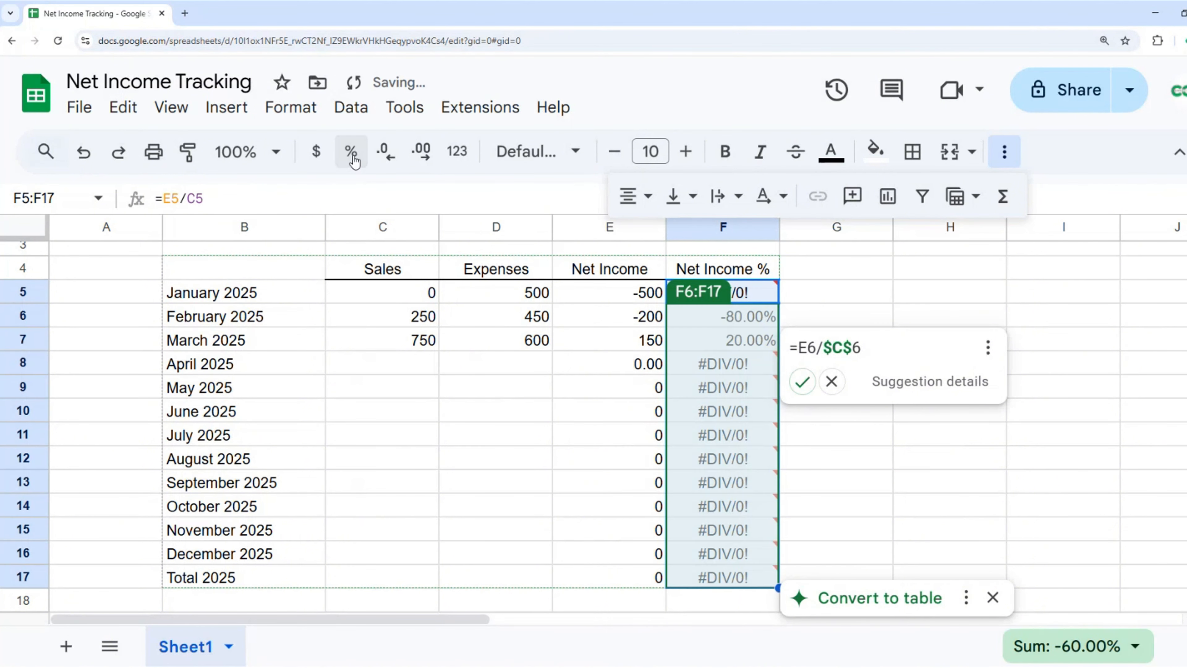
pyautogui.click(386, 152)
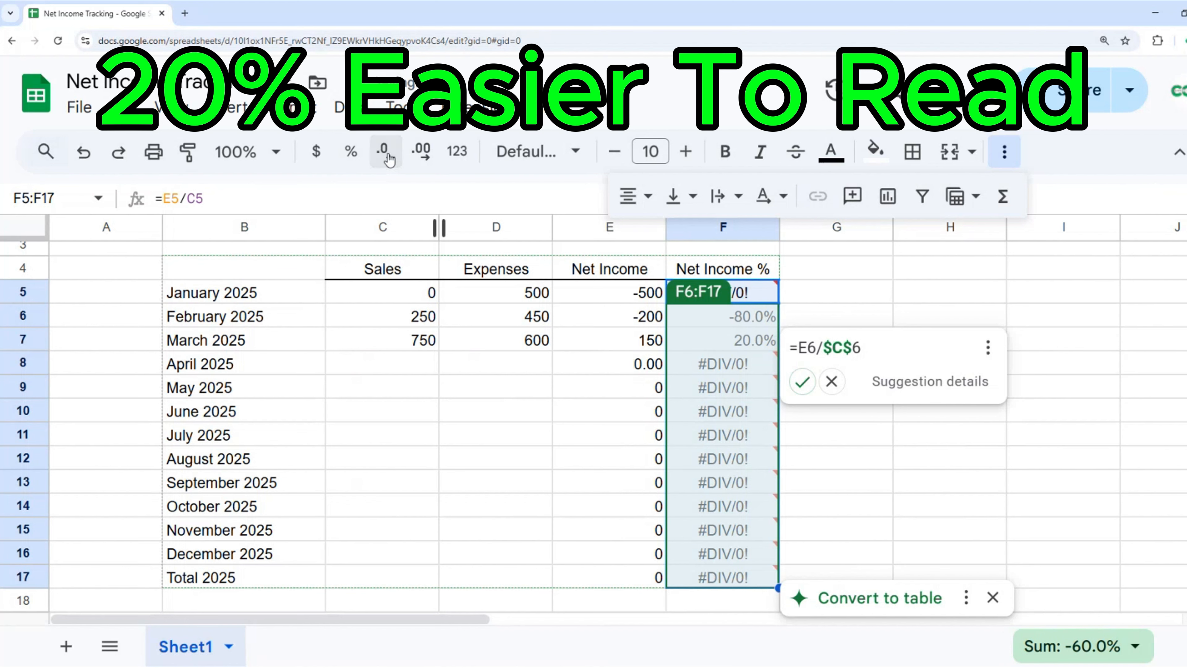
pyautogui.click(763, 408)
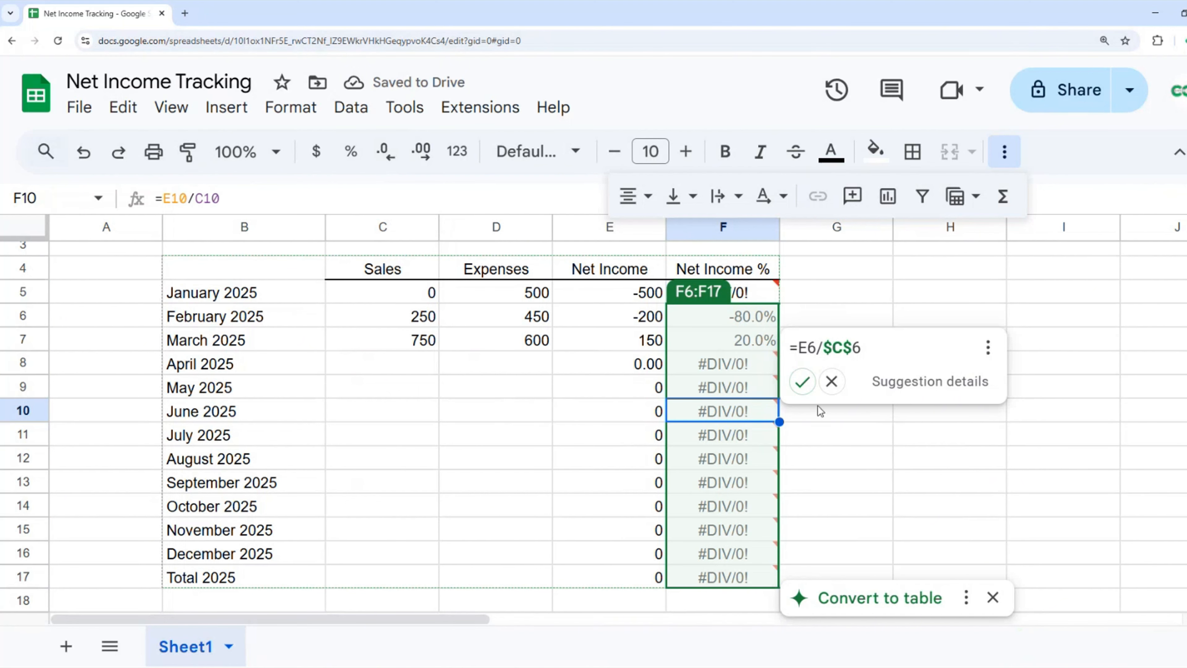
pyautogui.click(832, 381)
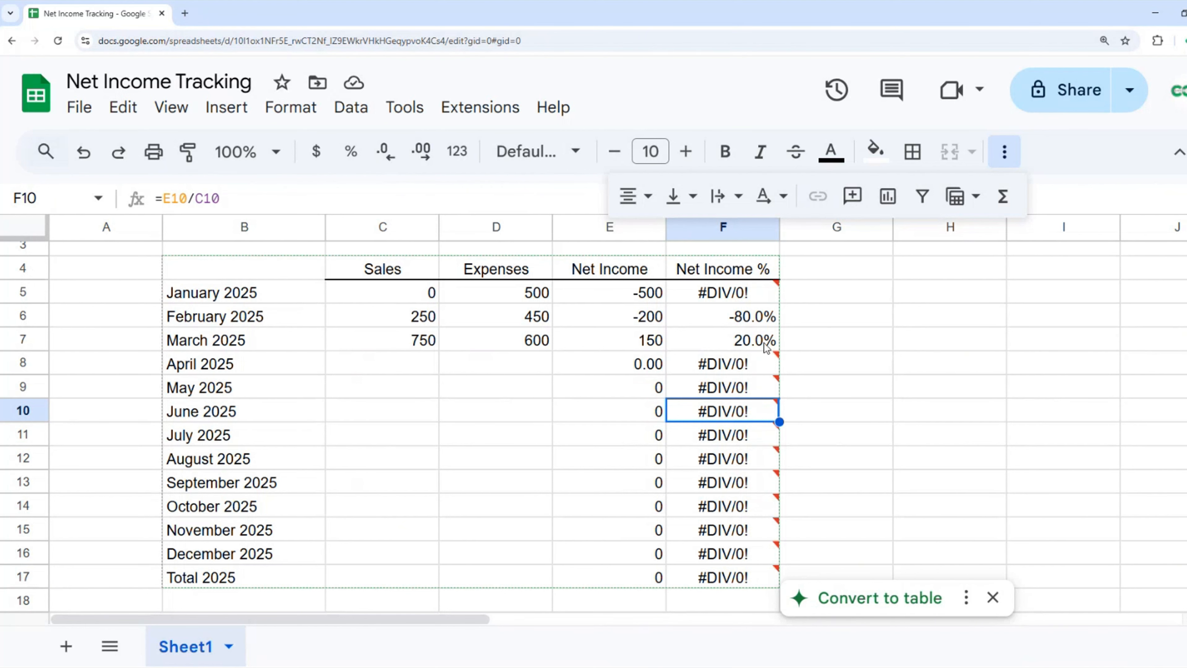
# Step: Enter April 2025 sales of 900 in C8 and expenses of 800 in D8
pyautogui.click(399, 369)
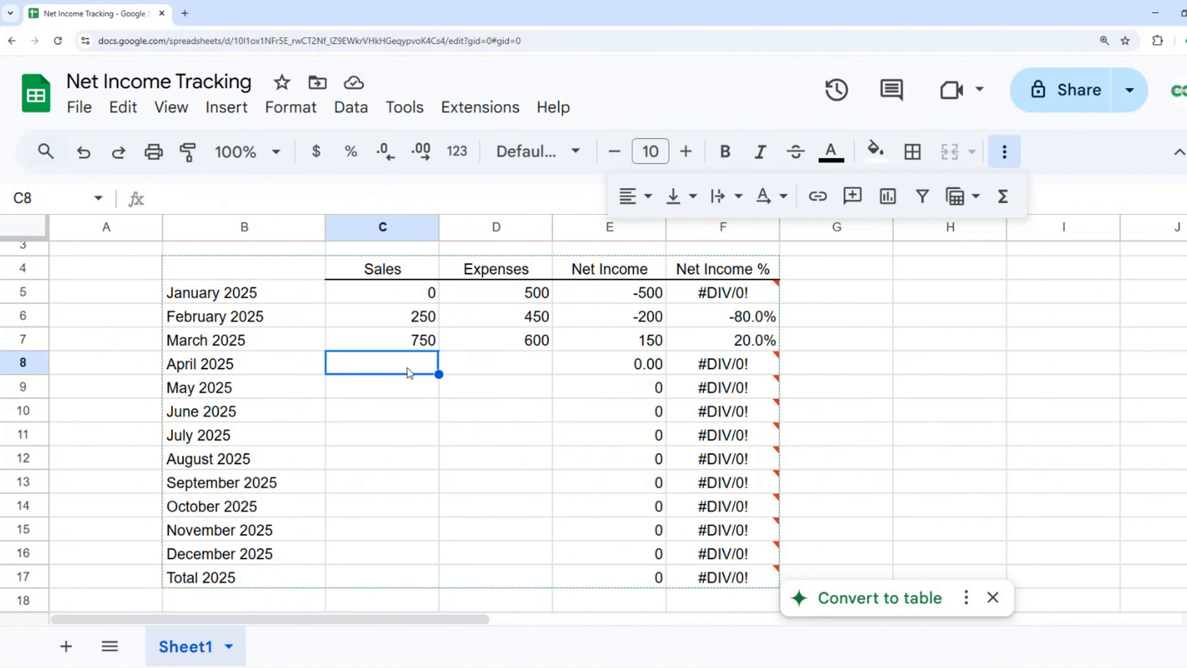
pyautogui.write('900')
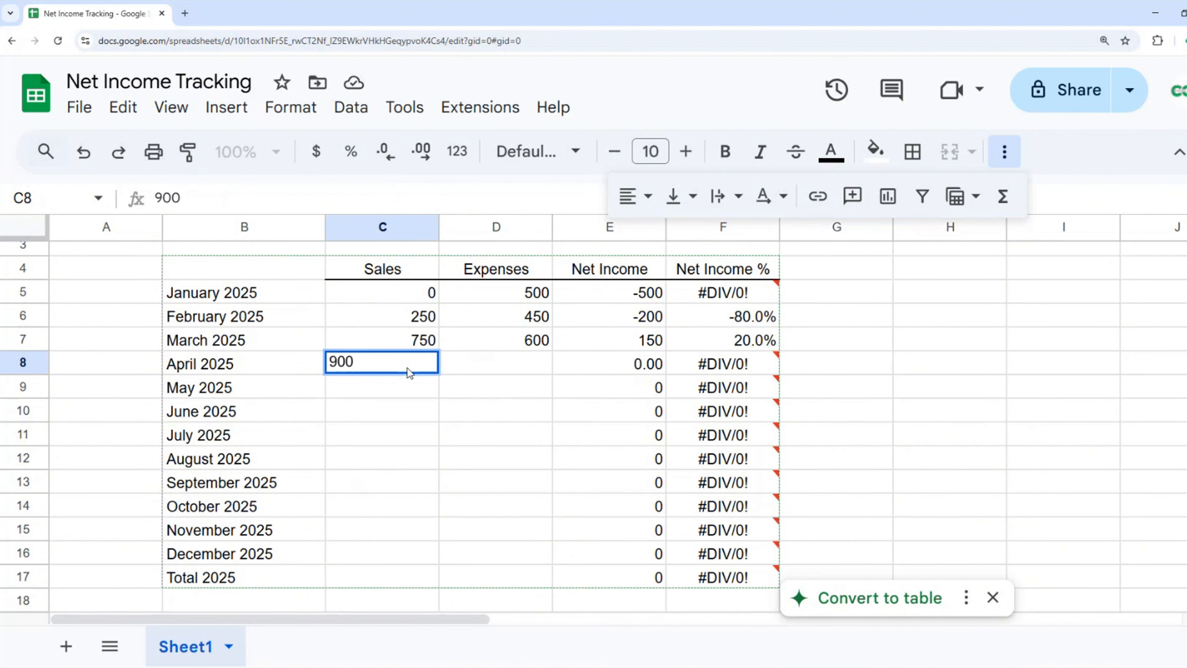
pyautogui.press('Tab')
pyautogui.write('800')
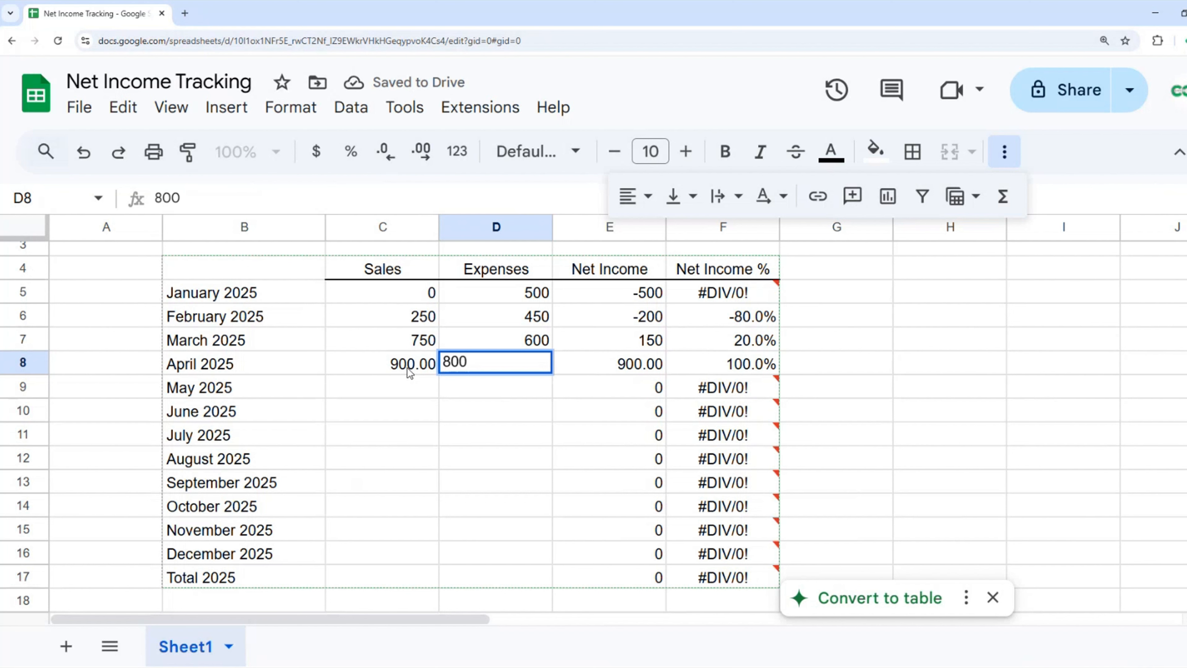
pyautogui.press('Tab')
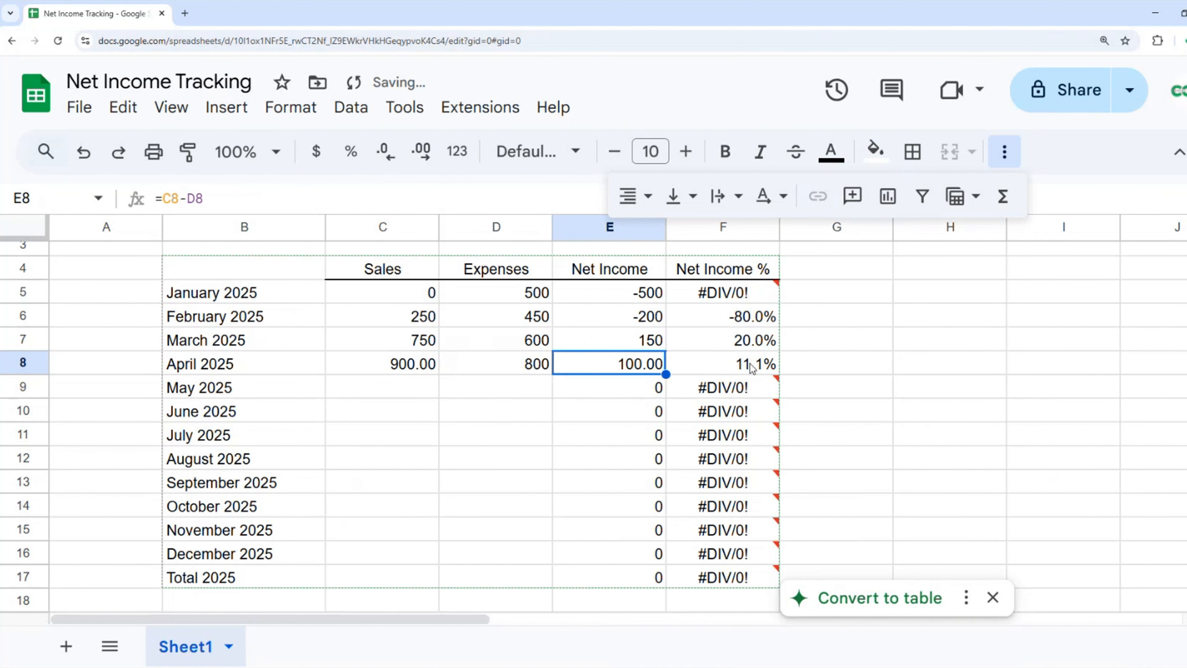
# Step: Reduce the decimal places of C5:E17 so the sales, expenses and net income show as whole numbers
pyautogui.click(399, 295)
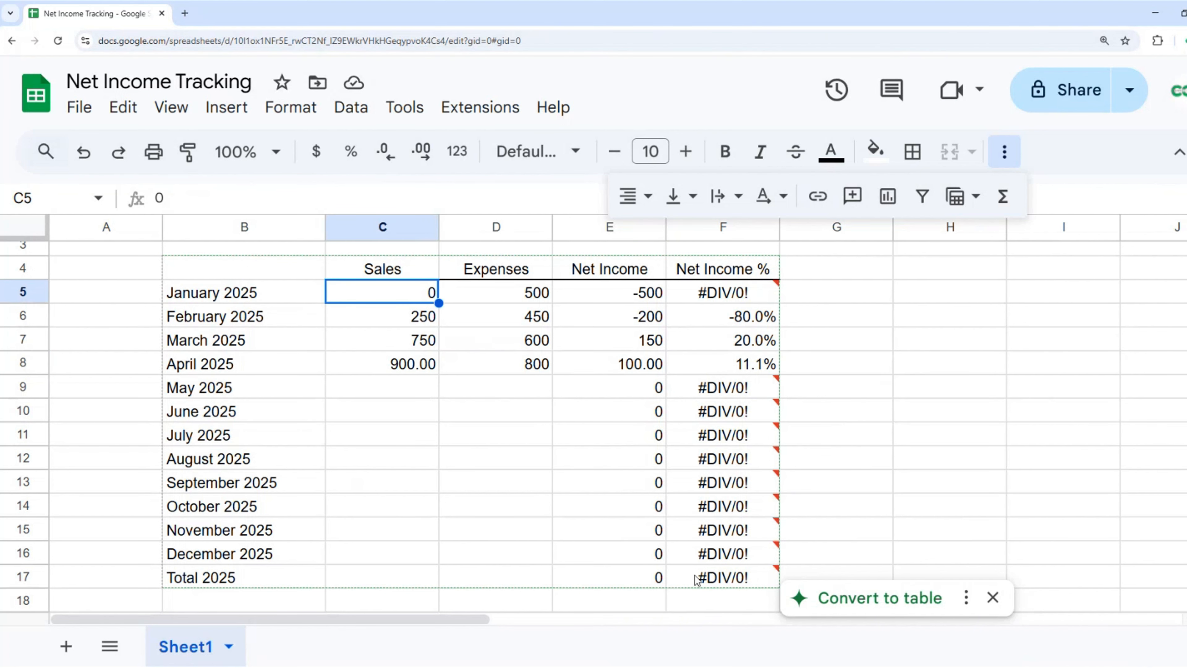
pyautogui.keyDown('shift'); pyautogui.click(697, 580); pyautogui.keyUp('shift')
pyautogui.hotkey('shift', 'Left')
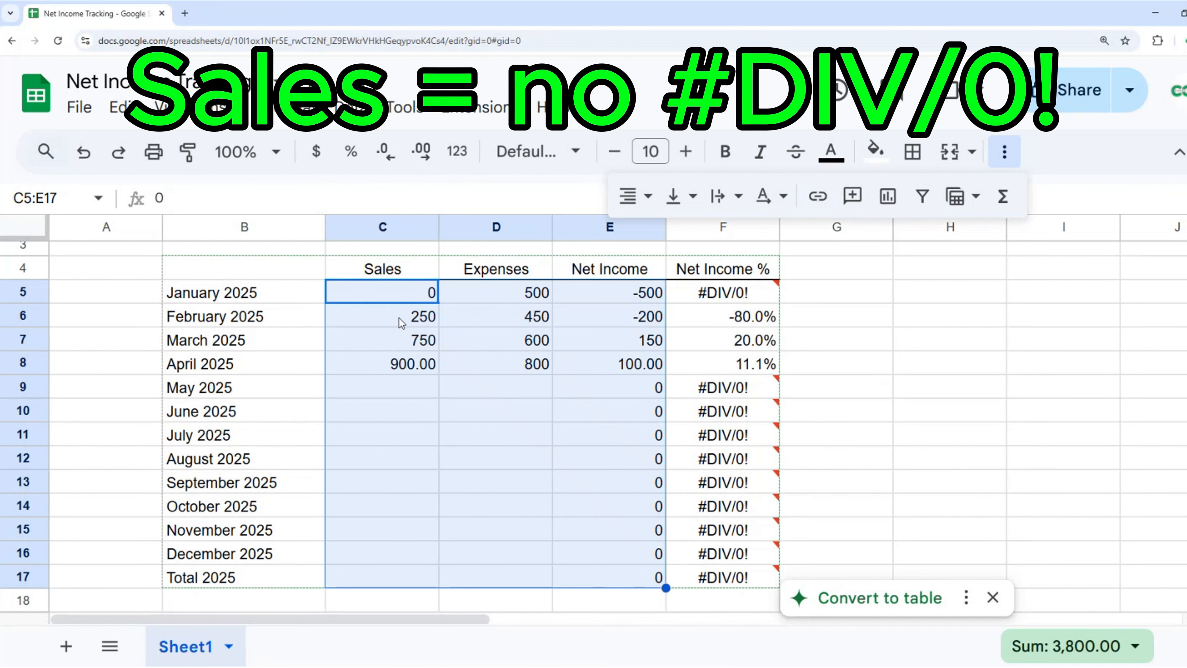
pyautogui.click(385, 154)
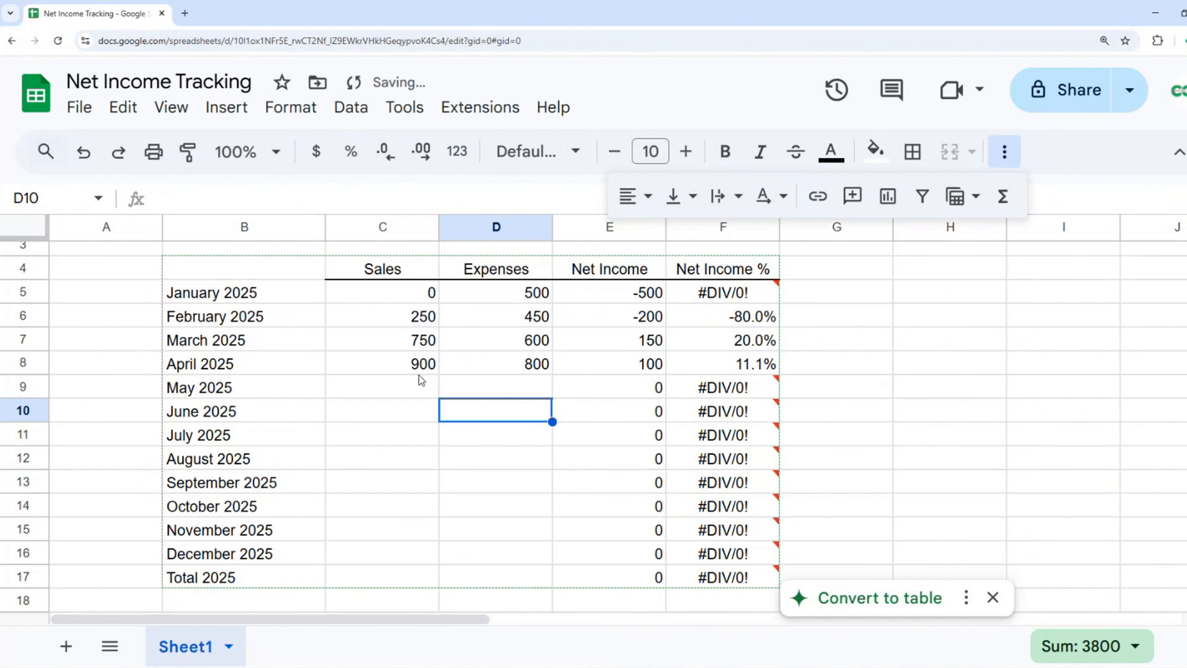
# Step: Enter May 2025 sales of 0 in C9 and expenses of 400 in D9
pyautogui.click(416, 383)
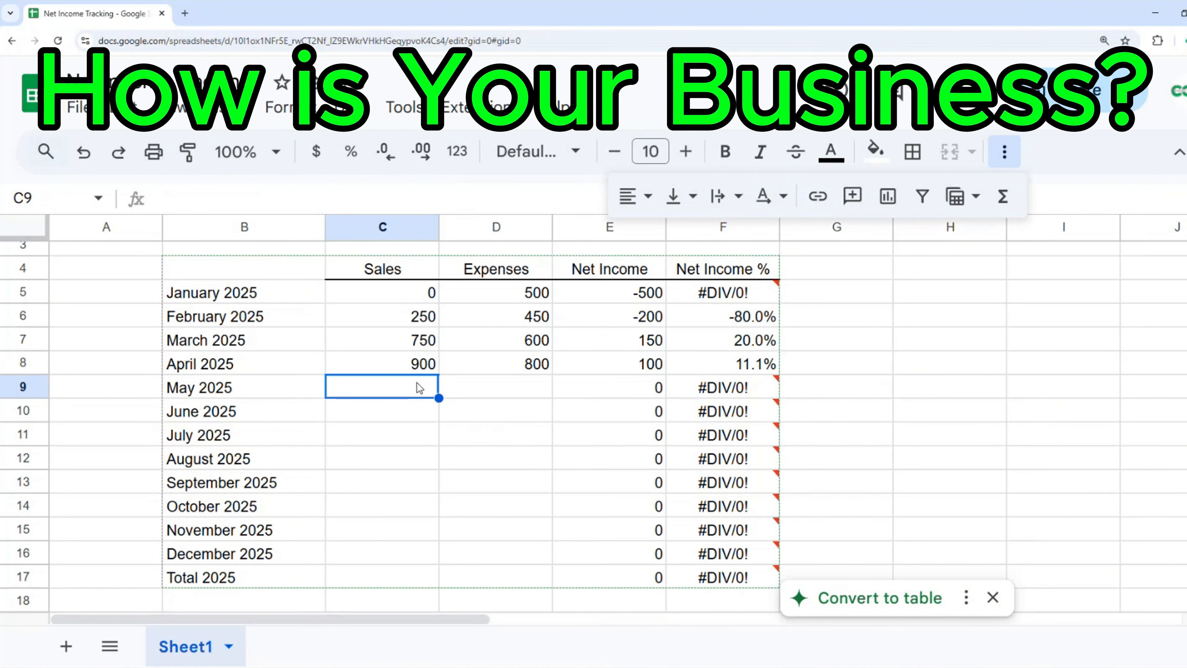
pyautogui.write('0')
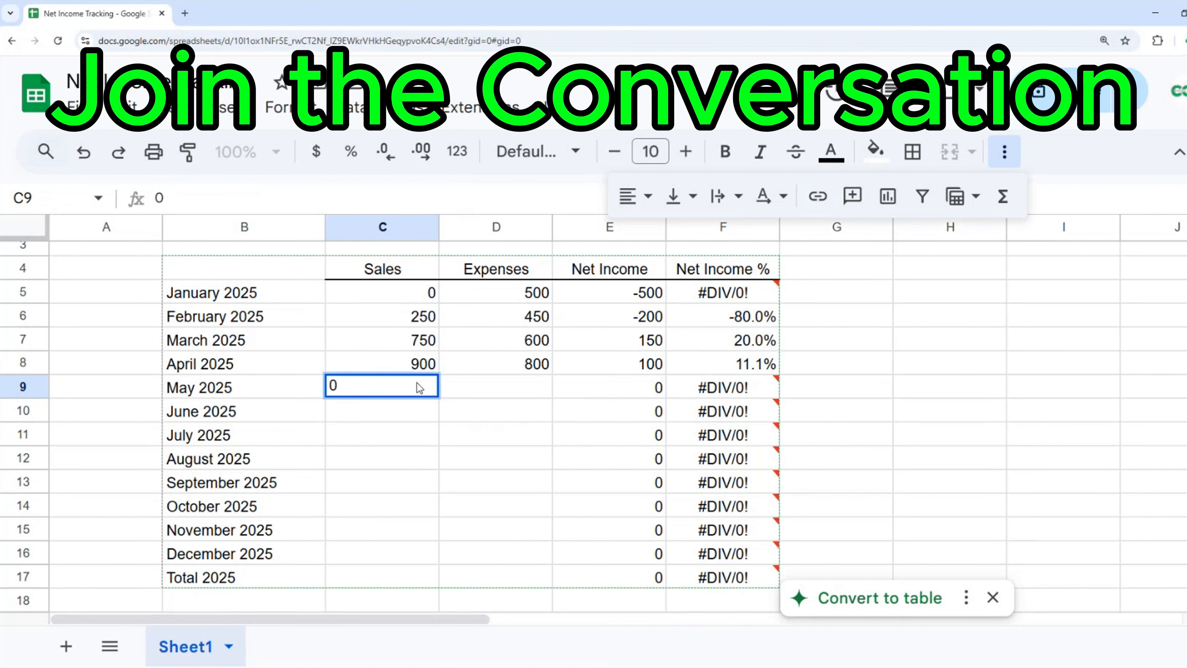
pyautogui.press('Tab')
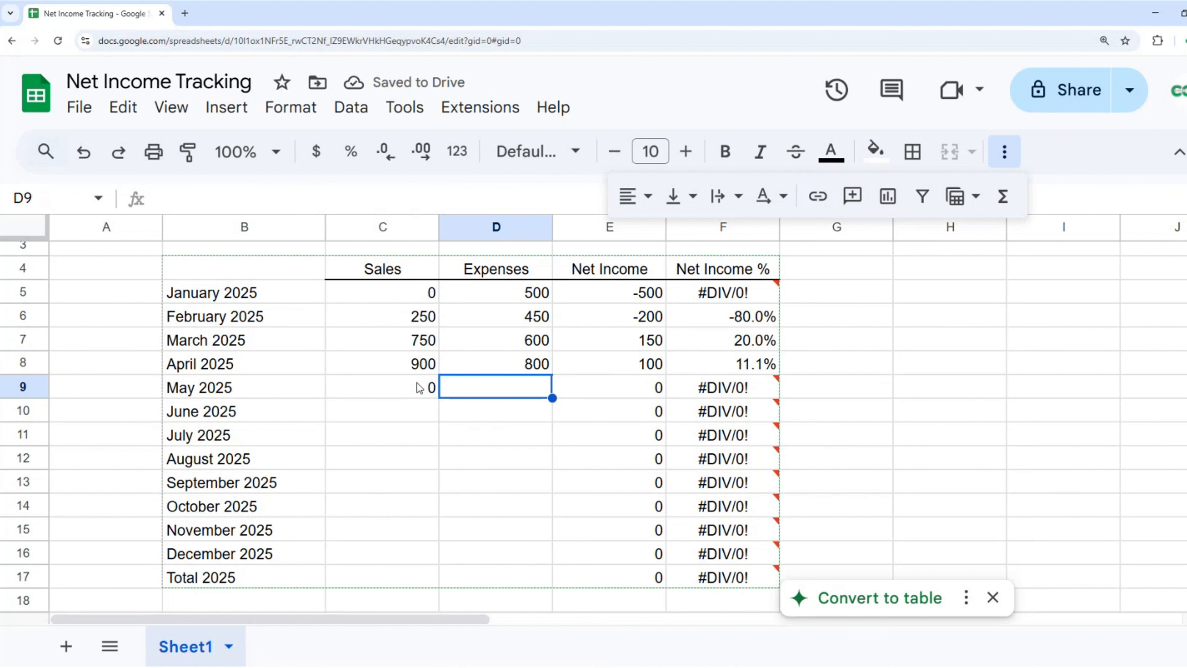
pyautogui.write('400')
pyautogui.press('Tab')
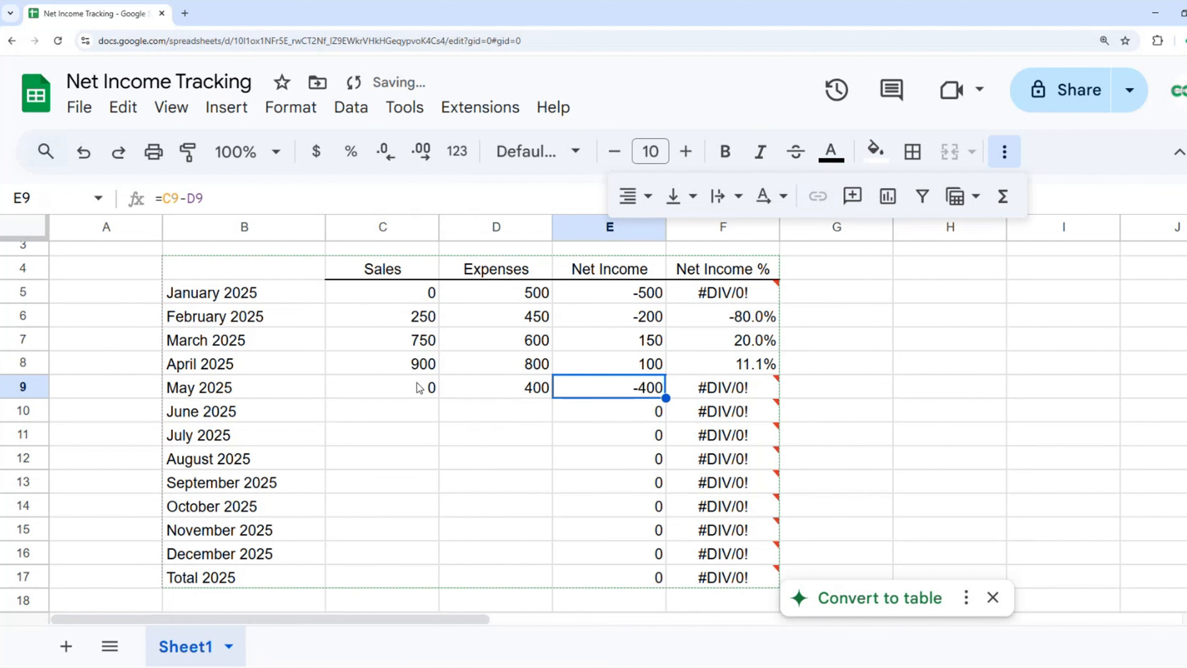
pyautogui.press('Tab')
pyautogui.click(419, 388)
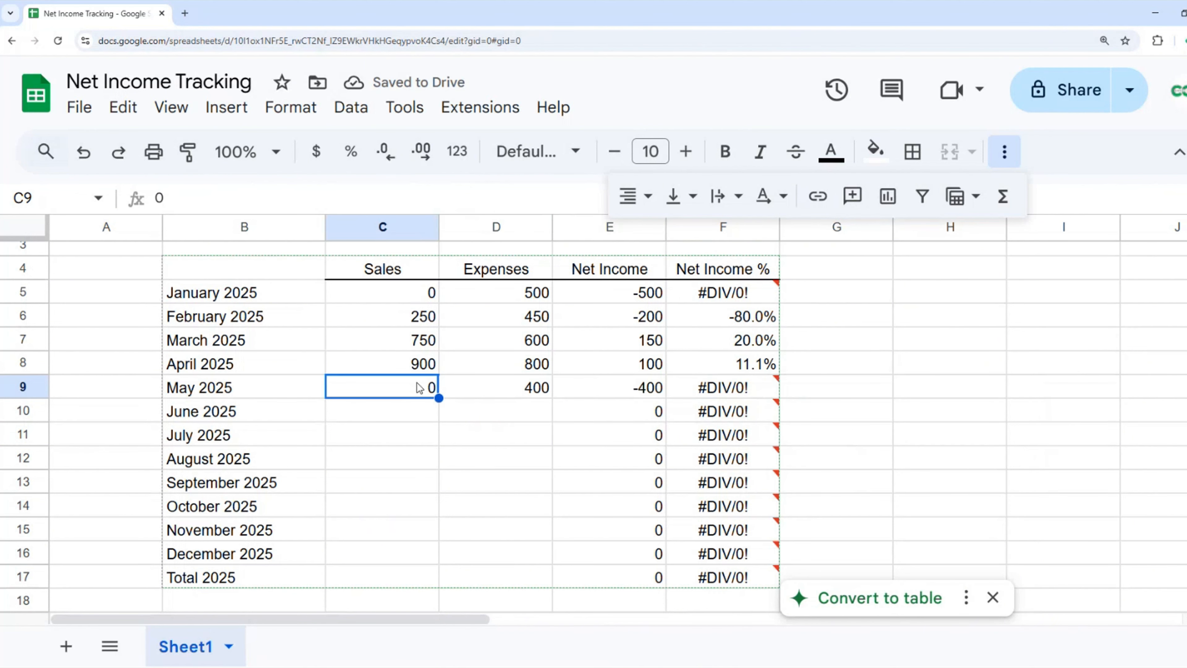
pyautogui.press('Down')
# Step: Wrap January's net income percentage formula in F5 with IFERROR, making it =iferror(E5/C5,"sales are 0")
pyautogui.moveTo(674, 387)
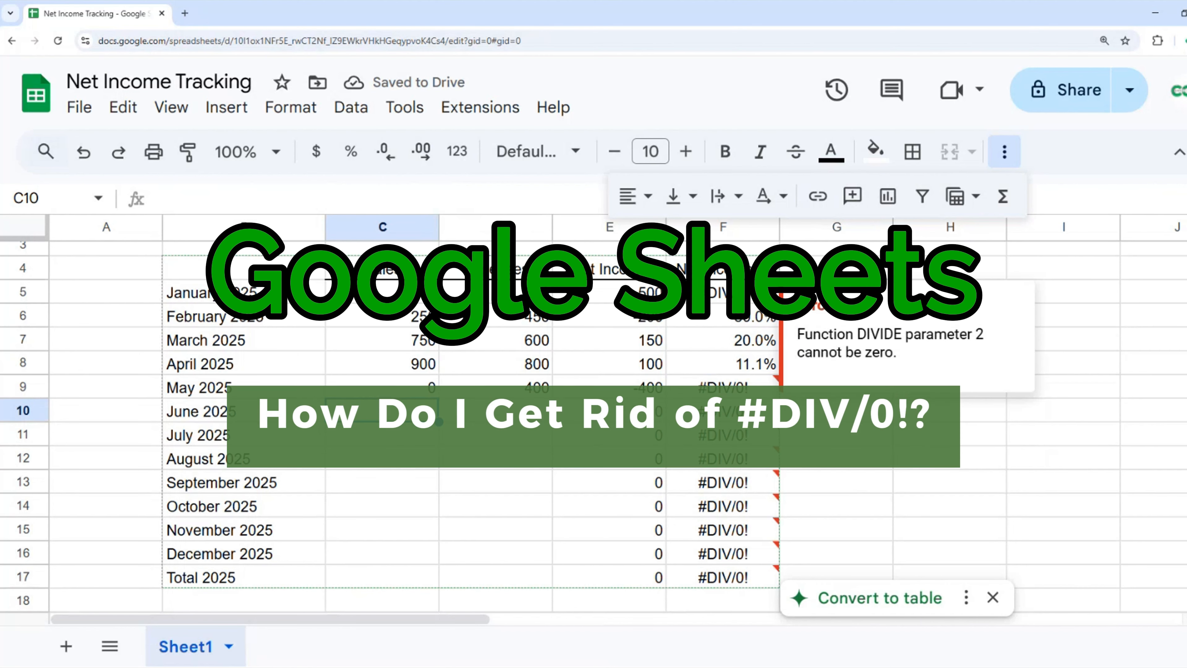
pyautogui.click(722, 292)
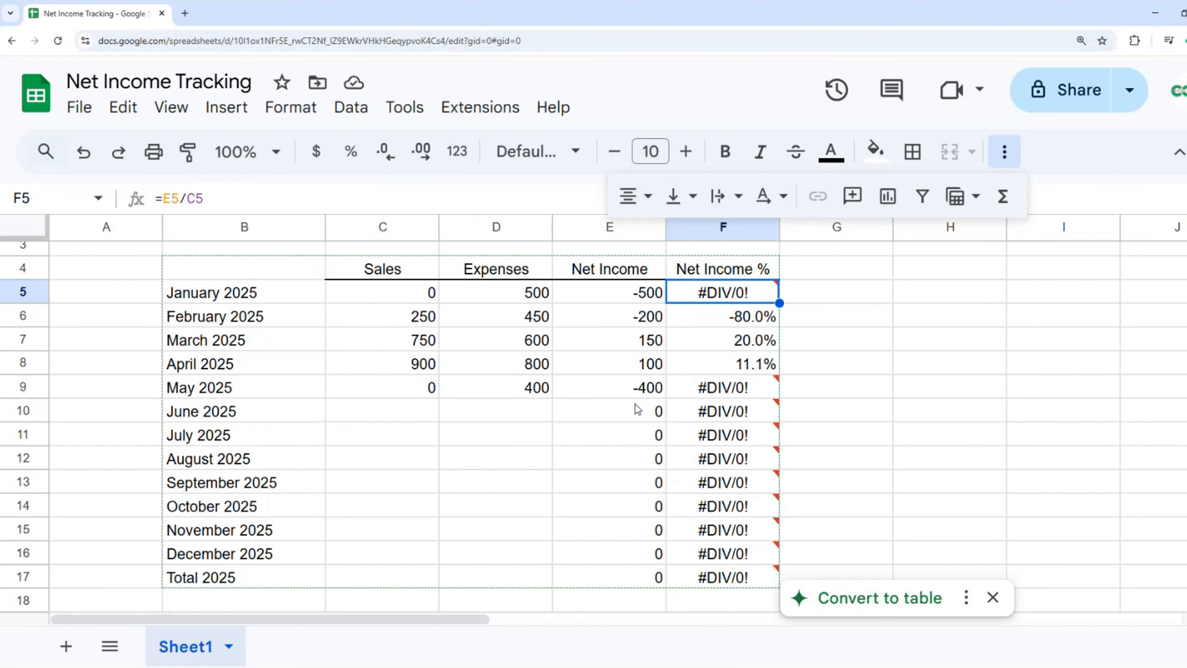
pyautogui.doubleClick(679, 291)
pyautogui.write('if')
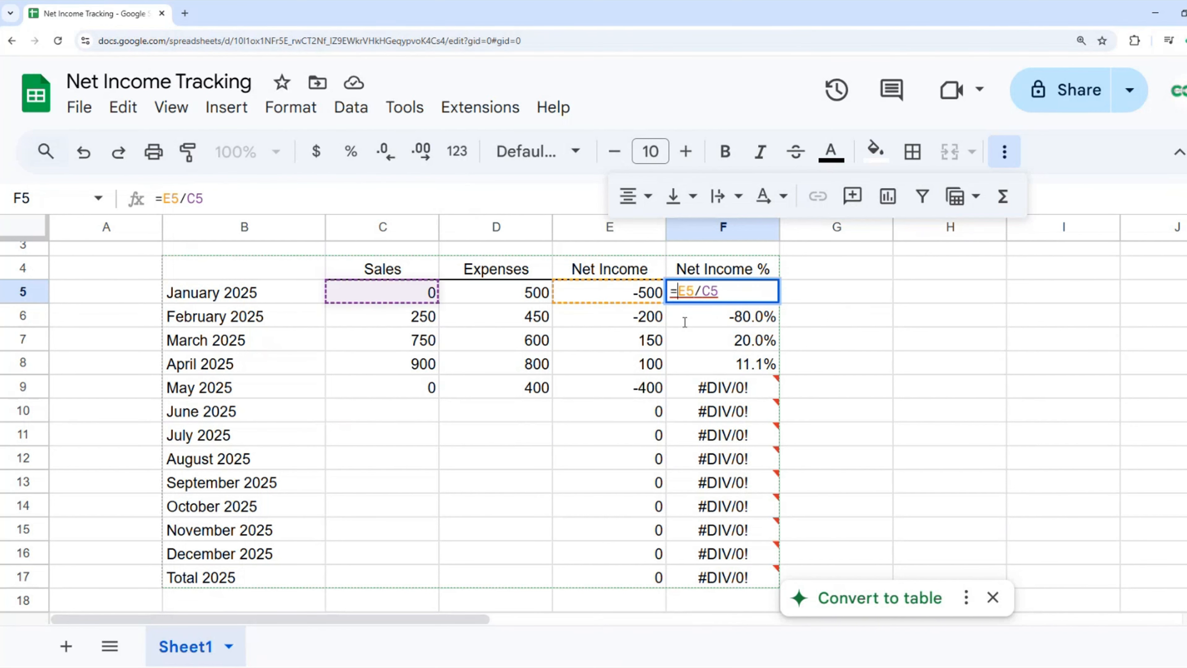
pyautogui.write('error')
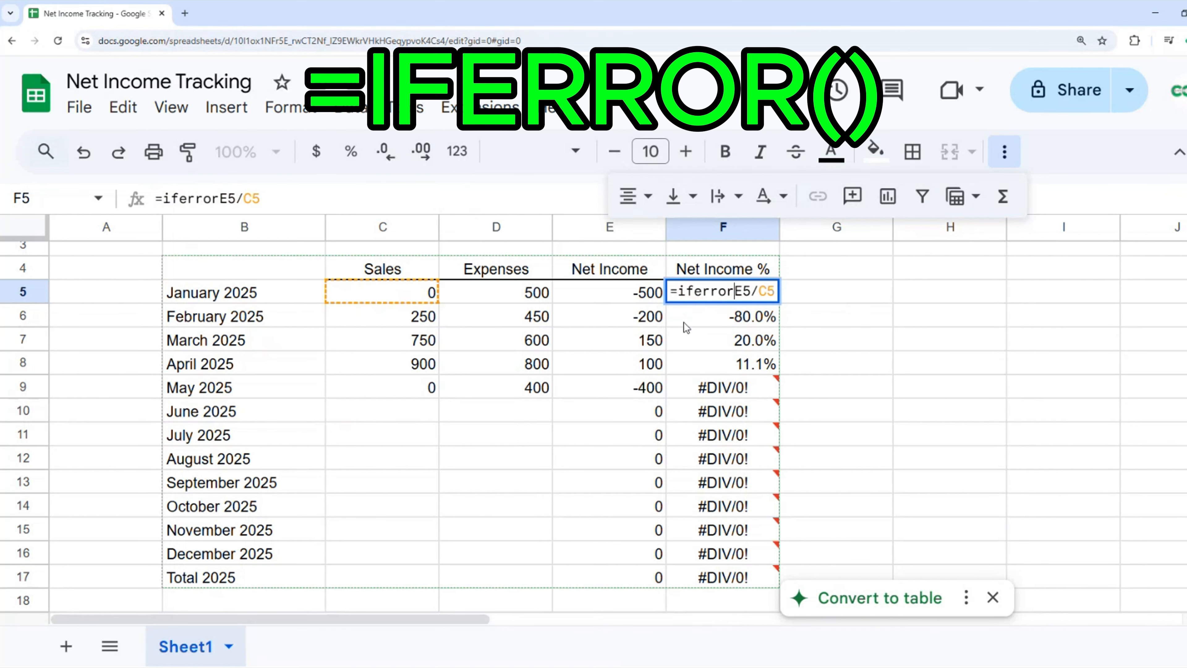
pyautogui.write('(')
pyautogui.press('End')
pyautogui.write(', ')
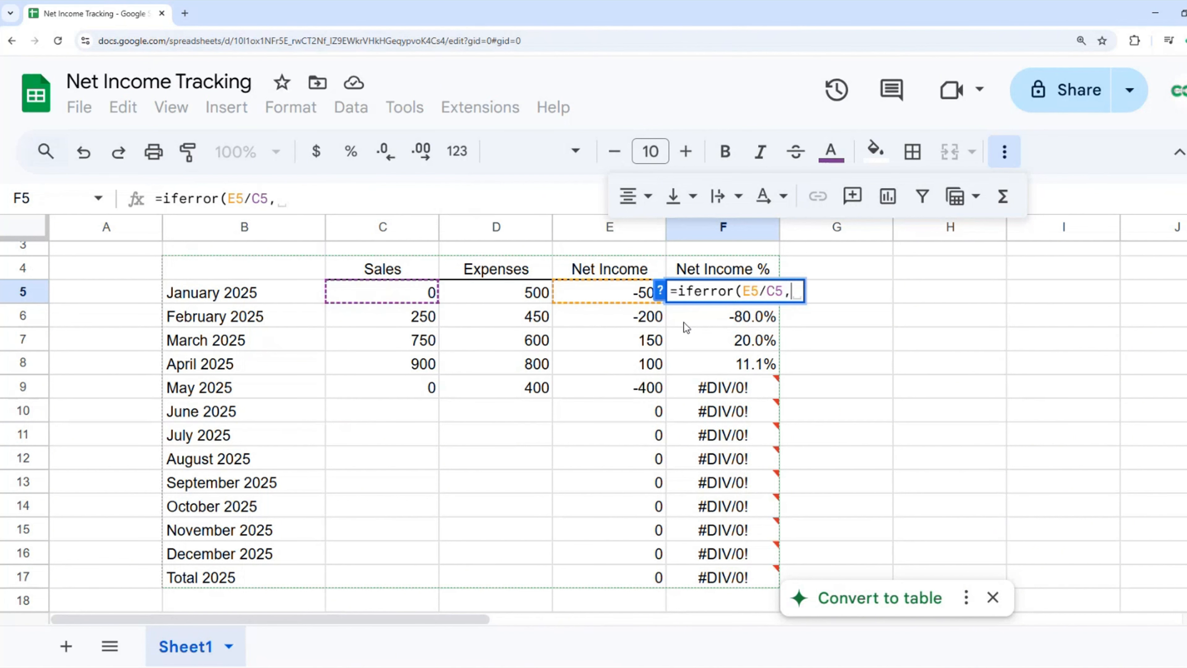
pyautogui.write('"sales')
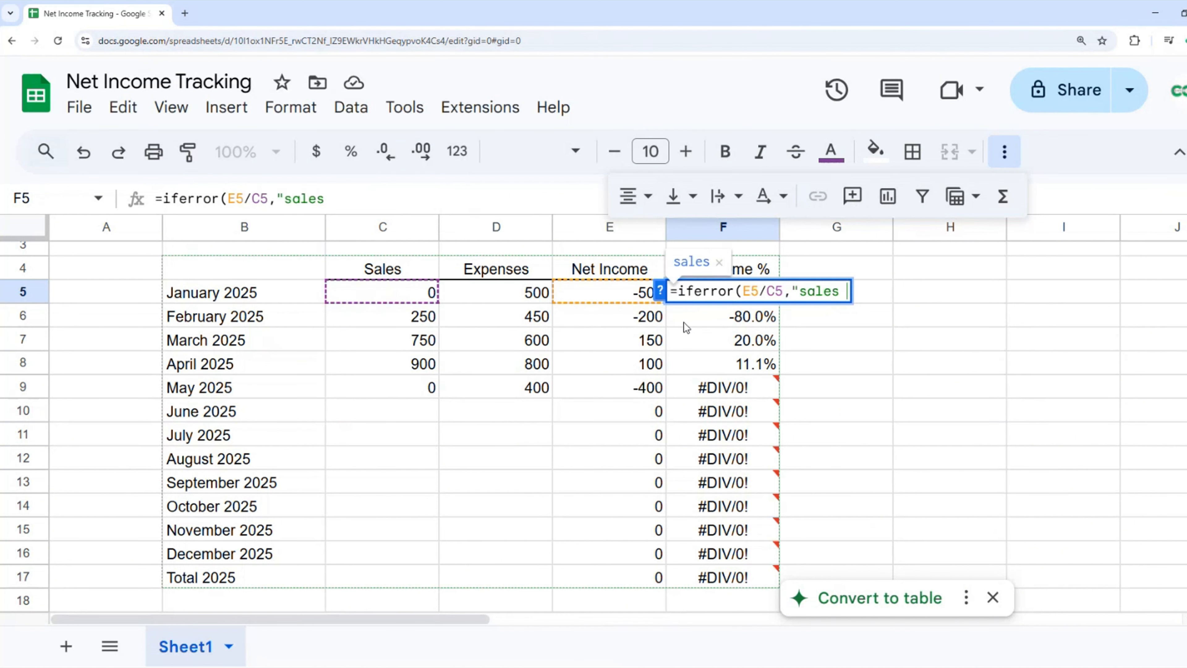
pyautogui.write(' are 0')
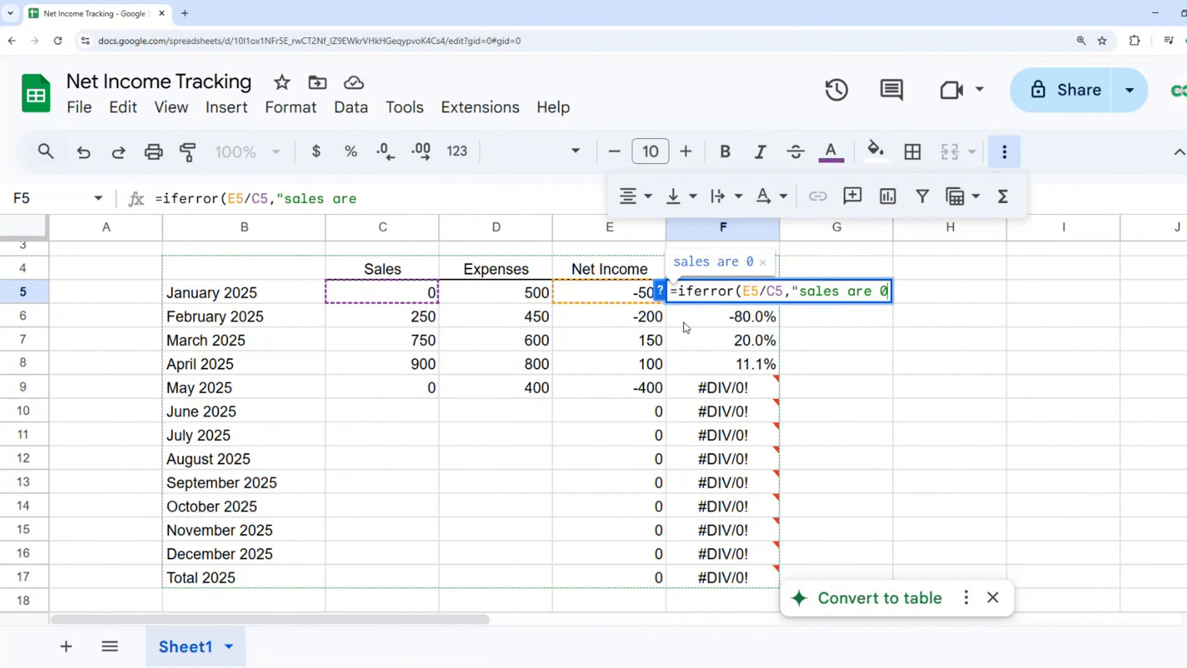
pyautogui.write('")')
pyautogui.press('Return')
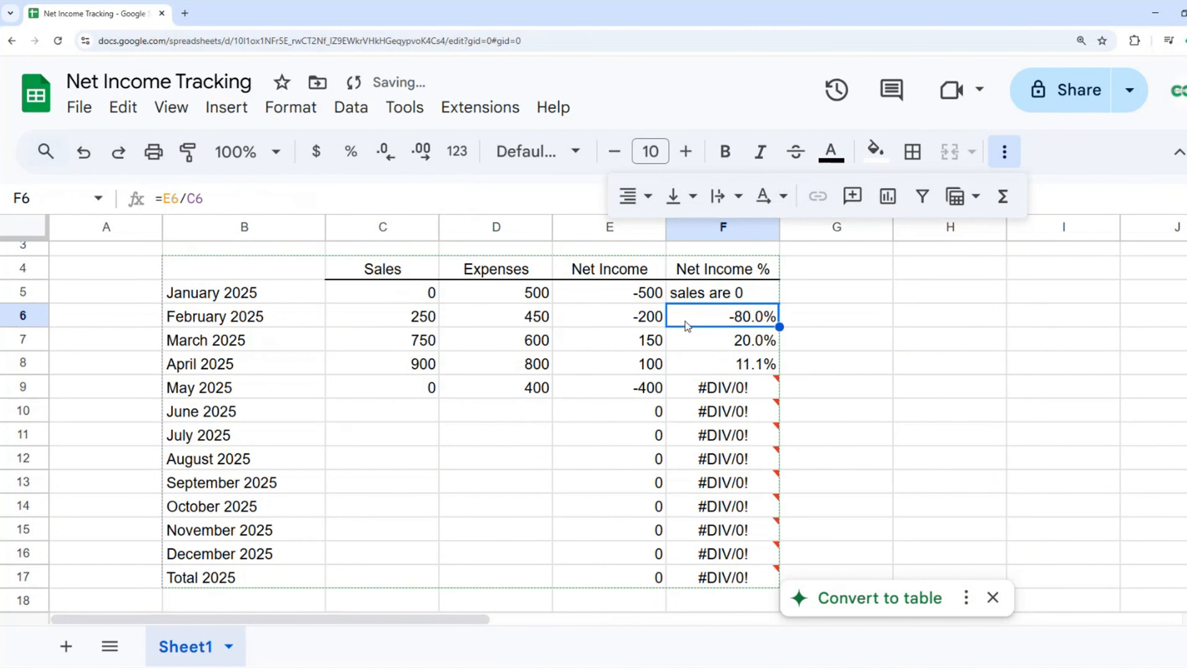
# Step: Copy the IFERROR formula from F5 into each of the February to May cells, F6:F9
pyautogui.click(709, 298)
pyautogui.hotkey('ctrl', 'c')
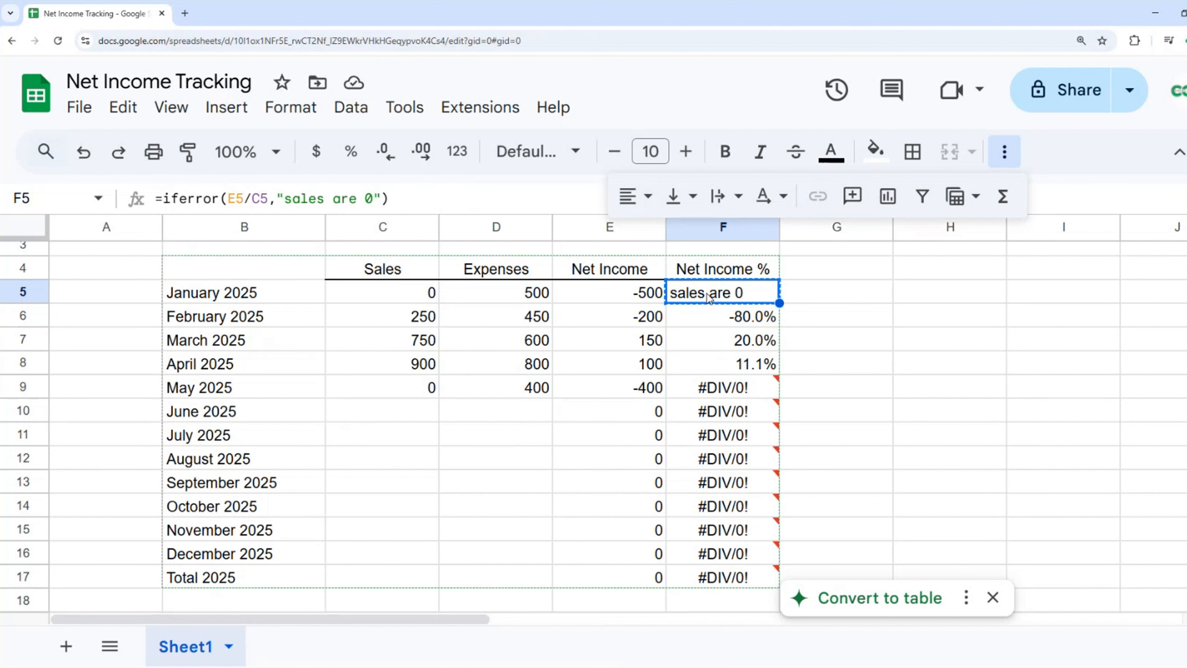
pyautogui.press('Down')
pyautogui.hotkey('ctrl', 'v')
pyautogui.press('Down')
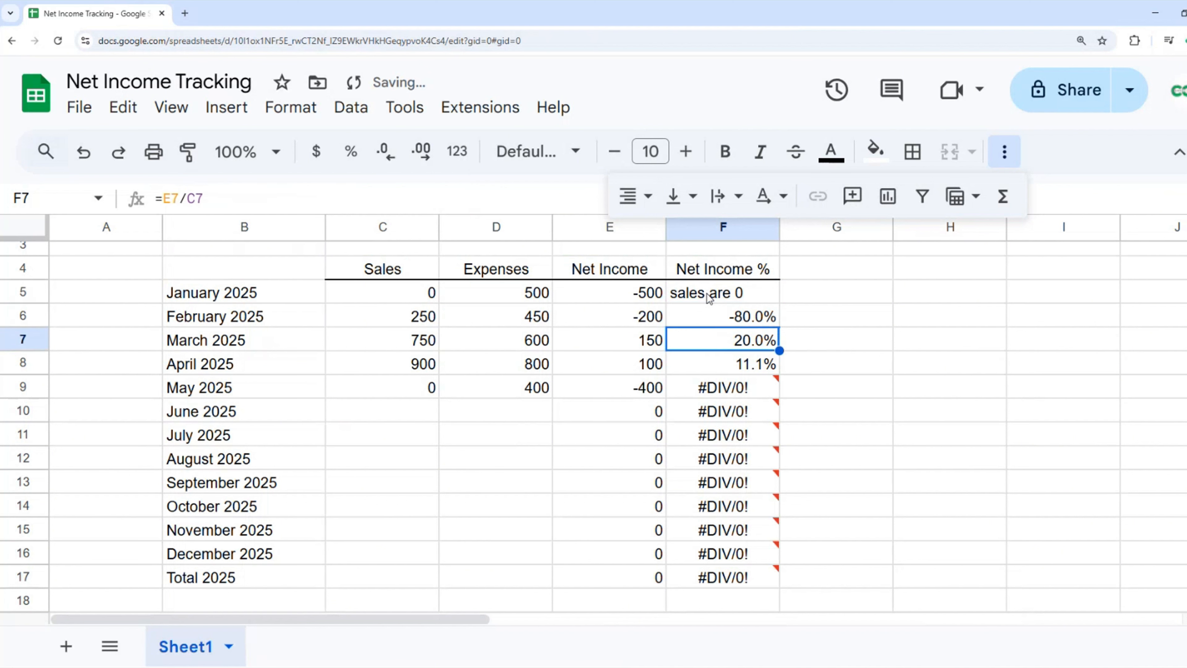
pyautogui.hotkey('ctrl', 'v')
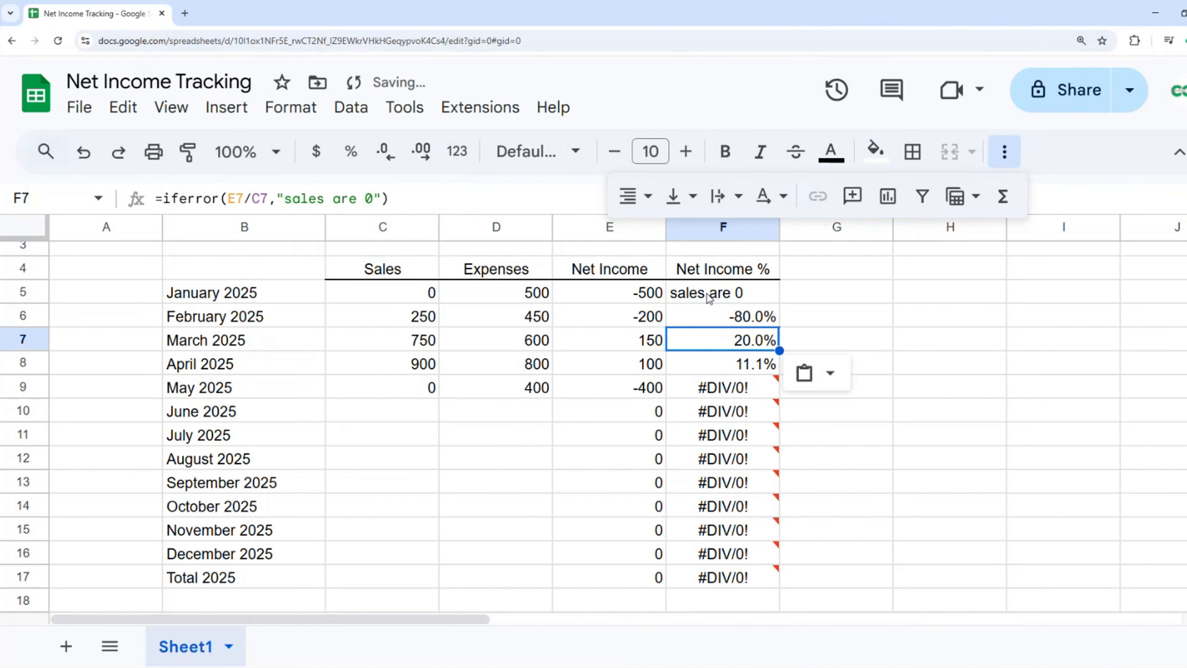
pyautogui.press('Down')
pyautogui.hotkey('ctrl', 'v')
pyautogui.press('Down')
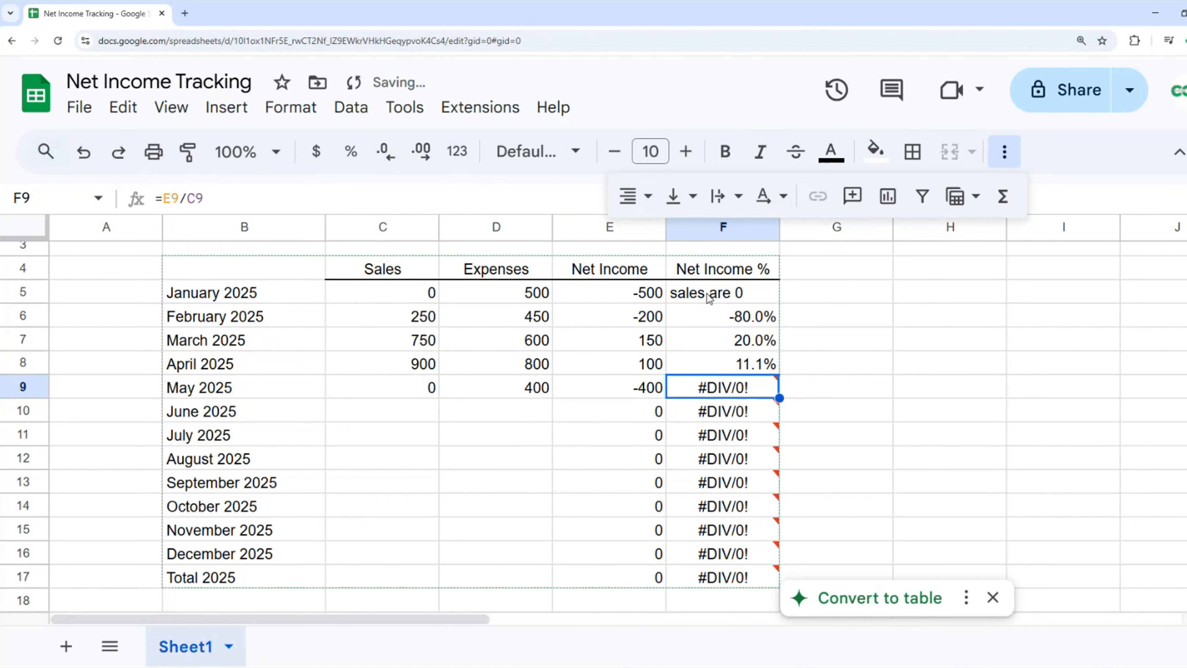
pyautogui.hotkey('ctrl', 'v')
# Step: Check the IFERROR results in F5:F9 and narrow column F to fit the Net Income % heading
pyautogui.click(708, 295)
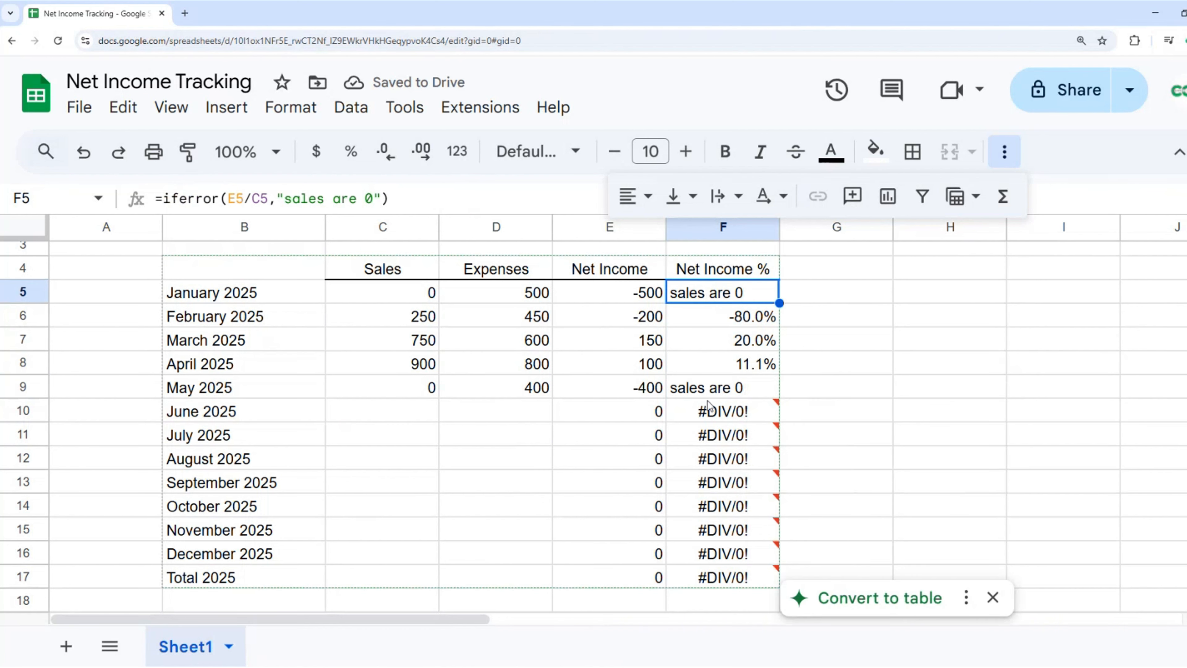
pyautogui.keyDown('shift'); pyautogui.click(709, 393); pyautogui.keyUp('shift')
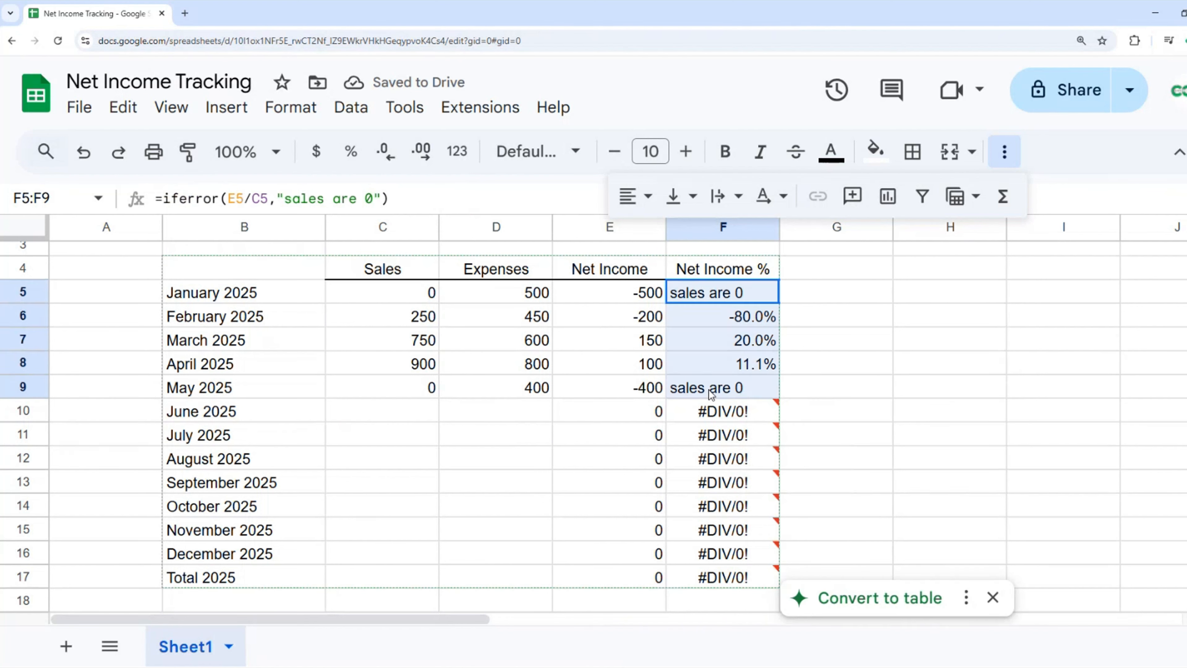
pyautogui.click(713, 293)
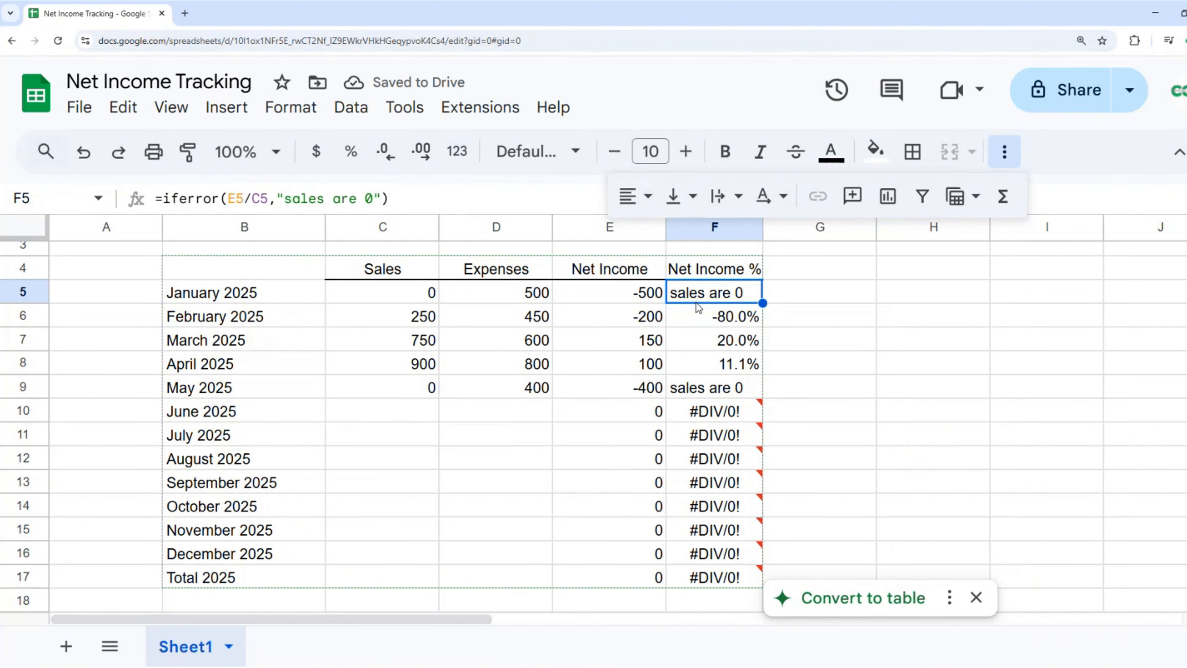
# Step: Copy May's IFERROR formula from F9 down to F10:F17, covering June through the 2025 total
pyautogui.moveTo(699, 412)
pyautogui.click(728, 392)
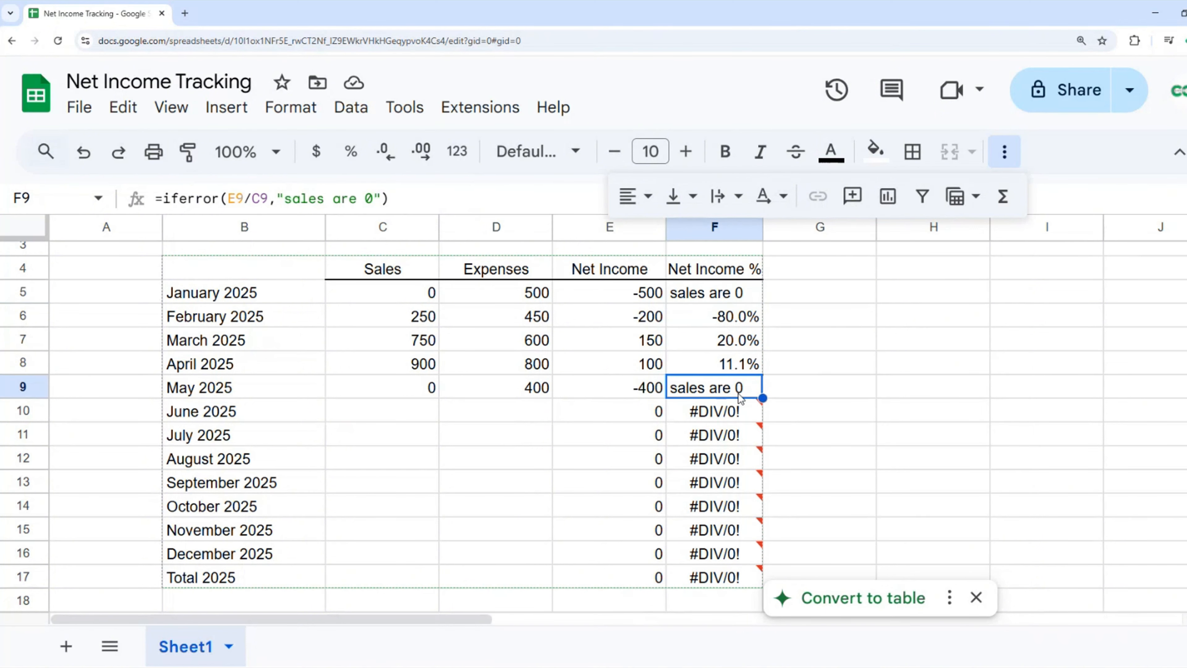
pyautogui.hotkey('ctrl', 'c')
pyautogui.press('Down')
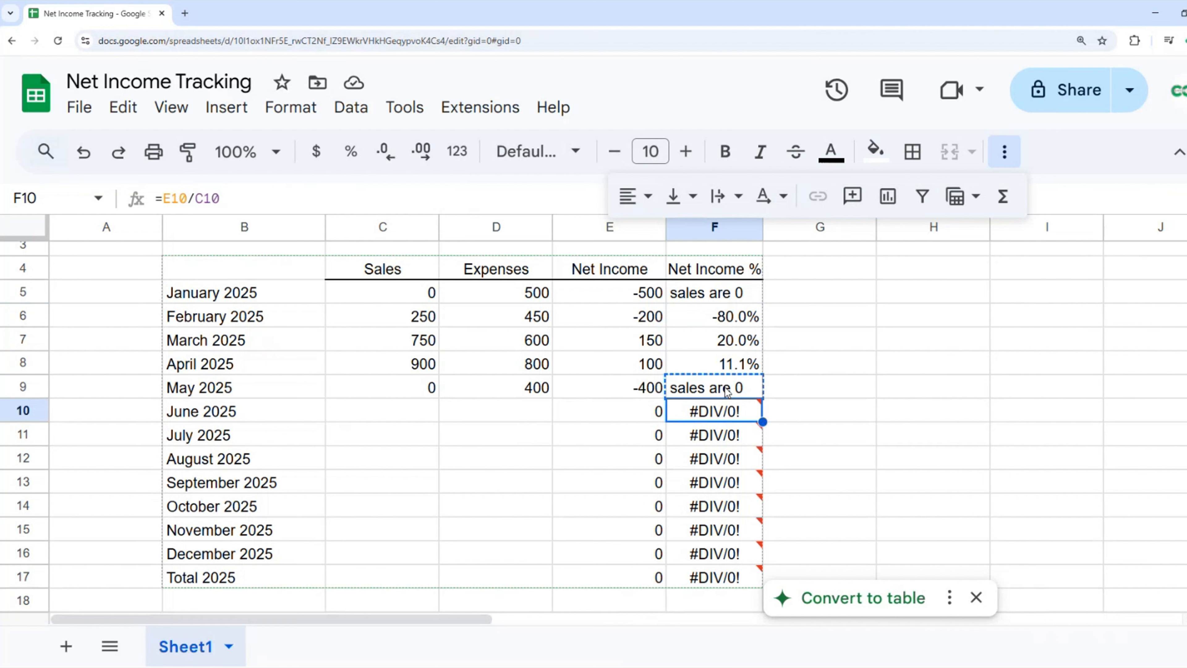
pyautogui.hotkey('shift', 'Down')
pyautogui.hotkey('shift', 'Down')
pyautogui.hotkey('shift', 'Down')
pyautogui.hotkey('shift', 'Down')
pyautogui.hotkey('shift', 'Down')
pyautogui.hotkey('shift', 'Down')
pyautogui.hotkey('shift', 'Down')
pyautogui.hotkey('shift', 'Down')
pyautogui.hotkey('shift', 'Down')
pyautogui.hotkey('shift', 'Down')
pyautogui.hotkey('shift', 'Up')
pyautogui.hotkey('shift', 'Up')
pyautogui.hotkey('shift', 'Up')
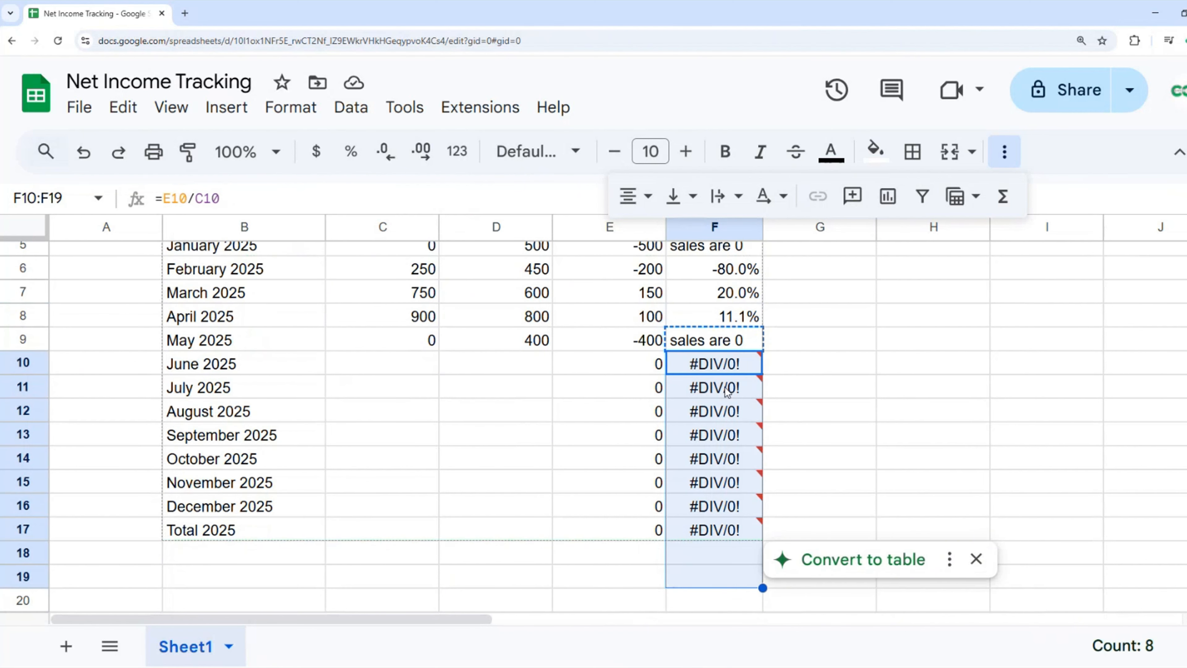
pyautogui.hotkey('ctrl', 'v')
# Step: Enter June 2025 sales of 600 in C10 and expenses of 200 in D10
pyautogui.click(394, 362)
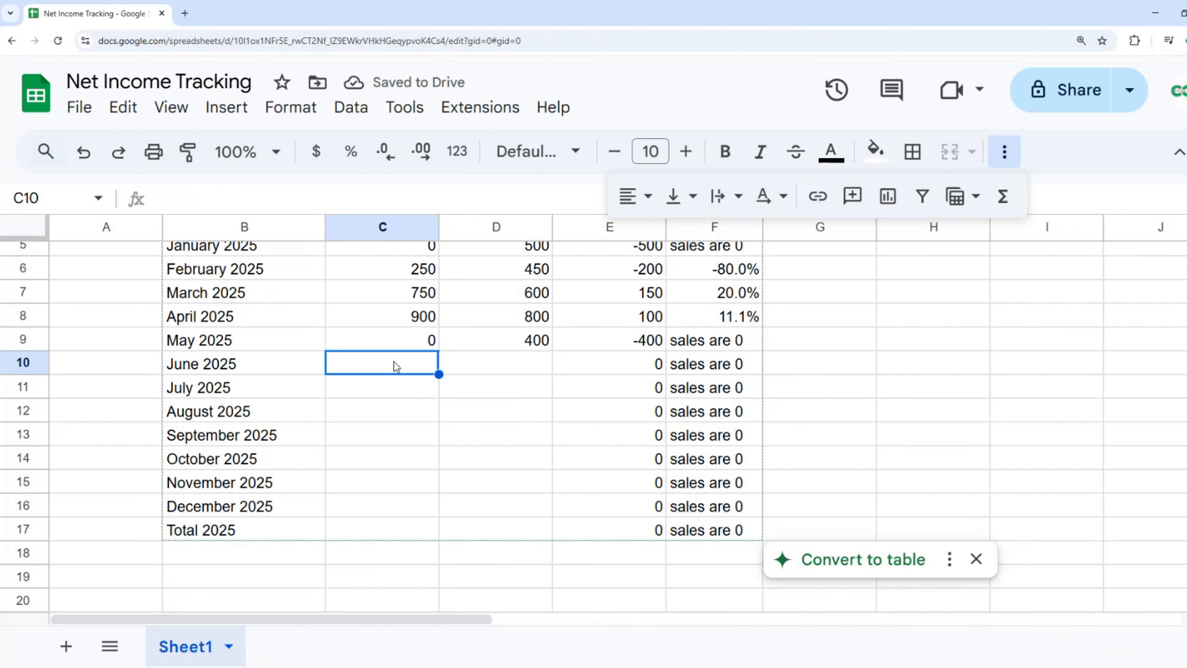
pyautogui.write('600')
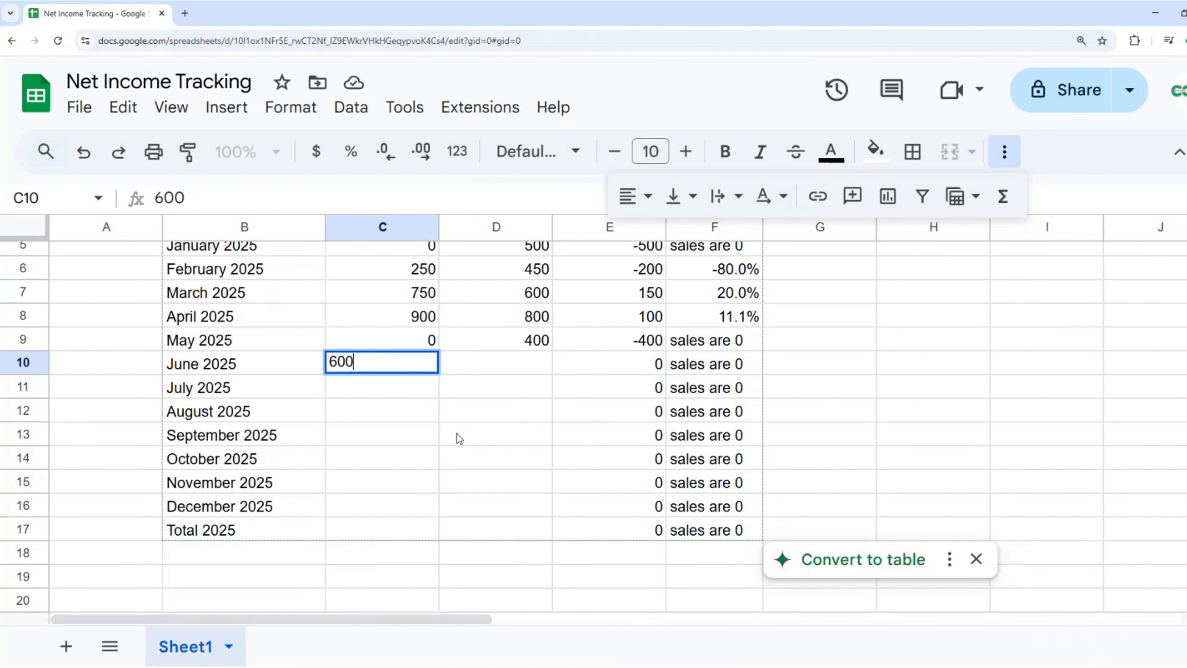
pyautogui.press('Tab')
pyautogui.write('200')
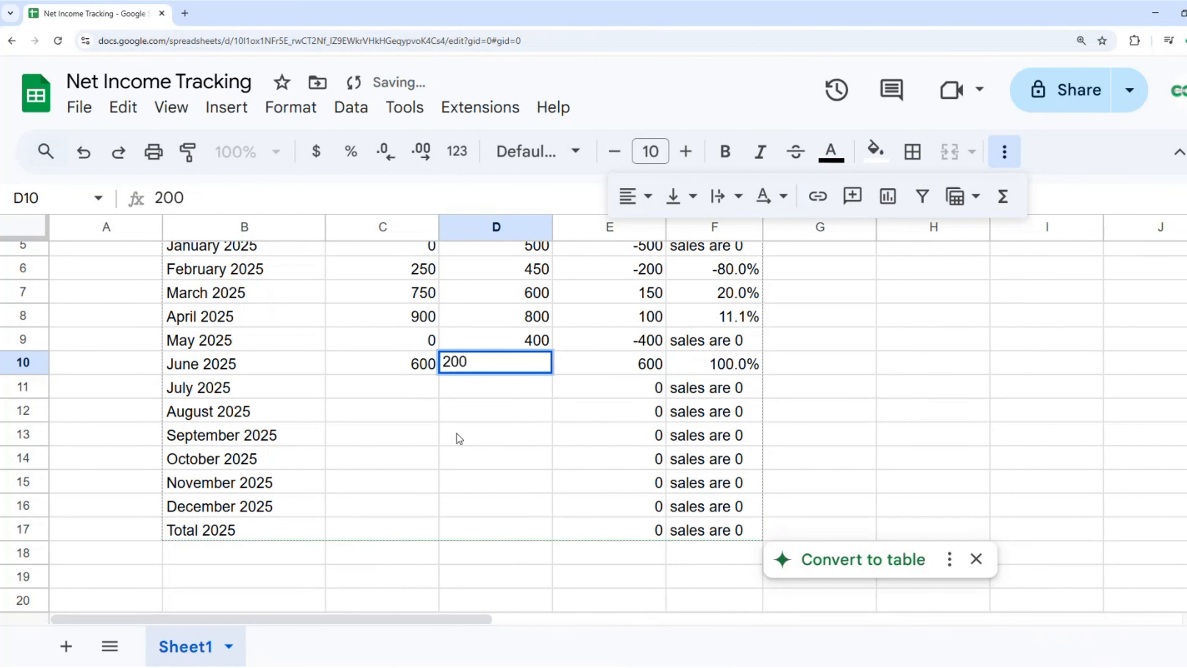
pyautogui.press('Return')
# Step: Enter July 2025 sales of 0 in C11 and expenses of 300 in D11
pyautogui.press('Left')
pyautogui.write('0')
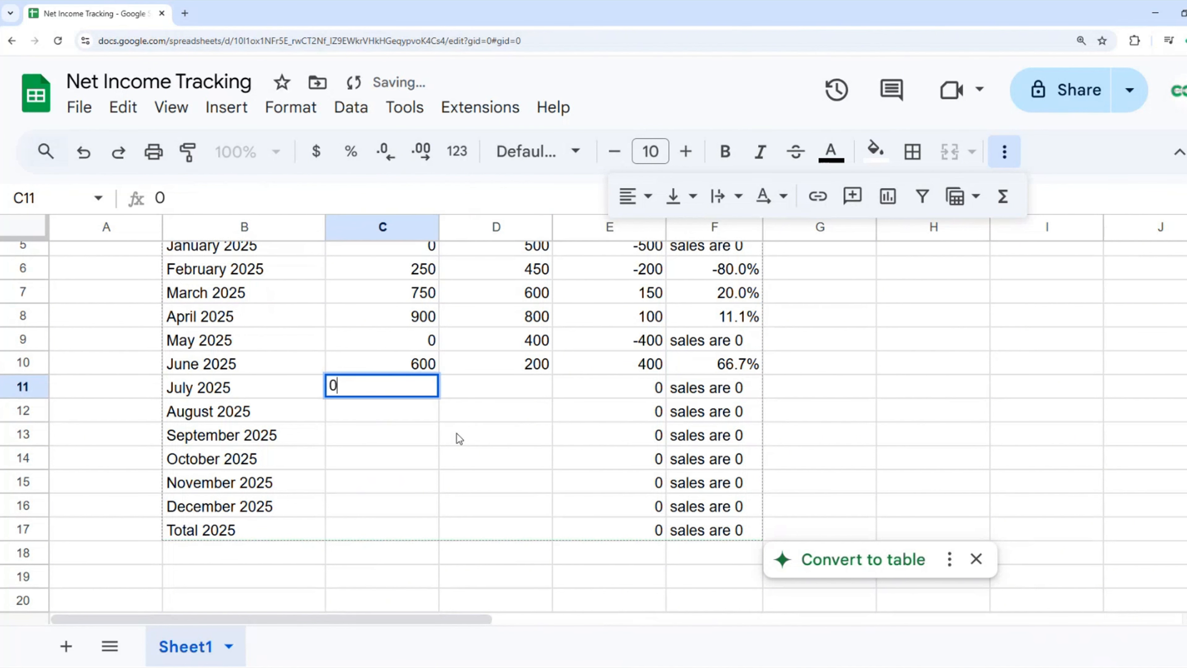
pyautogui.press('Tab')
pyautogui.write('300')
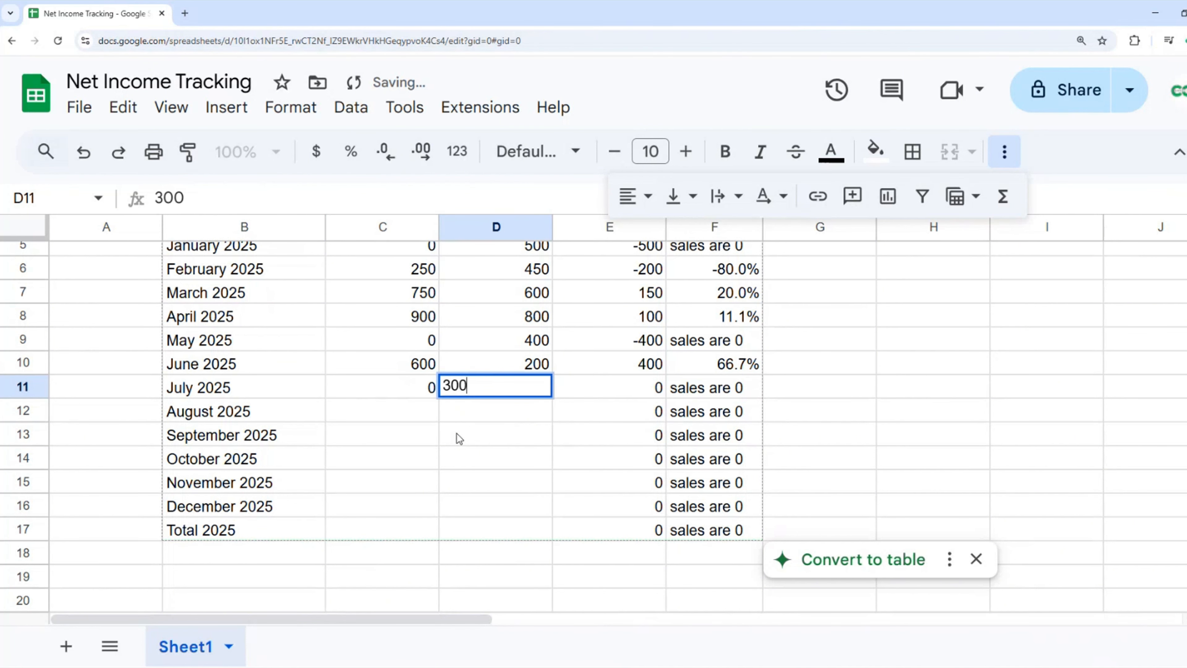
pyautogui.press('Return')
# Step: Enter August 2025 sales of 1100 in C12 and expenses of 800 in D12
pyautogui.write('1100')
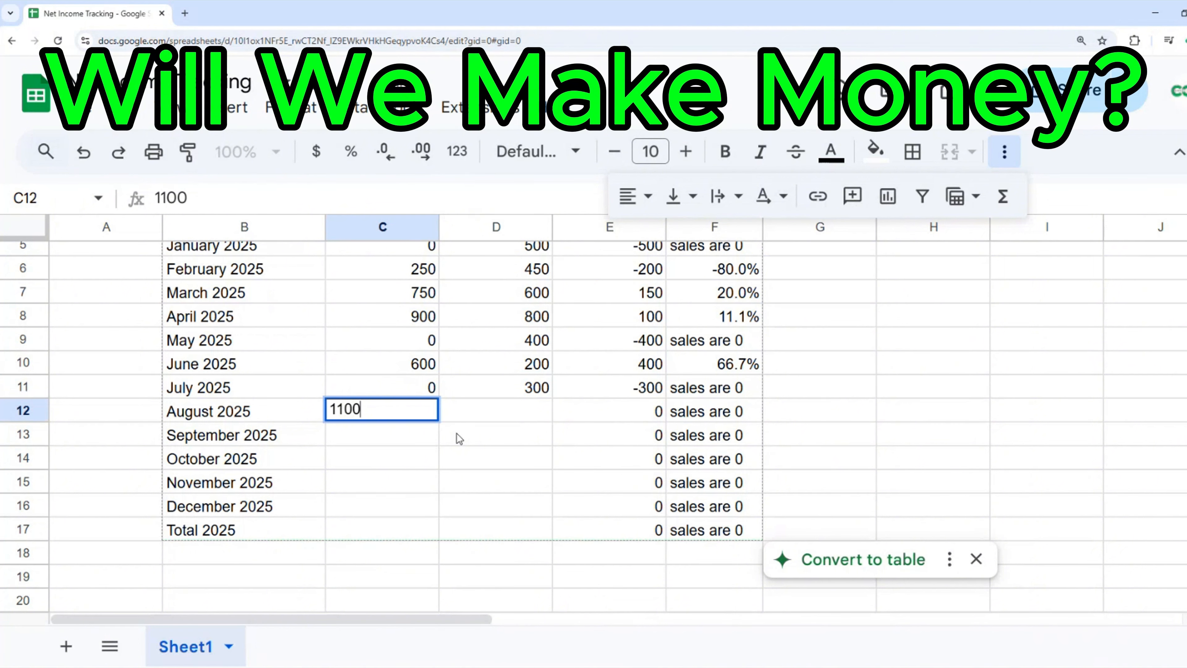
pyautogui.press('Tab')
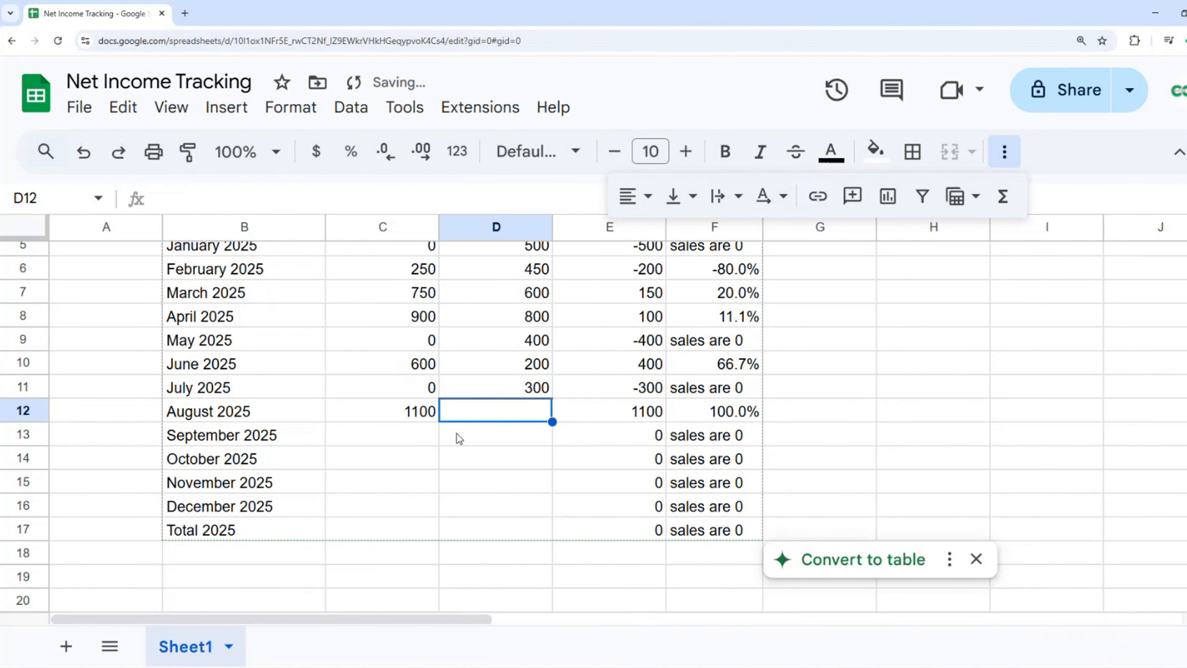
pyautogui.write('800')
pyautogui.press('Return')
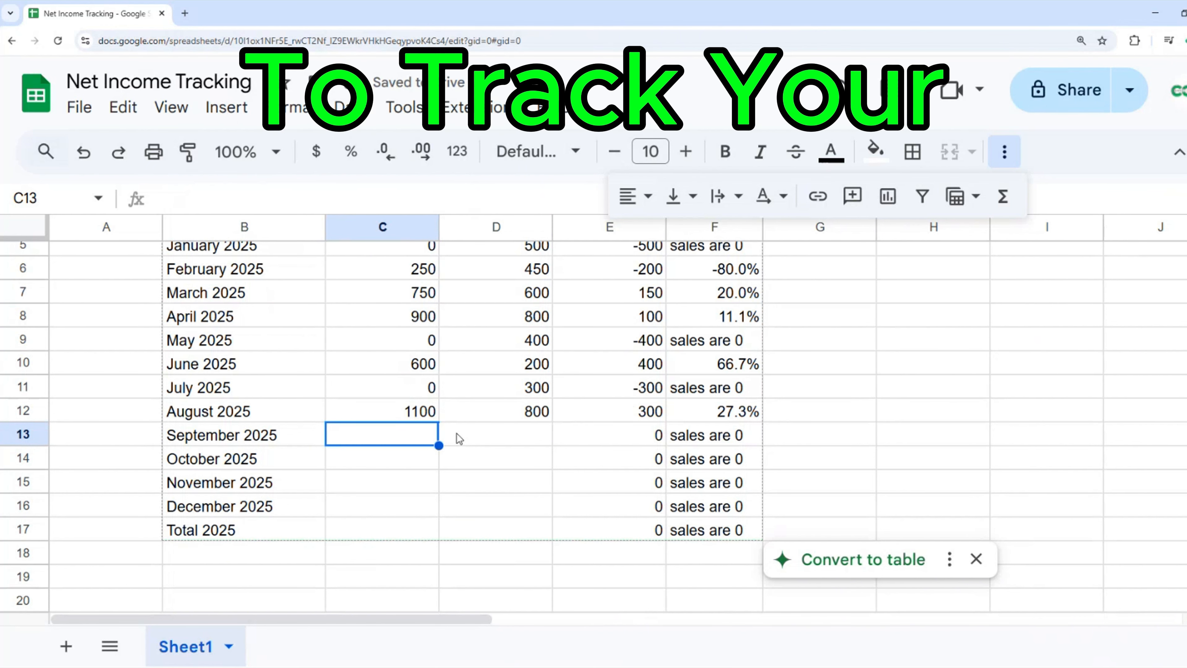
# Step: Enter September 2025 sales of 400 in C13 and expenses of 275 in D13
pyautogui.write('400')
pyautogui.press('Tab')
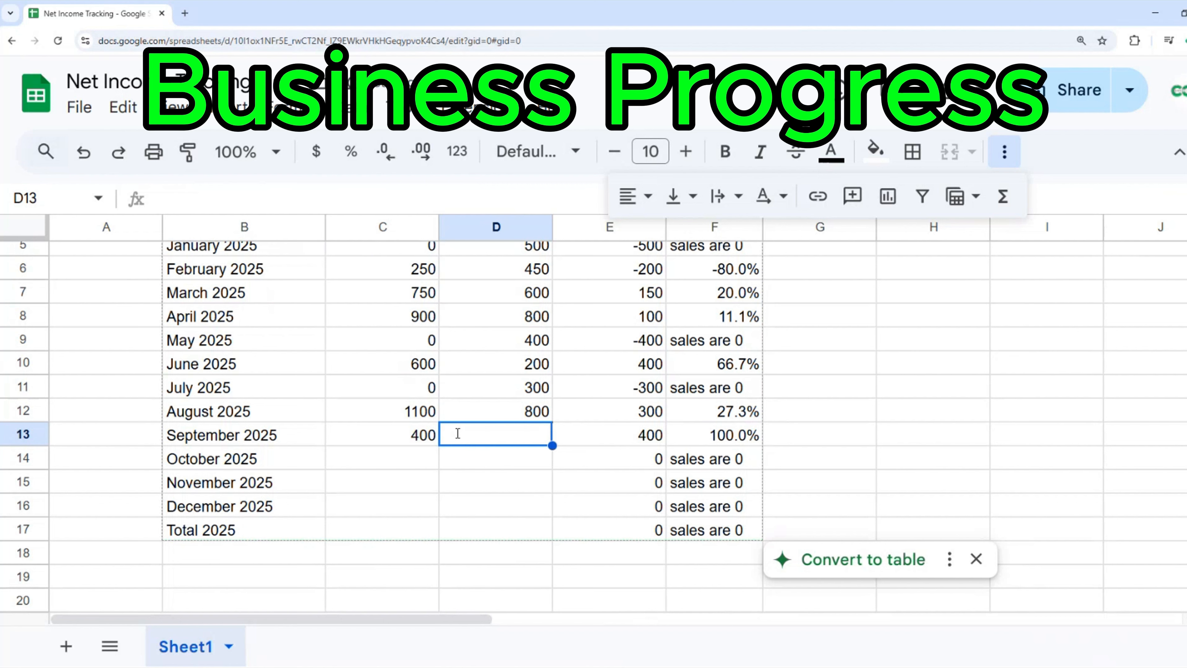
pyautogui.write('275')
pyautogui.press('Return')
pyautogui.press('Left')
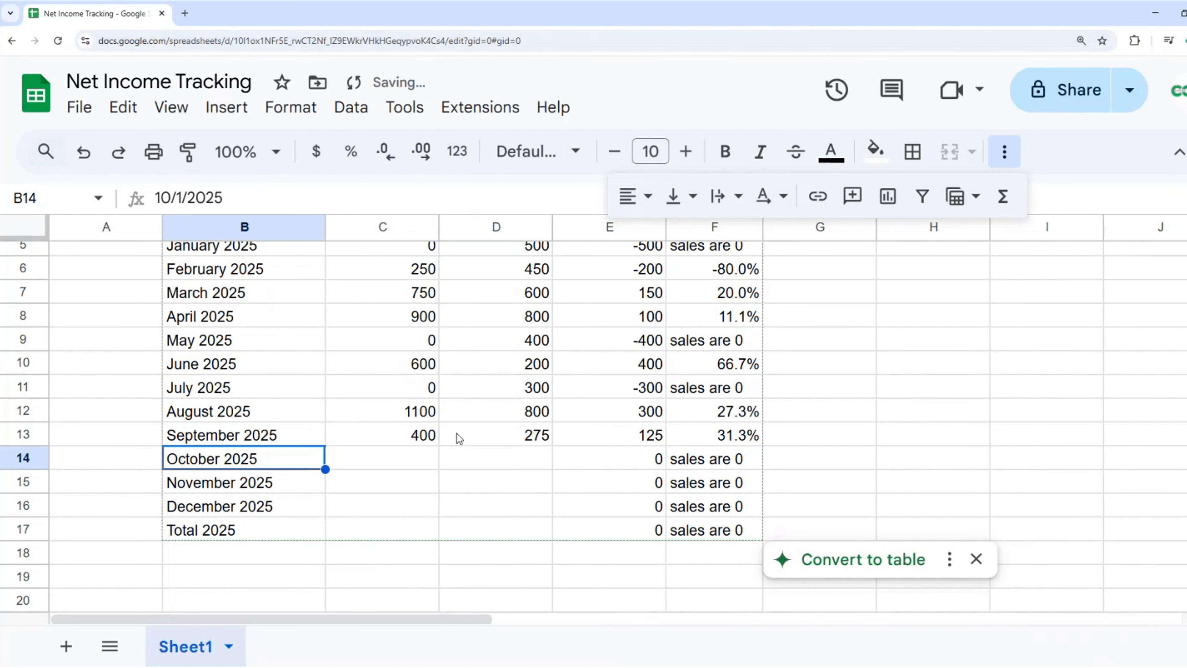
pyautogui.press('Right')
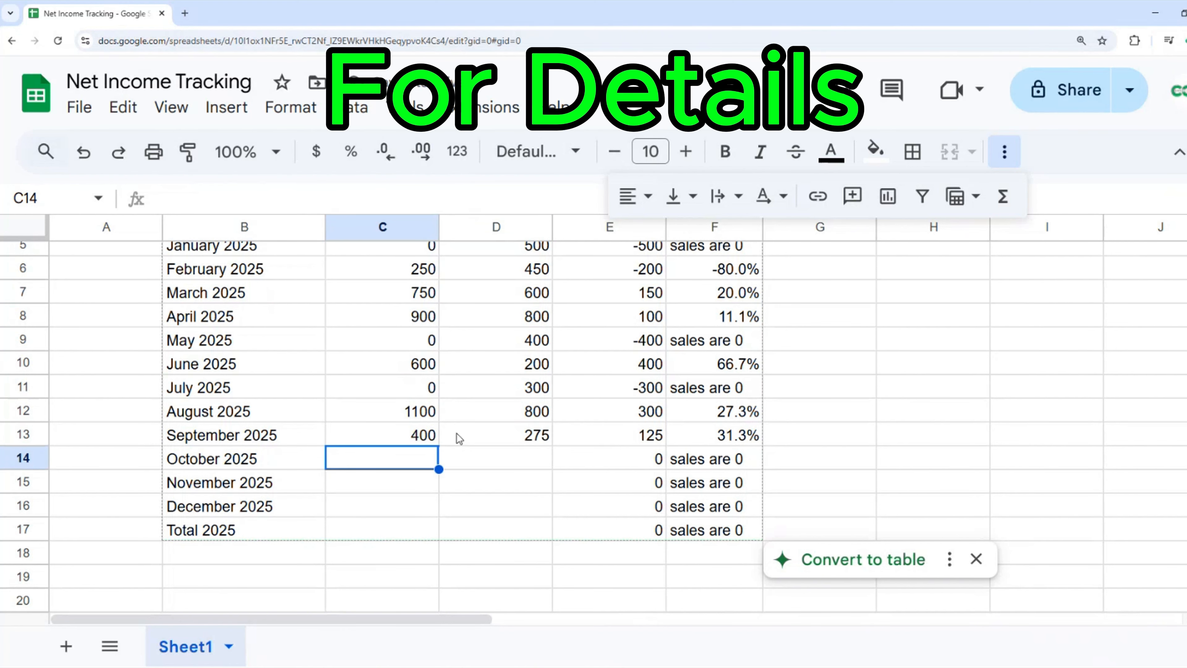
# Step: Enter the October to December 2025 sales of 300, 0 and 250 in C14:C16
pyautogui.write('300')
pyautogui.press('Return')
pyautogui.write('0')
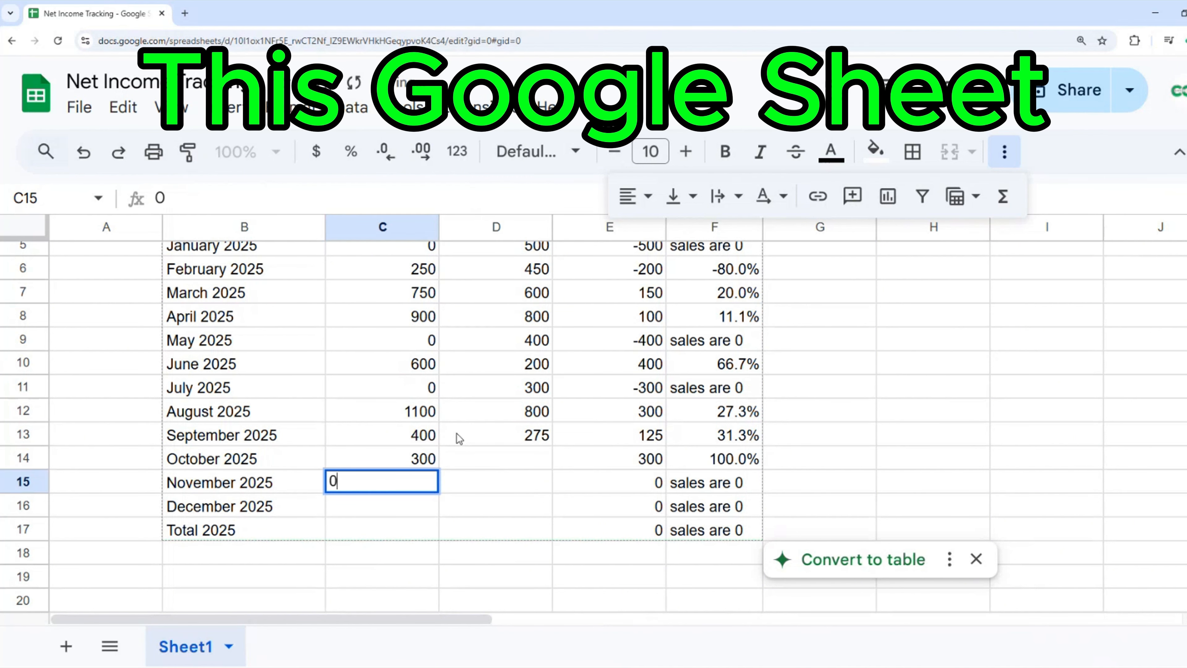
pyautogui.press('Return')
pyautogui.write('250')
pyautogui.press('Tab')
# Step: Enter the October to December 2025 expenses of 400, 300 and 100 in D14:D16
pyautogui.press('Up')
pyautogui.press('Up')
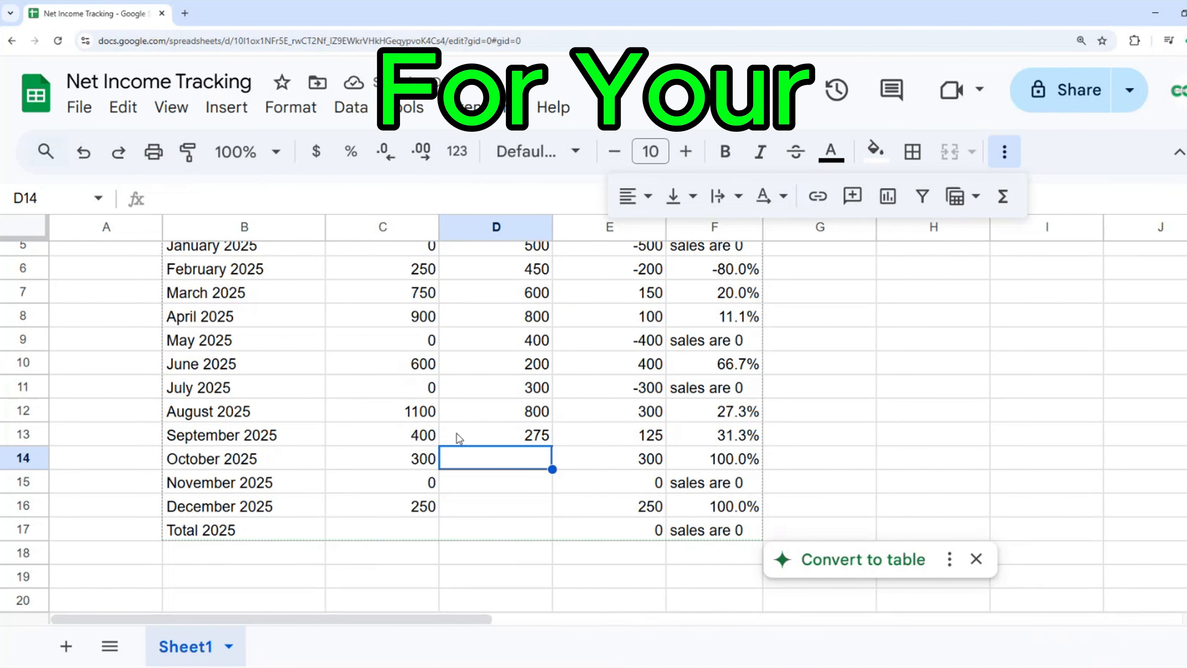
pyautogui.write('400')
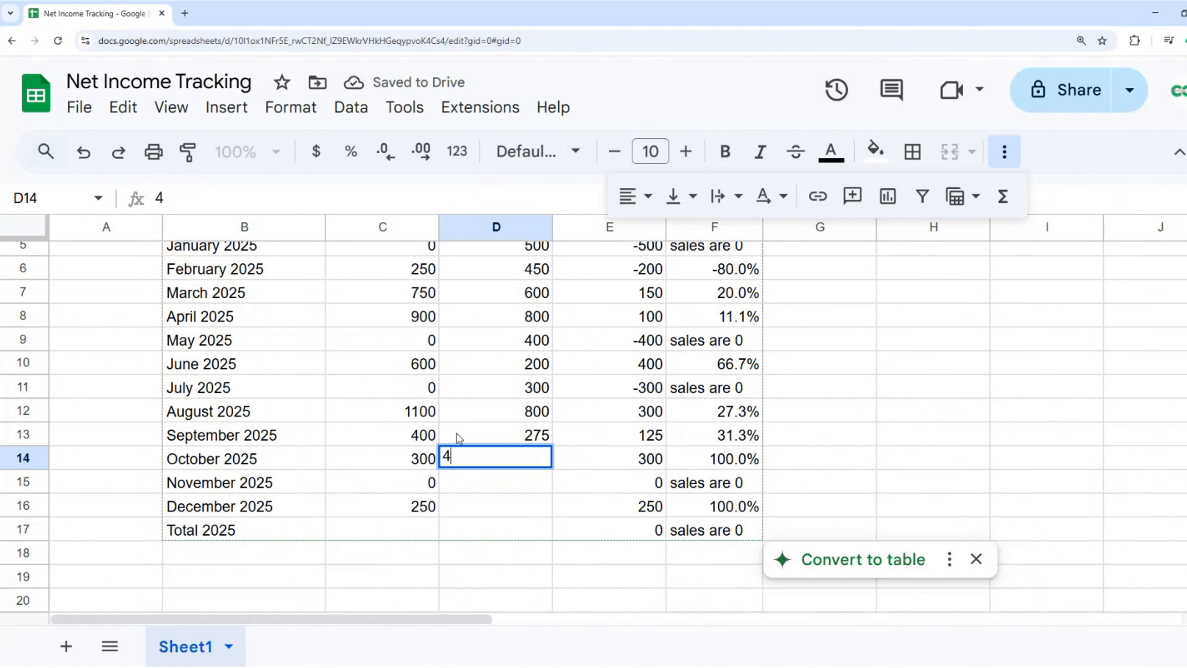
pyautogui.press('Return')
pyautogui.write('300')
pyautogui.press('Return')
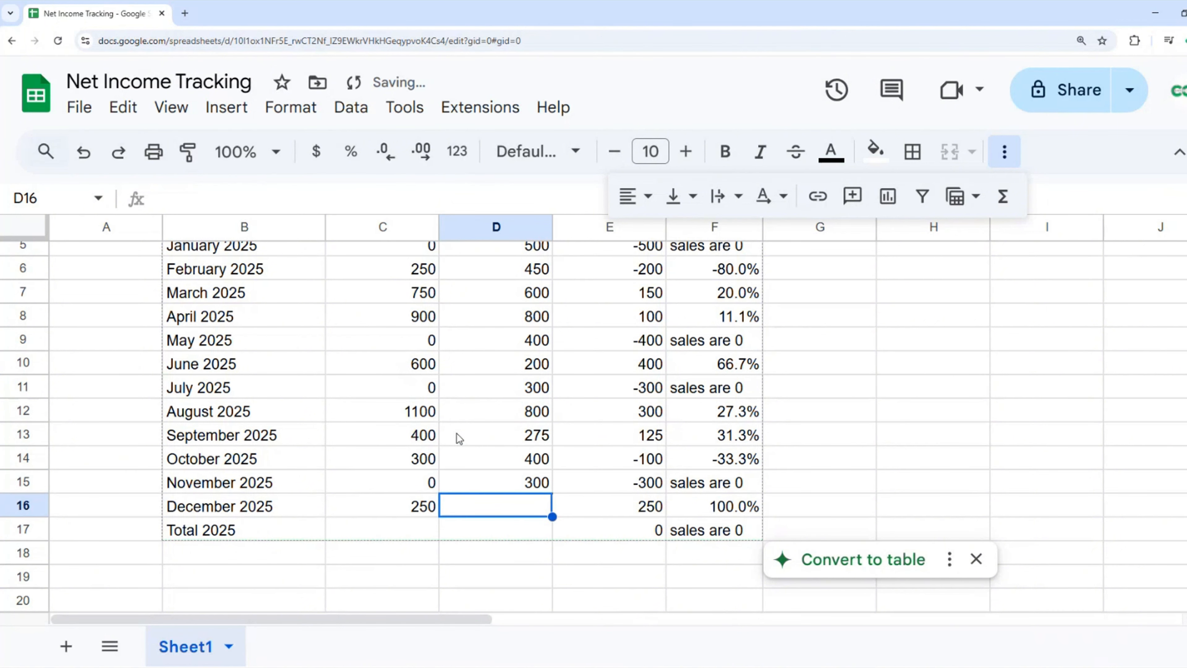
pyautogui.write('100')
pyautogui.press('Return')
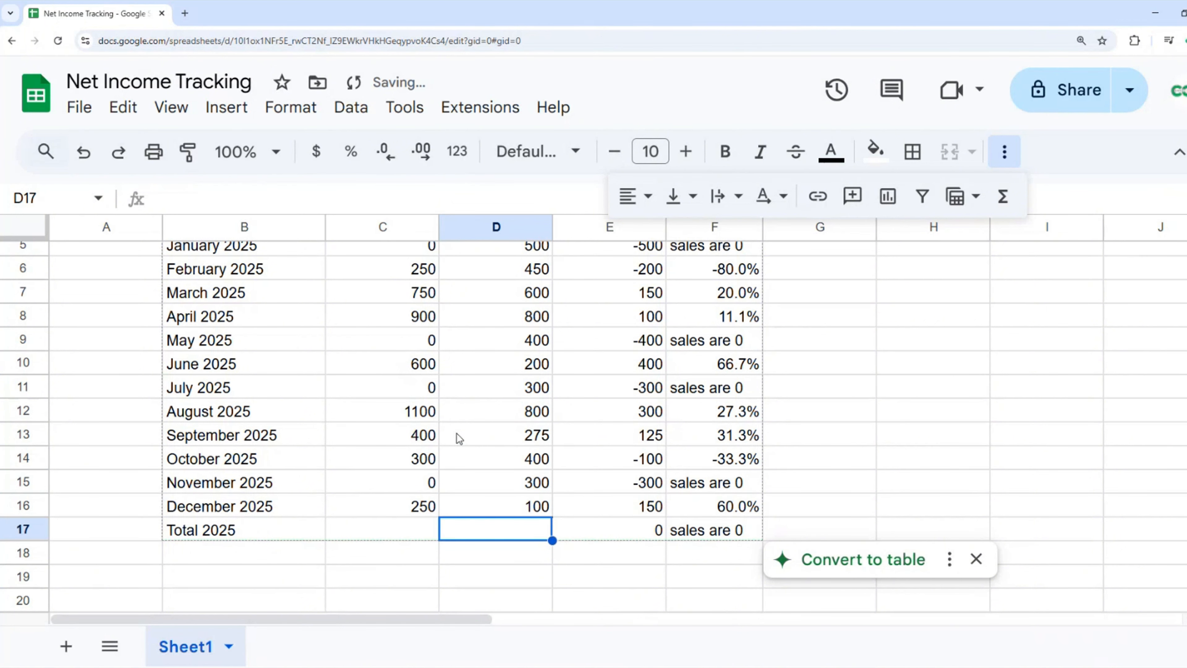
# Step: Total the 2025 sales in C17 with a SUM formula over C5:C16
pyautogui.press('Left')
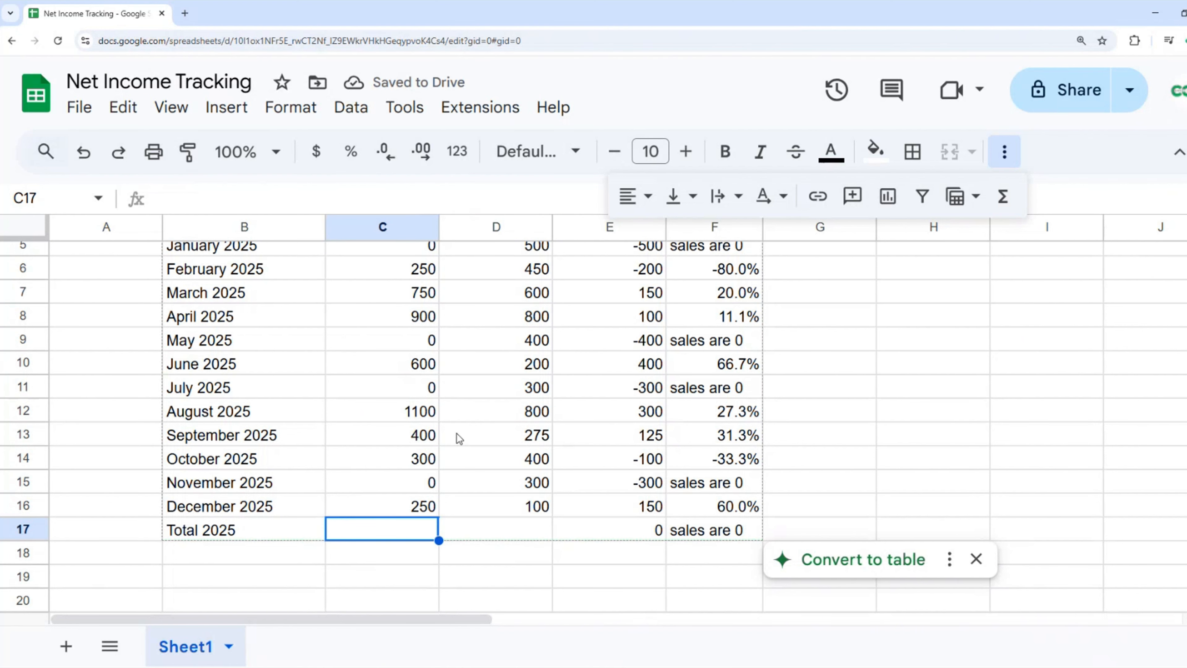
pyautogui.write('=sum(')
pyautogui.press('Up')
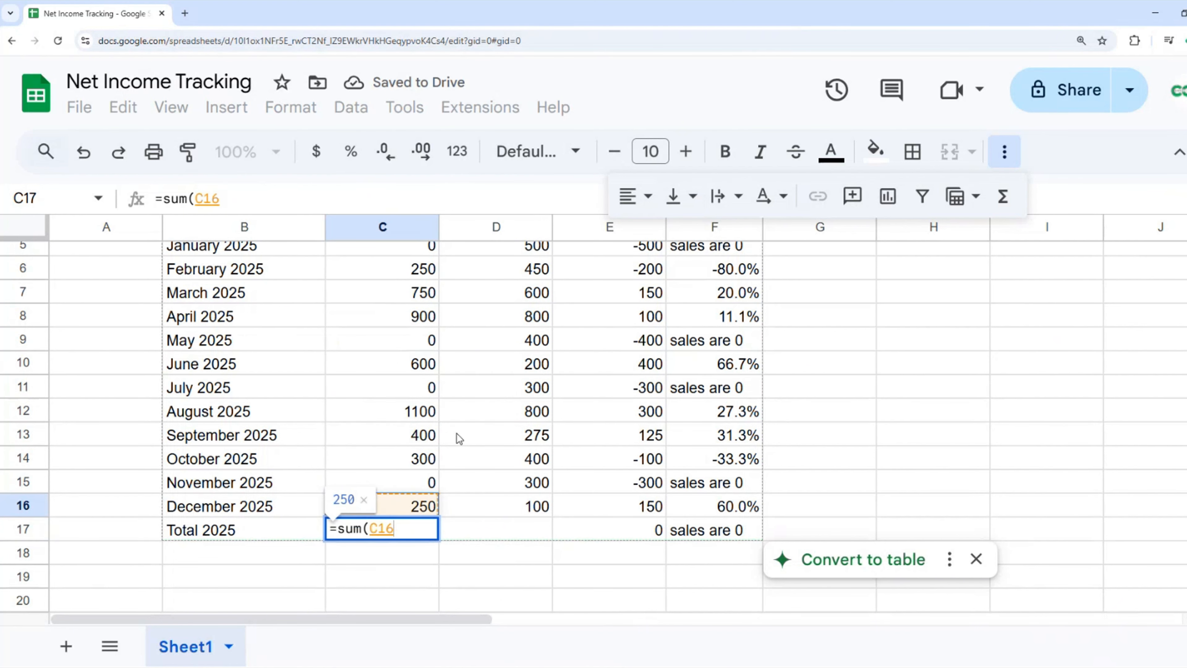
pyautogui.hotkey('shift', 'Up')
pyautogui.hotkey('shift', 'Up')
pyautogui.hotkey('shift', 'Up')
pyautogui.hotkey('shift', 'Up')
pyautogui.hotkey('shift', 'Up')
pyautogui.hotkey('shift', 'Up')
pyautogui.hotkey('shift', 'Up')
pyautogui.hotkey('shift', 'Up')
pyautogui.hotkey('shift', 'Up')
pyautogui.hotkey('shift', 'Up')
pyautogui.hotkey('shift', 'Up')
pyautogui.hotkey('shift', 'Up')
pyautogui.hotkey('shift', 'Up')
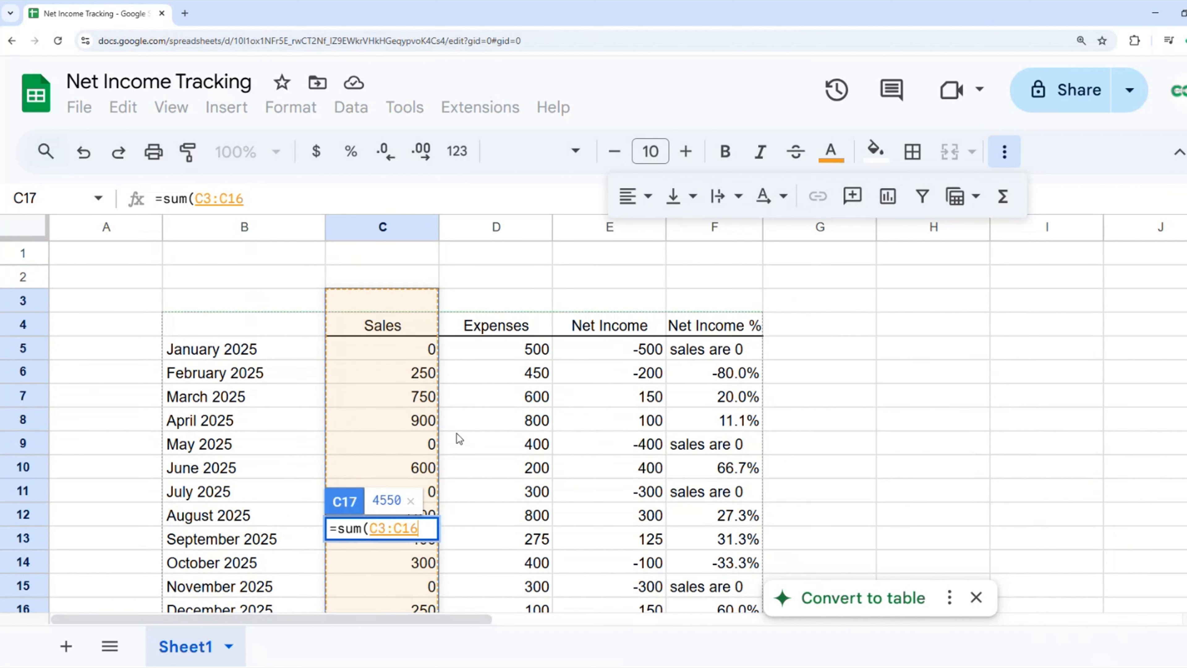
pyautogui.hotkey('shift', 'Down')
pyautogui.hotkey('shift', 'Down')
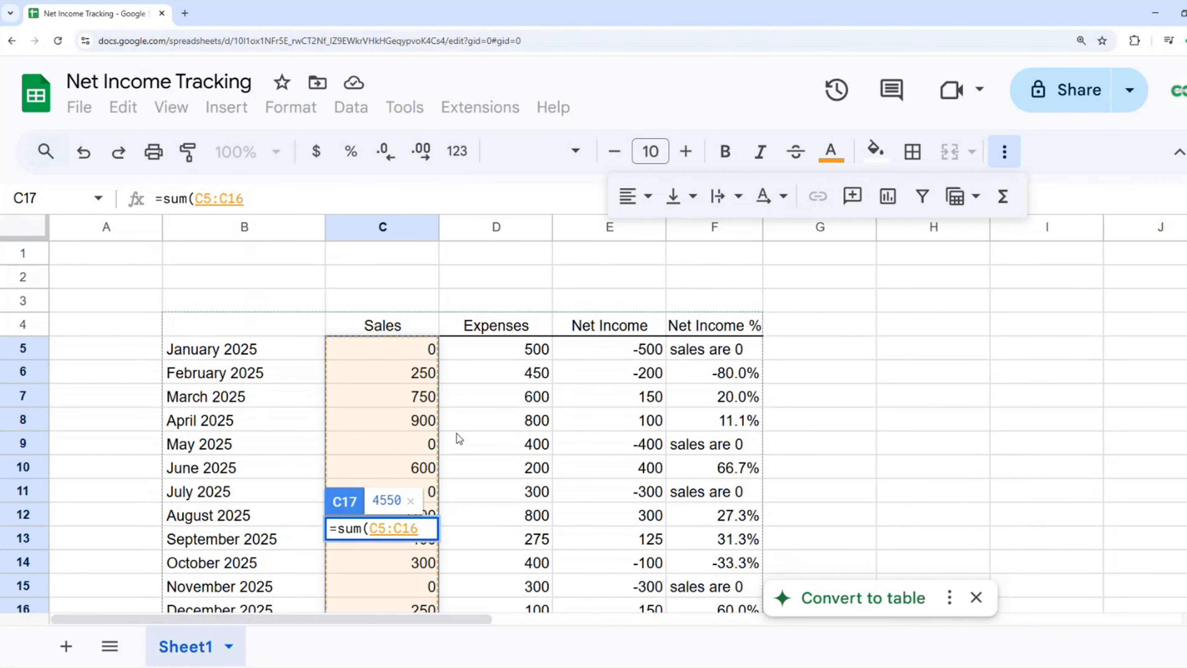
pyautogui.press('Return')
# Step: Copy the sales total formula from C17 into D17 for expenses and check the total net income formula in E17
pyautogui.press('Up')
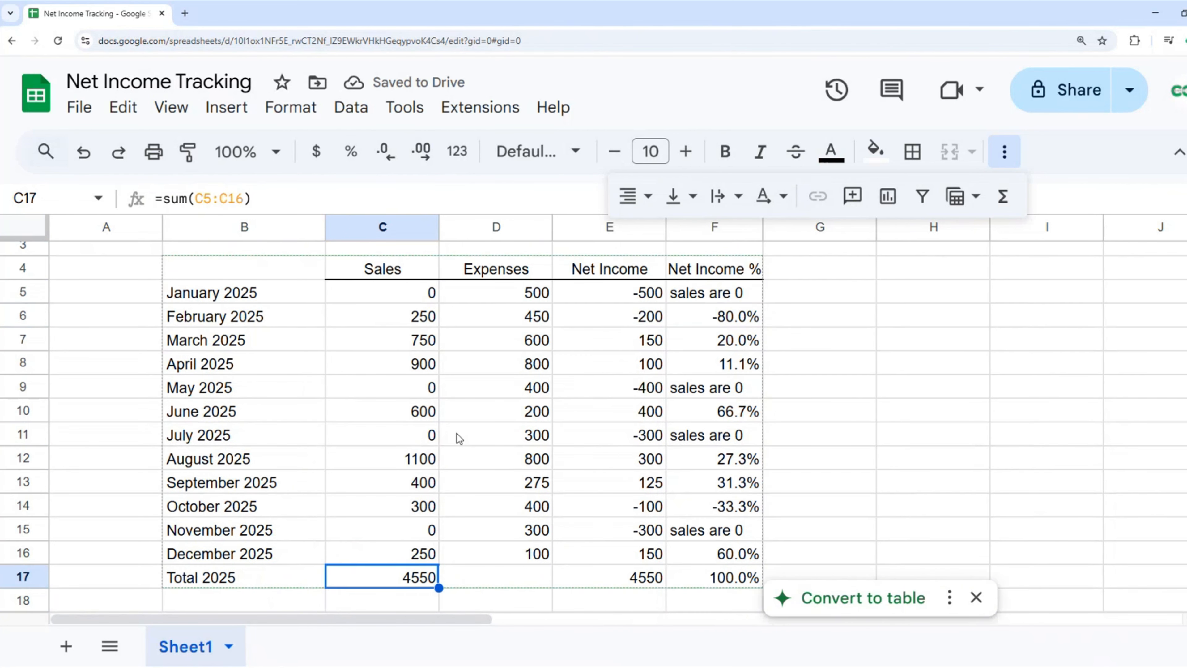
pyautogui.hotkey('ctrl', 'c')
pyautogui.press('Right')
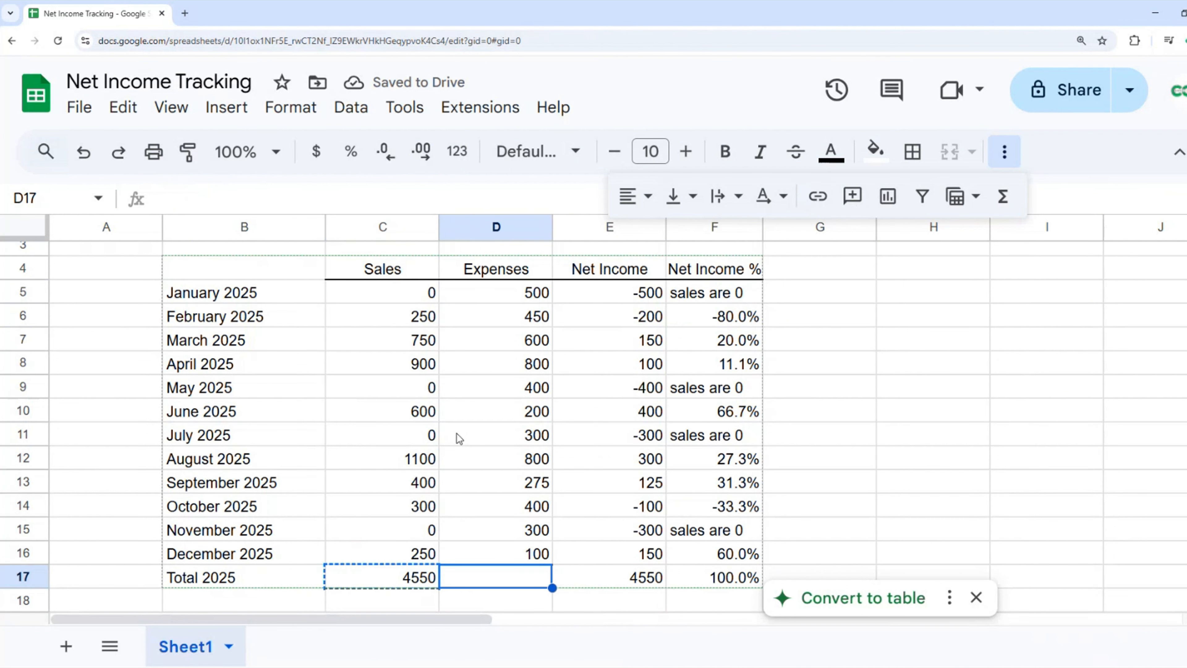
pyautogui.hotkey('ctrl', 'v')
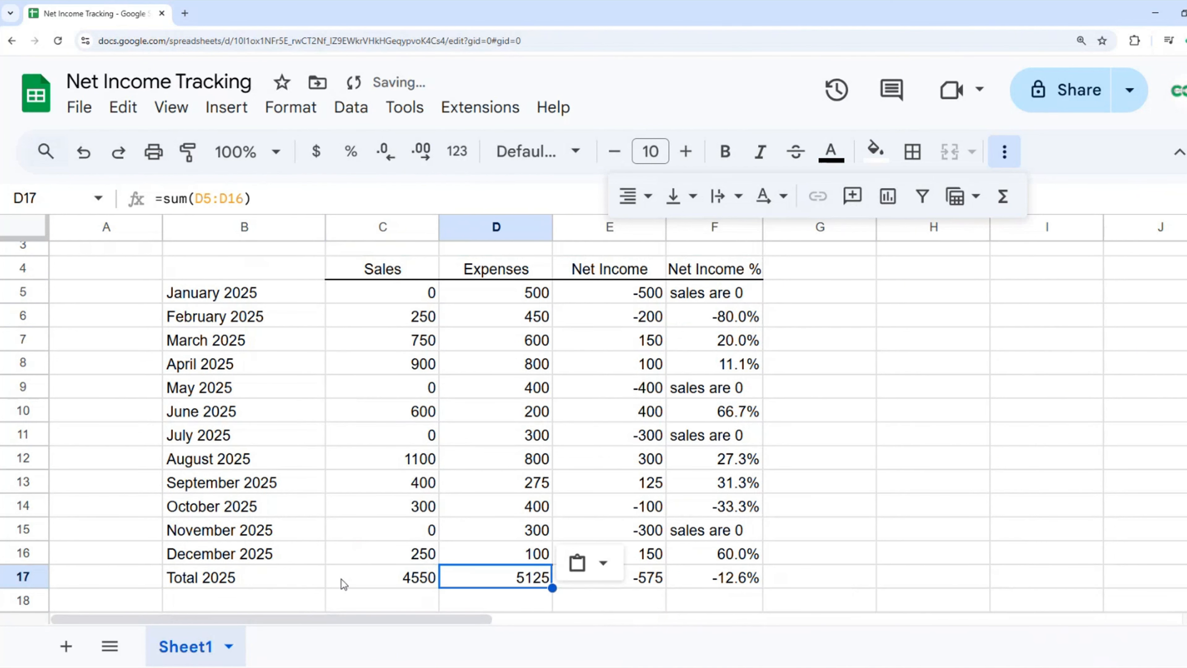
pyautogui.click(648, 581)
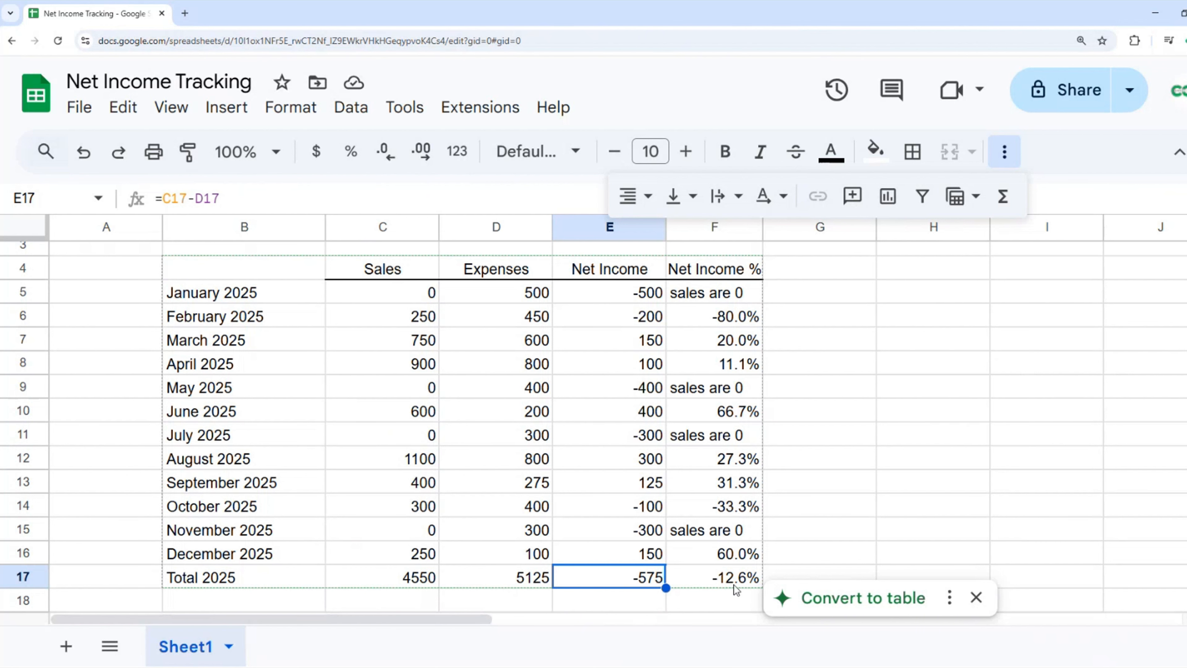
# Step: Add a bottom border to the December 2025 cells C16:F16, above the total row
pyautogui.click(416, 559)
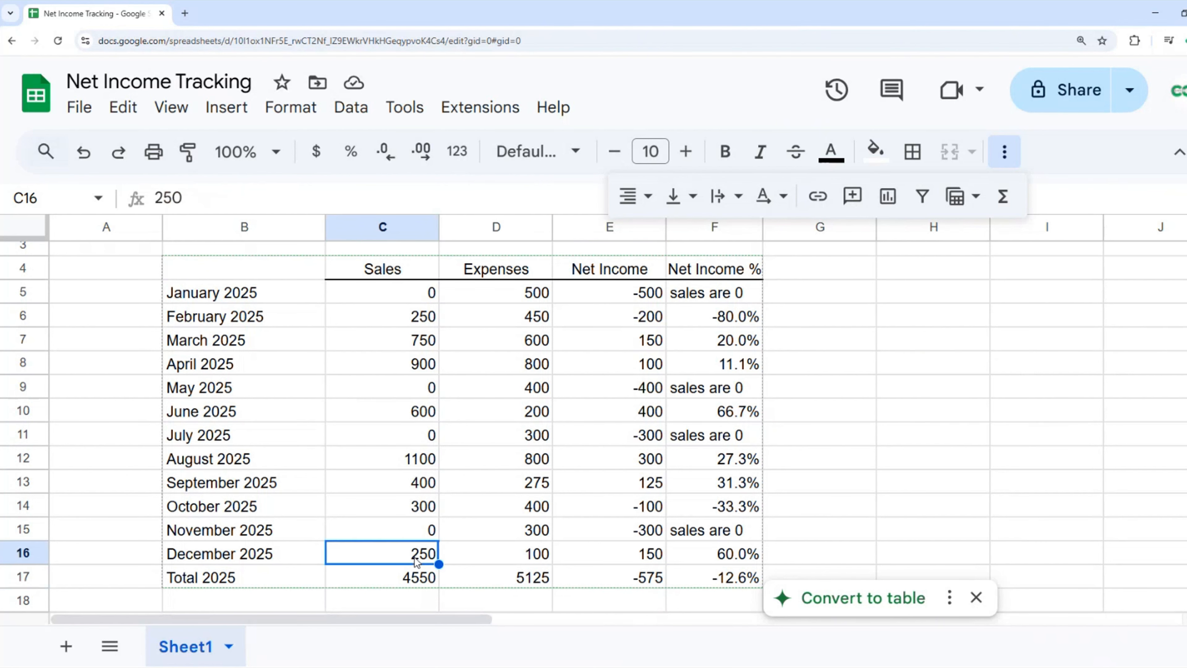
pyautogui.keyDown('shift'); pyautogui.click(708, 560); pyautogui.keyUp('shift')
pyautogui.rightClick(715, 563)
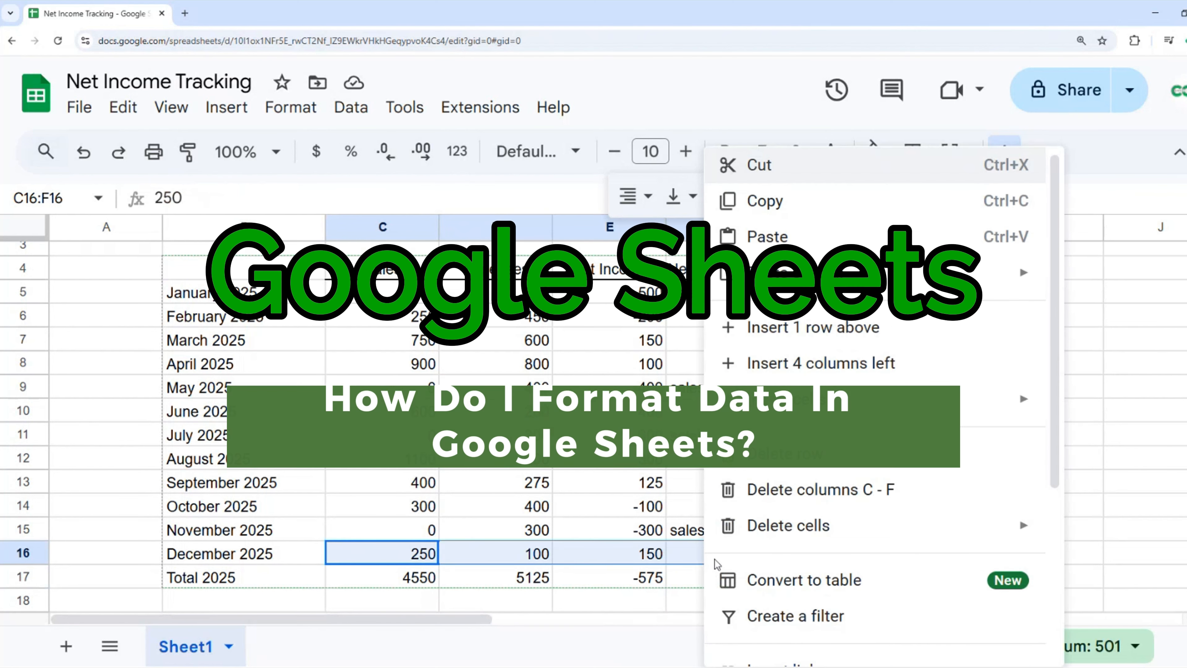
pyautogui.click(708, 123)
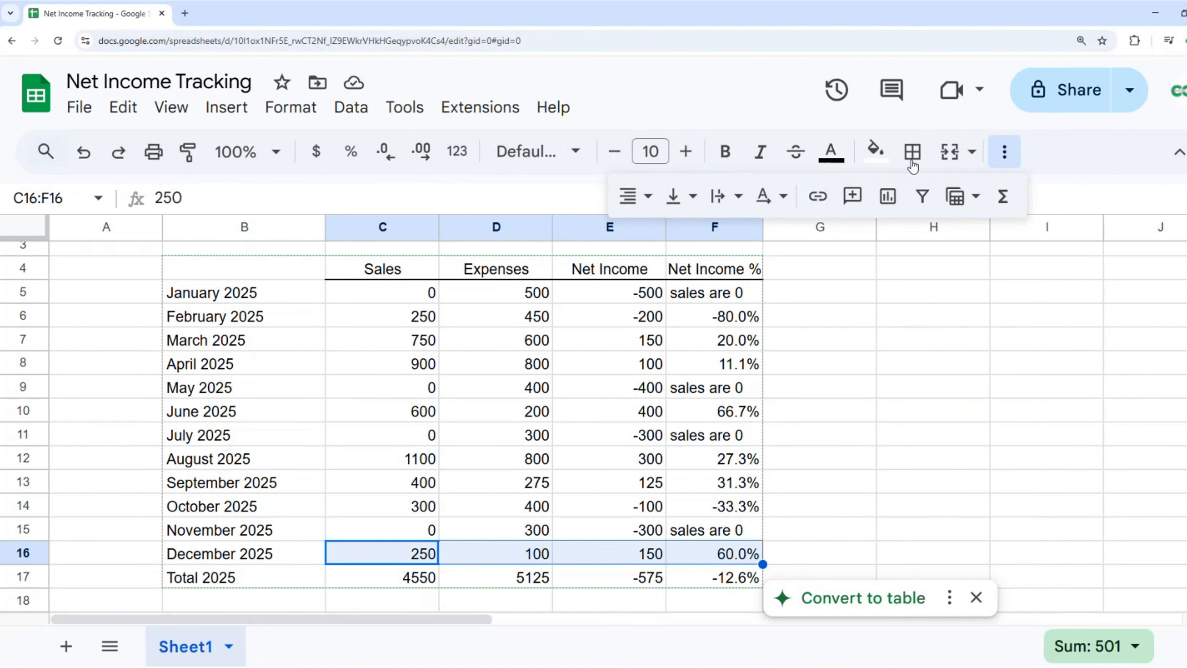
pyautogui.click(913, 158)
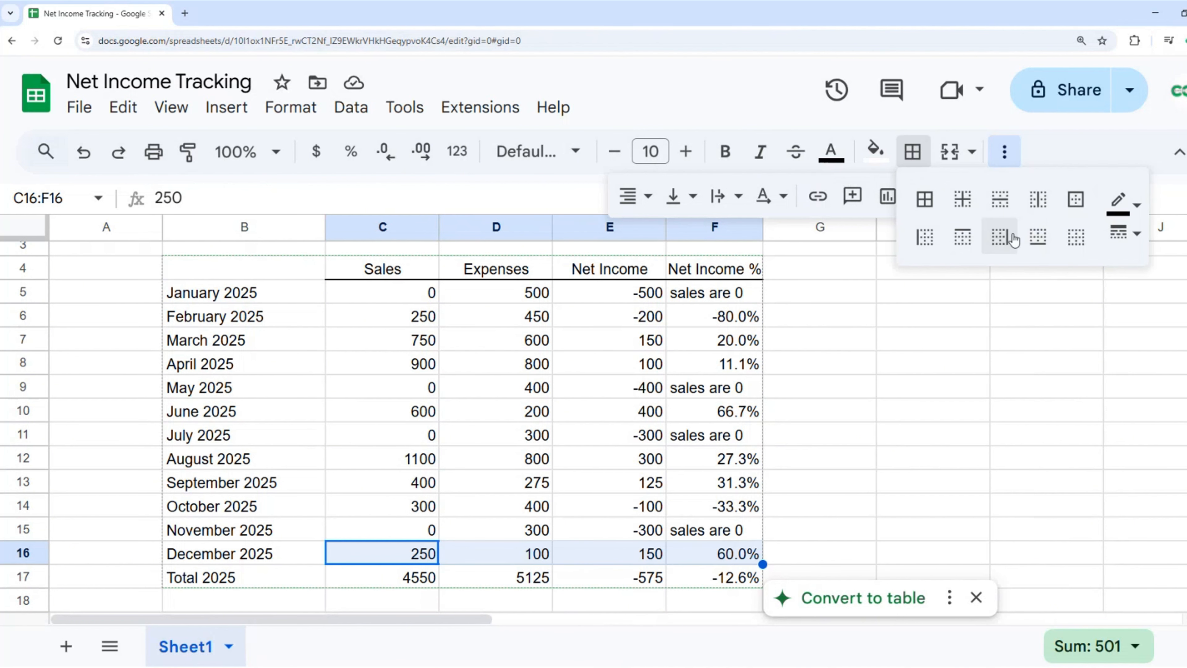
pyautogui.click(1038, 237)
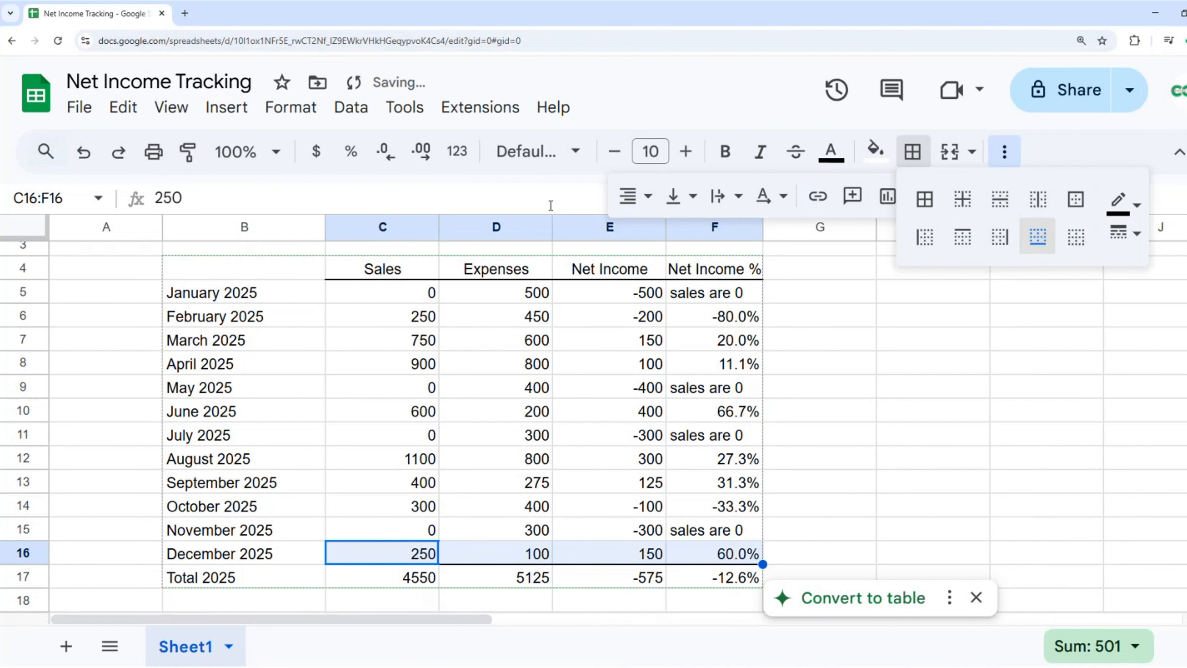
# Step: Format the sales, expenses and net income values in C5:E17 as Number with no decimal places
pyautogui.click(374, 299)
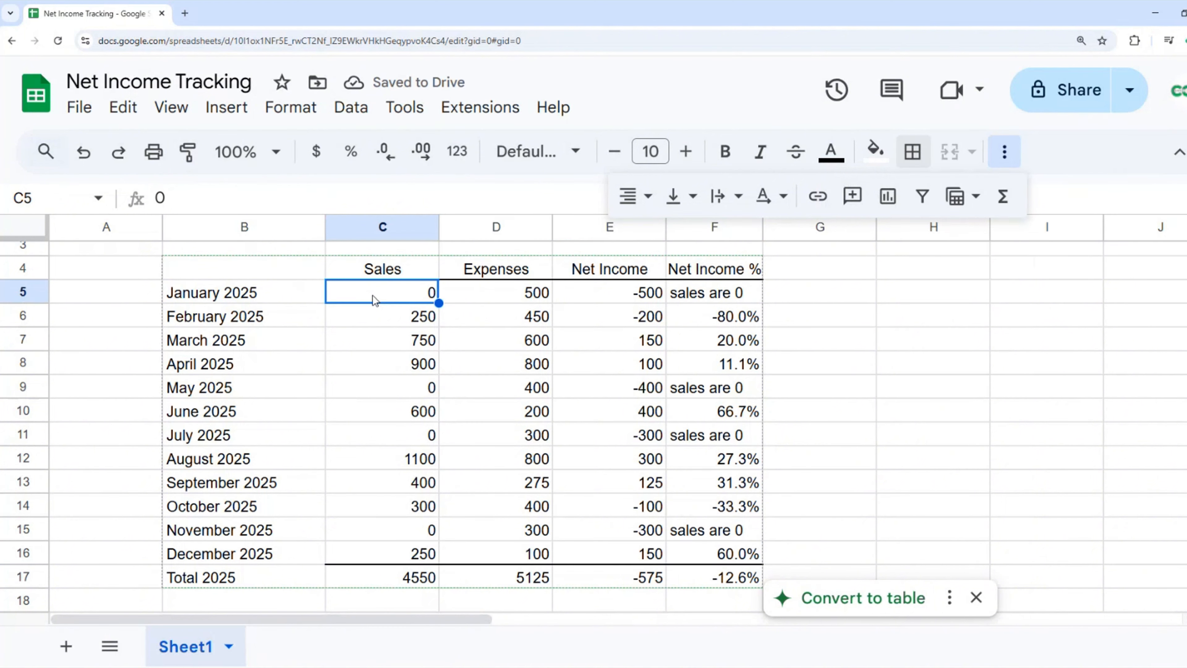
pyautogui.keyDown('shift'); pyautogui.click(626, 584); pyautogui.keyUp('shift')
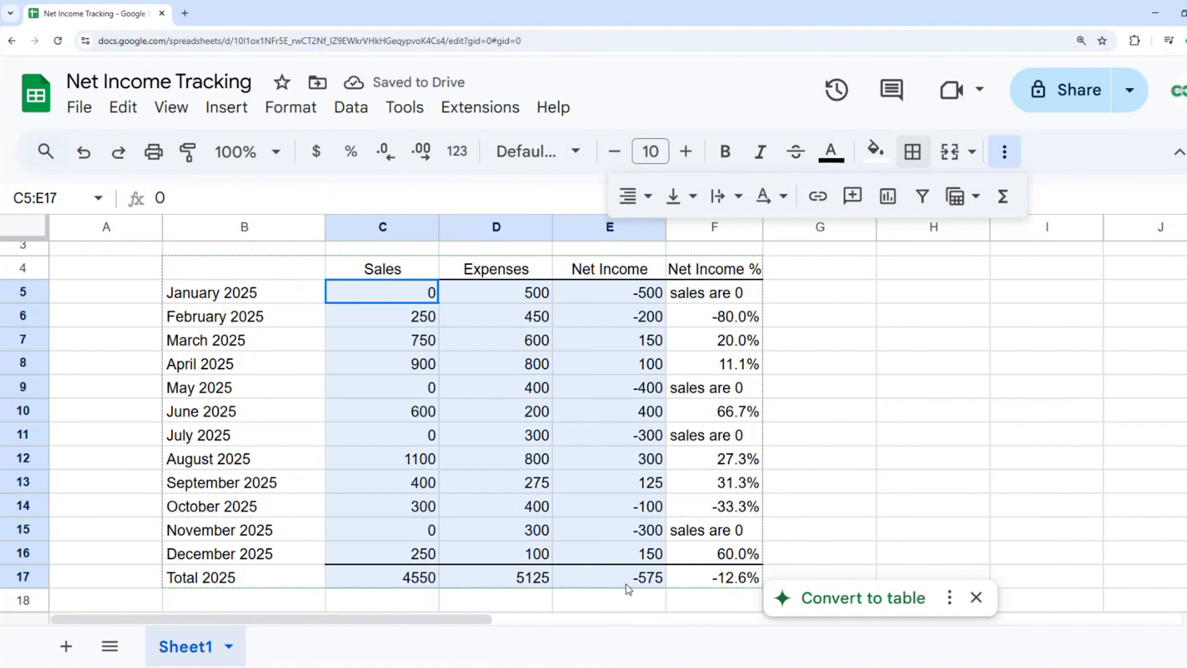
pyautogui.rightClick(524, 426)
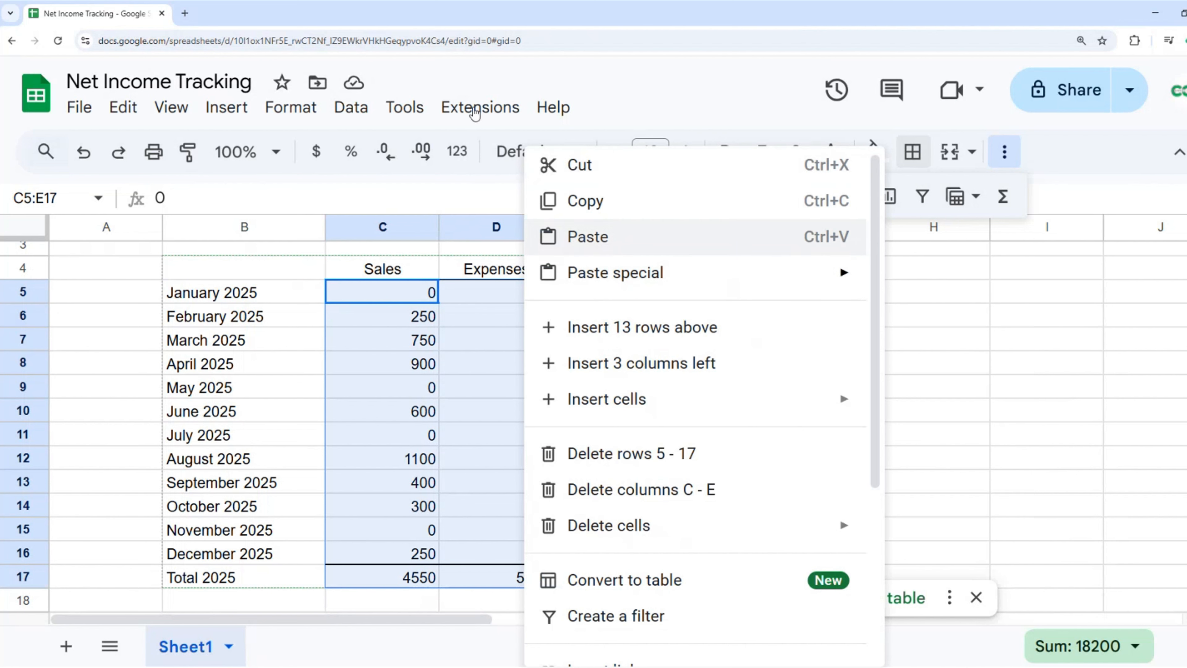
pyautogui.click(457, 152)
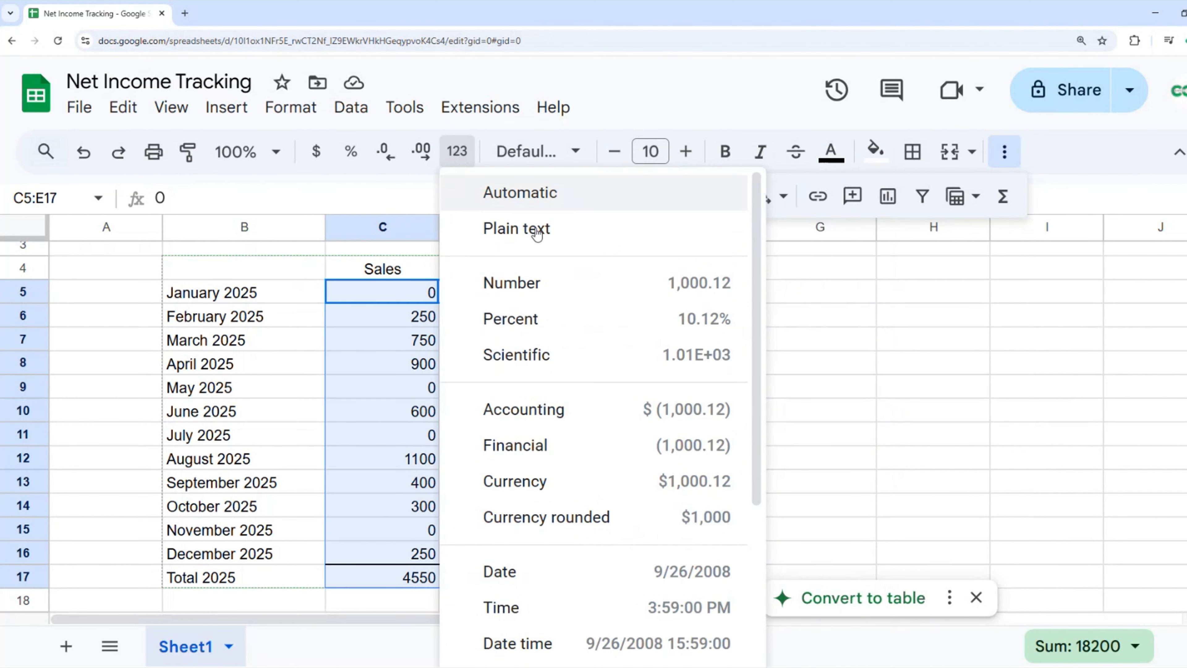
pyautogui.click(507, 282)
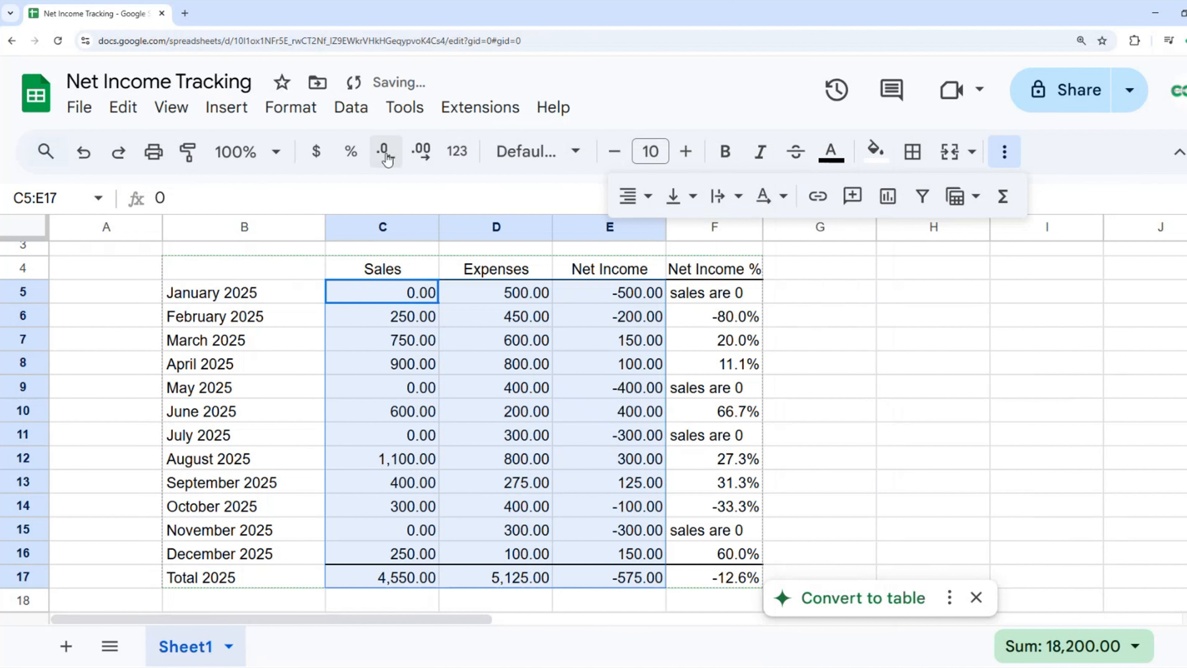
pyautogui.click(386, 151)
pyautogui.click(386, 152)
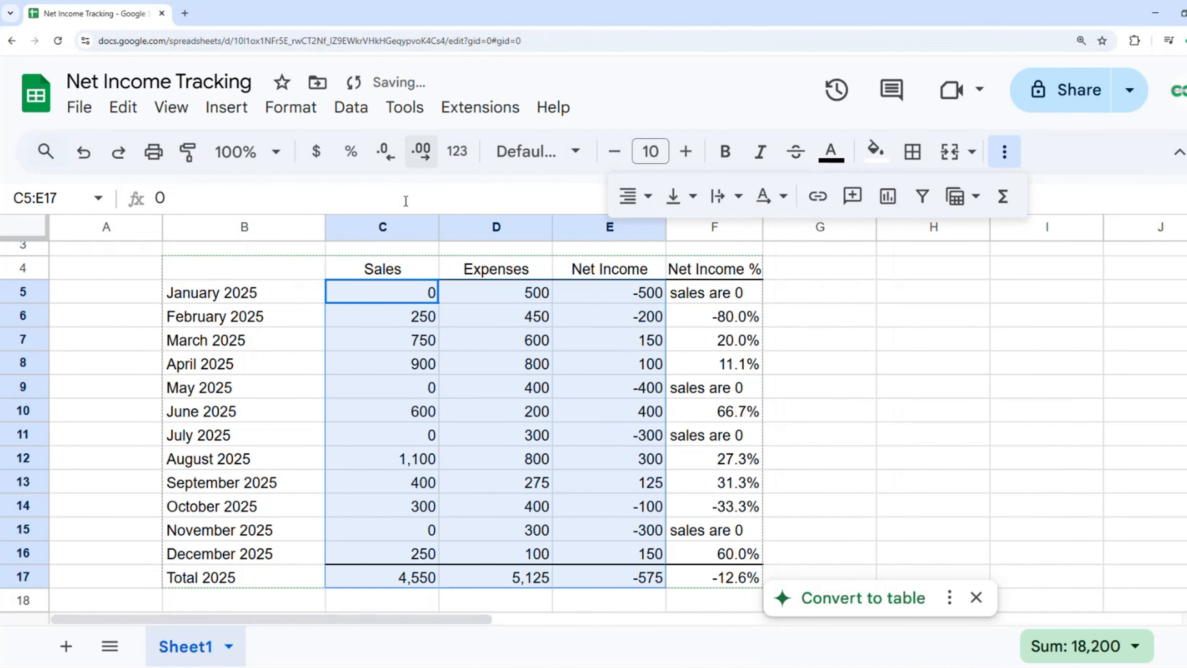
# Step: Format the January 2025 sales, expenses and net income values in C5:E5 as Accounting with no decimal places
pyautogui.click(399, 297)
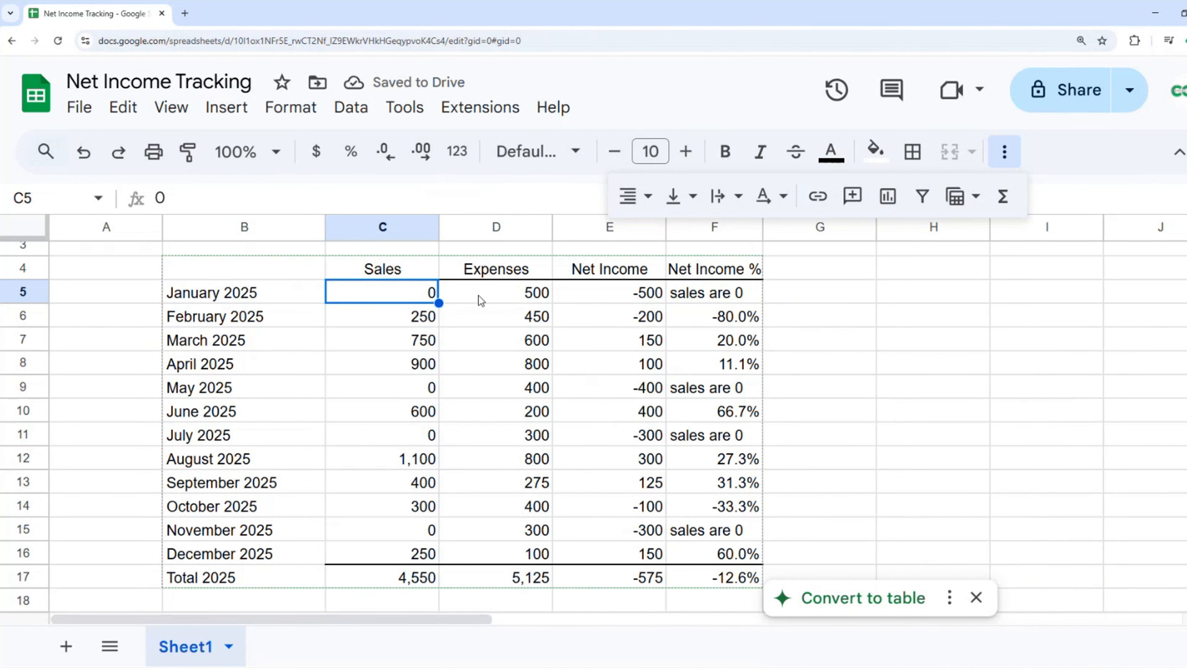
pyautogui.keyDown('shift'); pyautogui.click(572, 294); pyautogui.keyUp('shift')
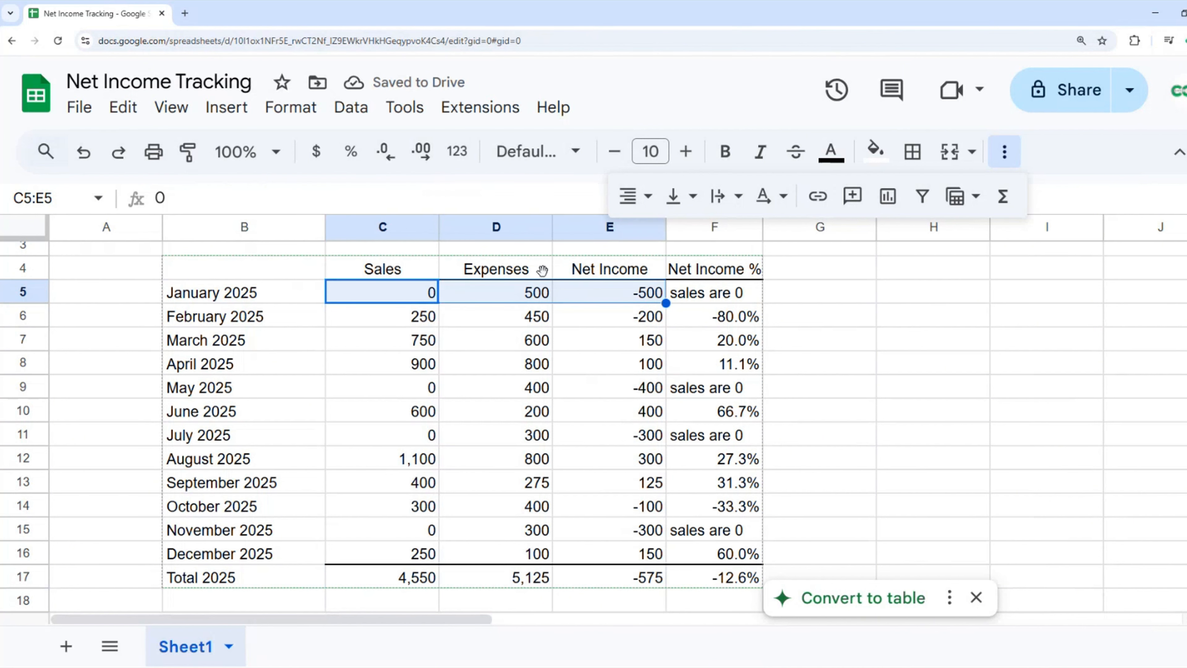
pyautogui.click(458, 151)
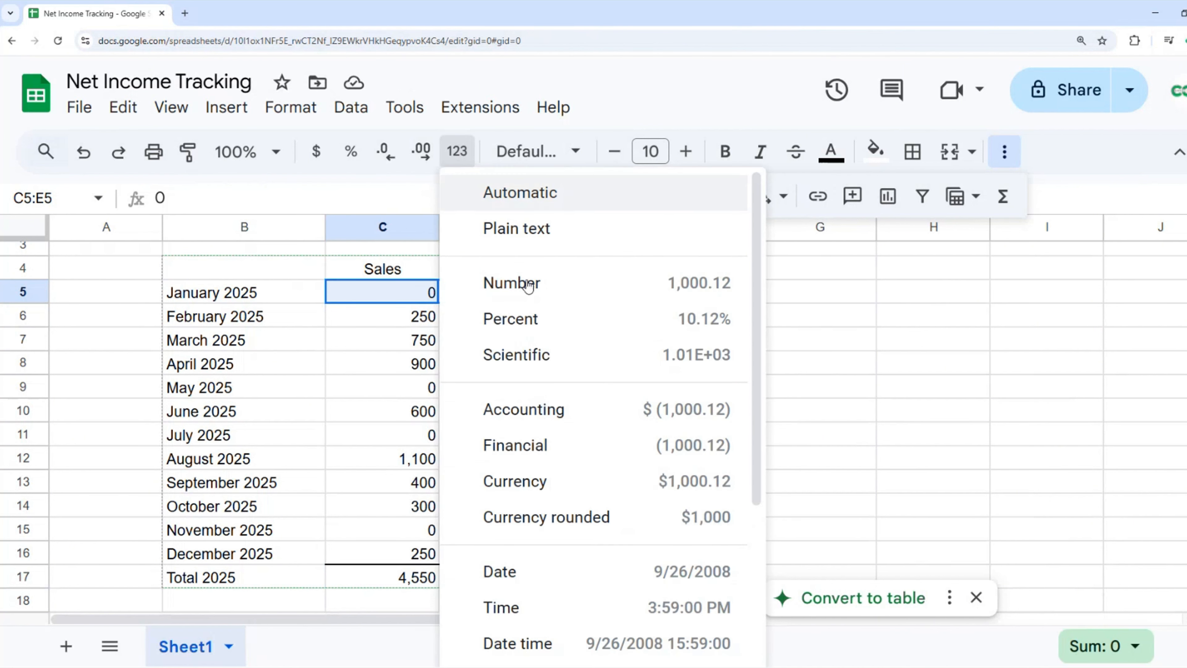
pyautogui.click(523, 412)
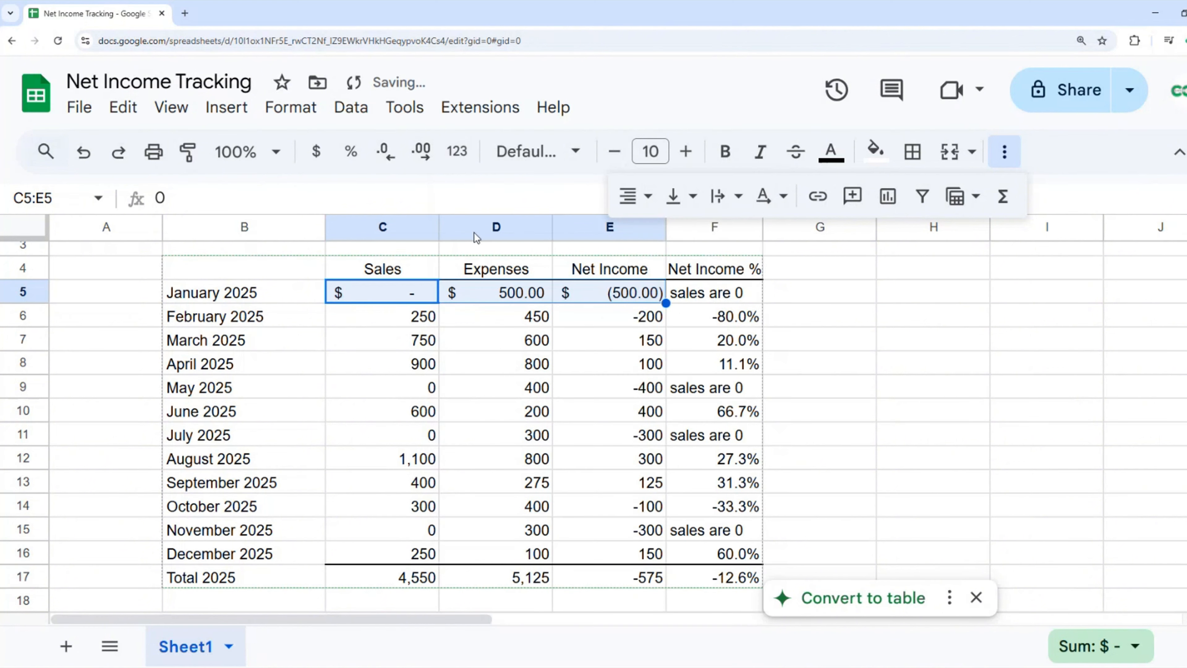
pyautogui.doubleClick(384, 152)
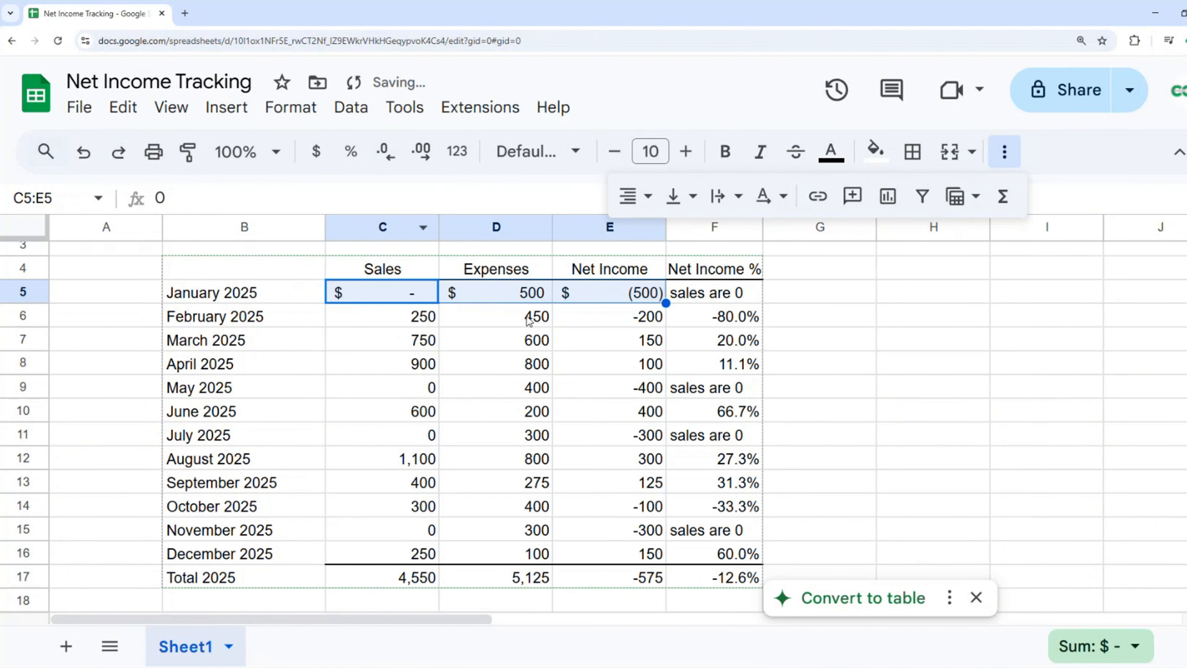
pyautogui.click(591, 322)
# Step: Format the 2025 totals in C17:E17 as currency with no decimal places
pyautogui.click(421, 583)
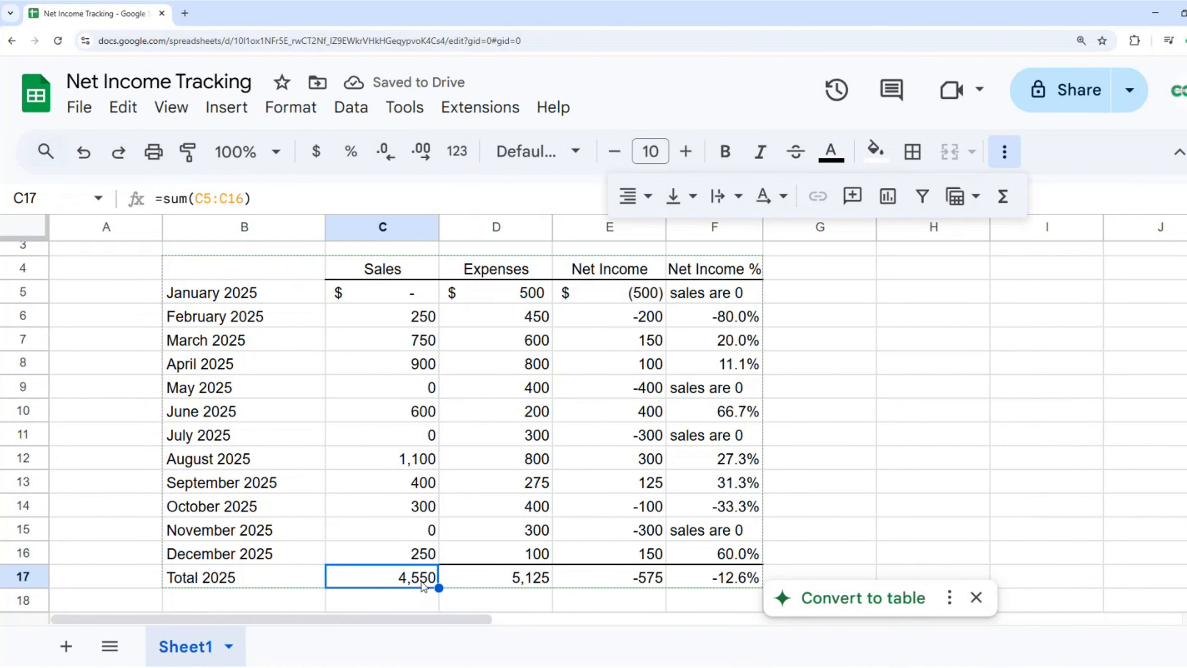
pyautogui.keyDown('shift'); pyautogui.click(612, 579); pyautogui.keyUp('shift')
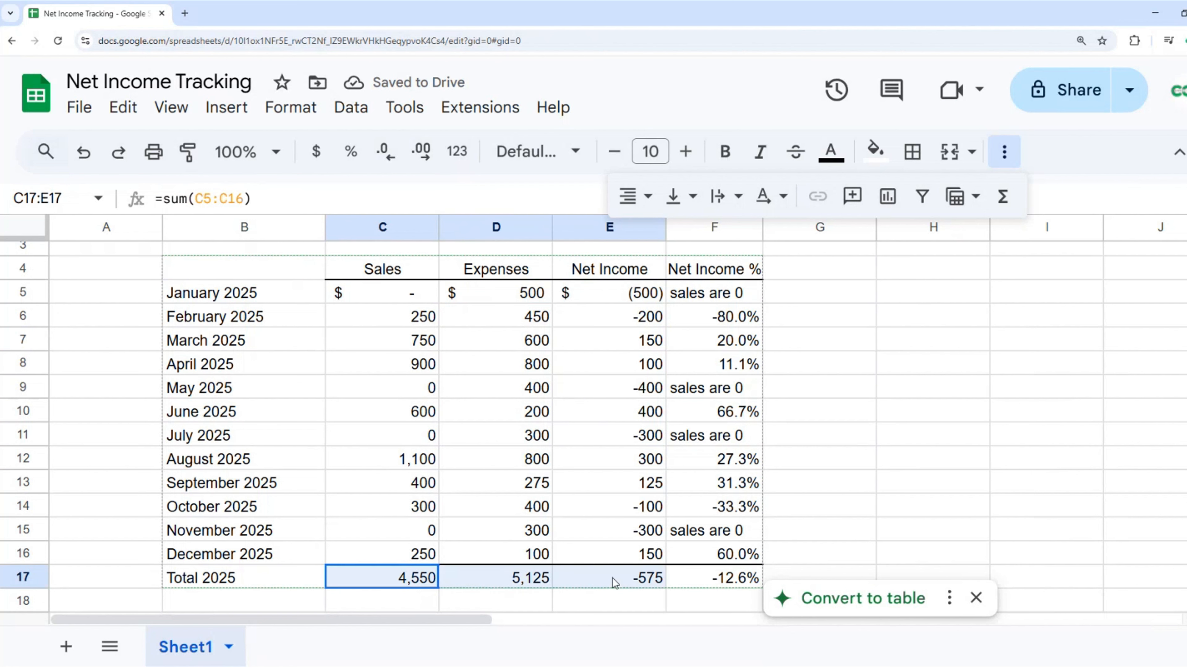
pyautogui.click(457, 151)
pyautogui.click(315, 151)
pyautogui.doubleClick(384, 152)
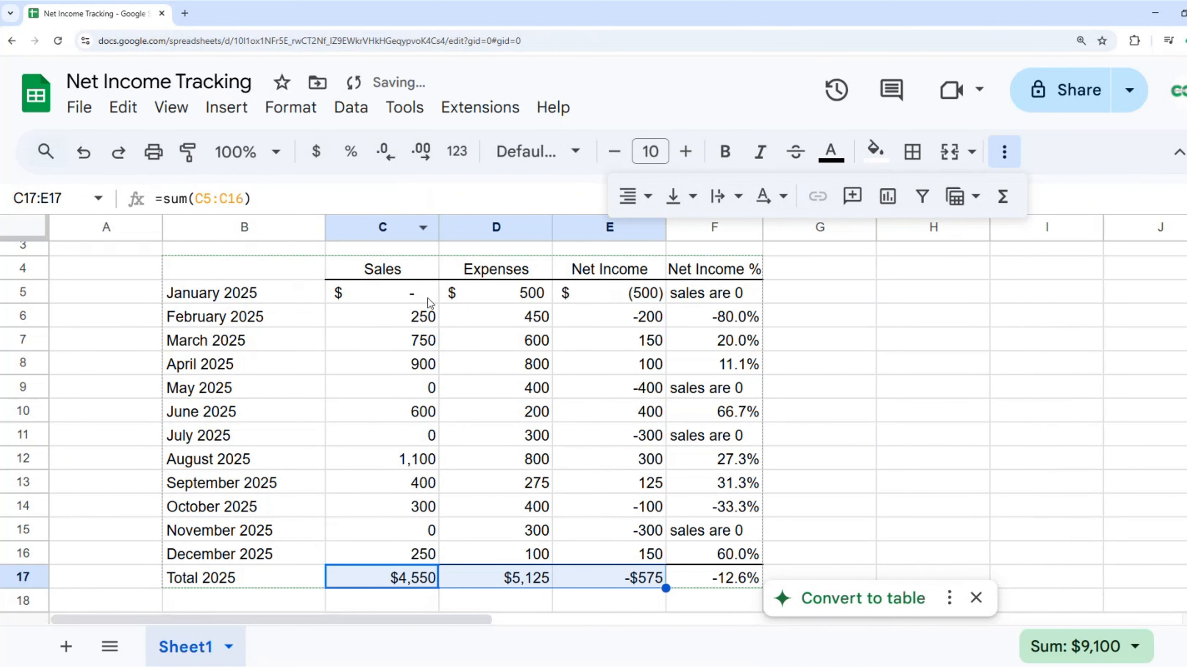
# Step: Format the January 2025 values in C5:E5 as dollar currency with no decimal places, like the total row
pyautogui.click(423, 298)
pyautogui.keyDown('shift'); pyautogui.click(602, 299); pyautogui.keyUp('shift')
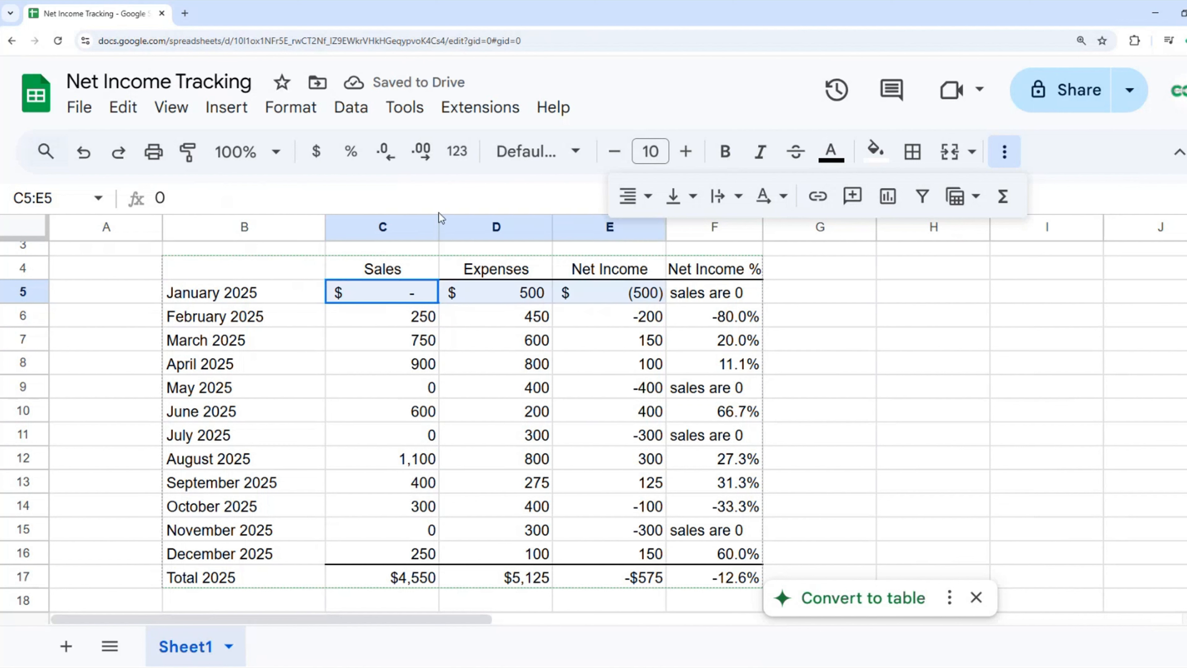
pyautogui.click(317, 154)
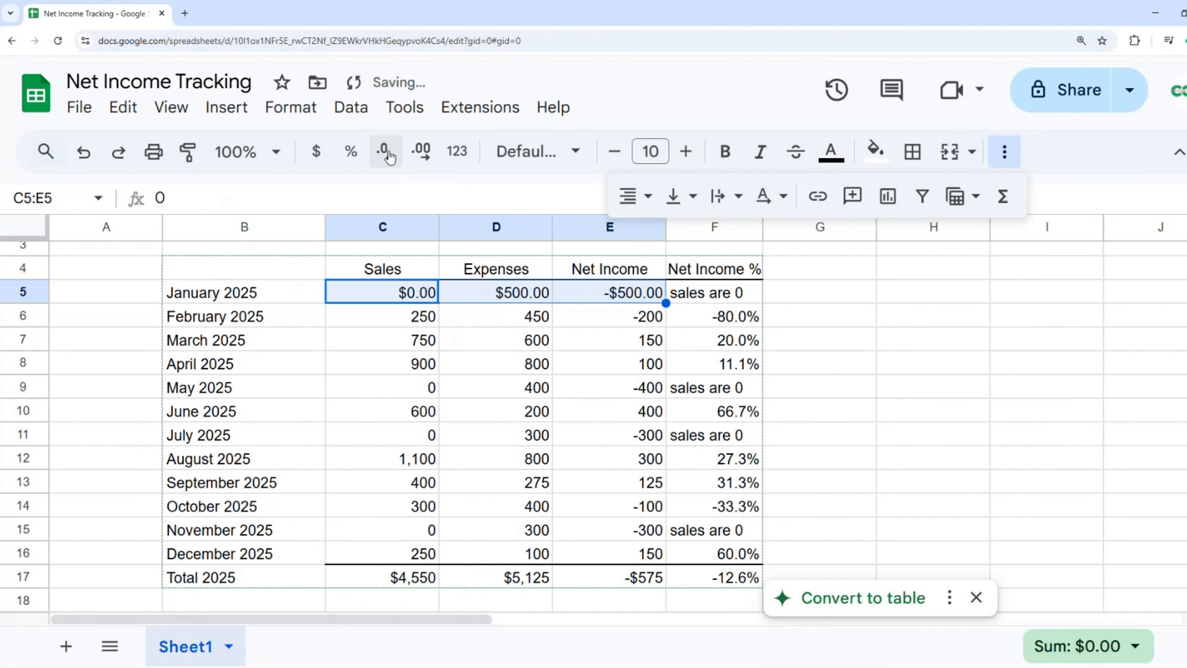
pyautogui.doubleClick(386, 153)
pyautogui.click(427, 388)
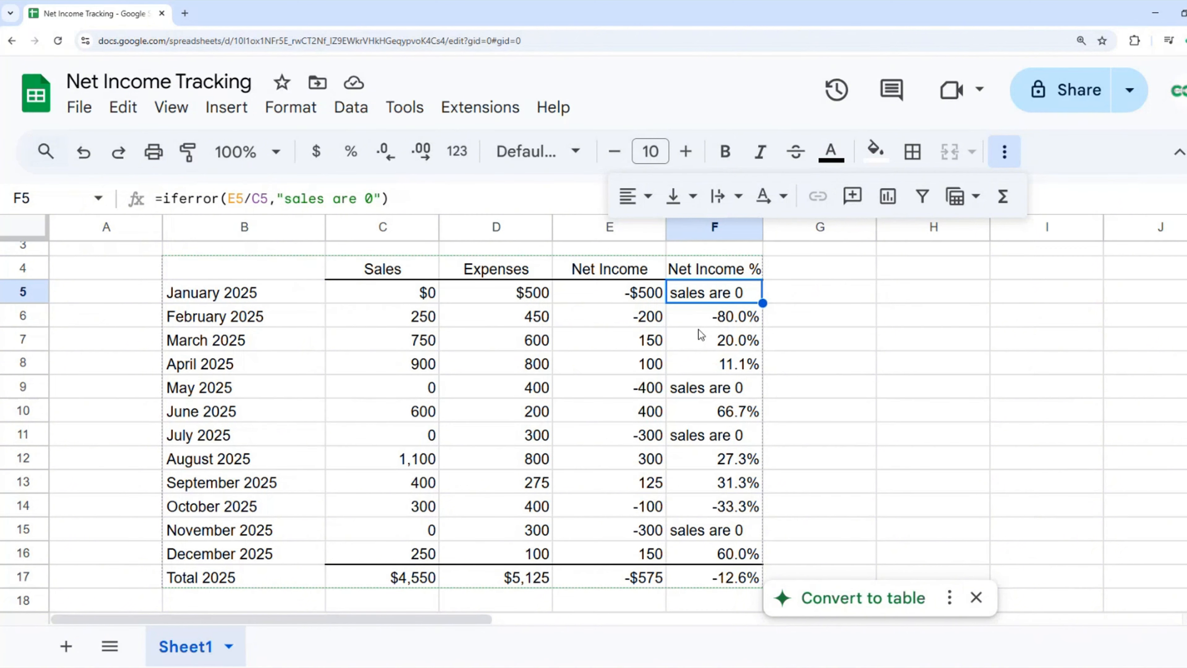
# Step: Strip the IFERROR wrapper from the January net income percentage in F5, reducing the formula to =E5/C5
pyautogui.press('F2')
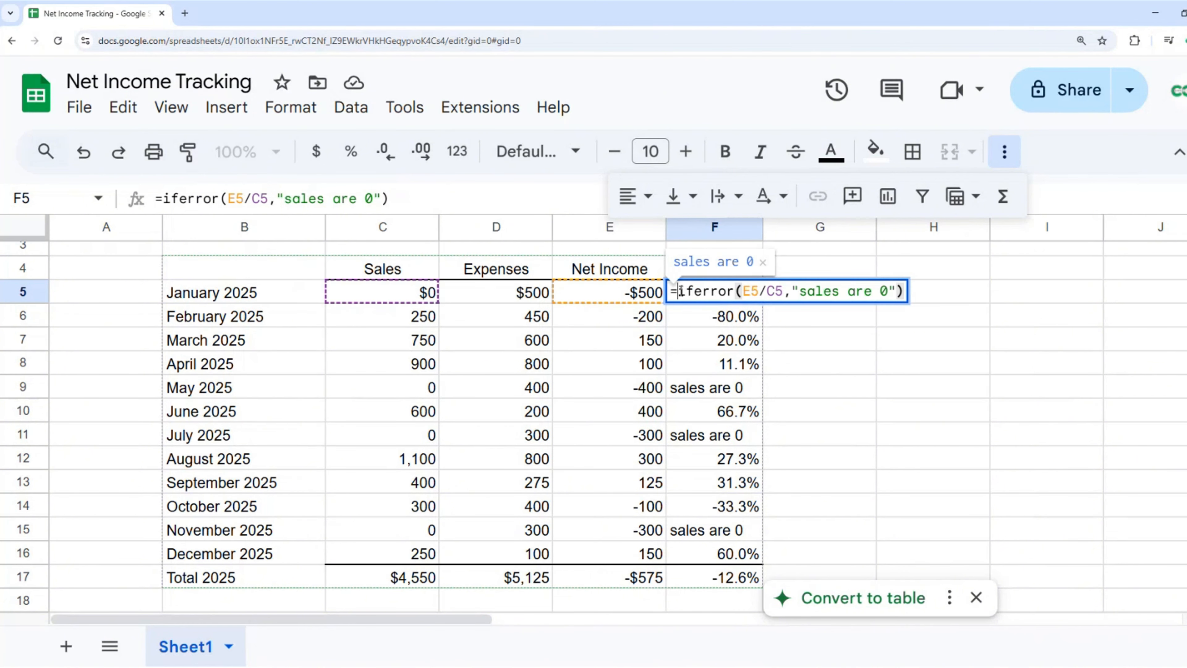
pyautogui.keyDown('shift'); pyautogui.click(740, 291); pyautogui.keyUp('shift')
pyautogui.press('BackSpace')
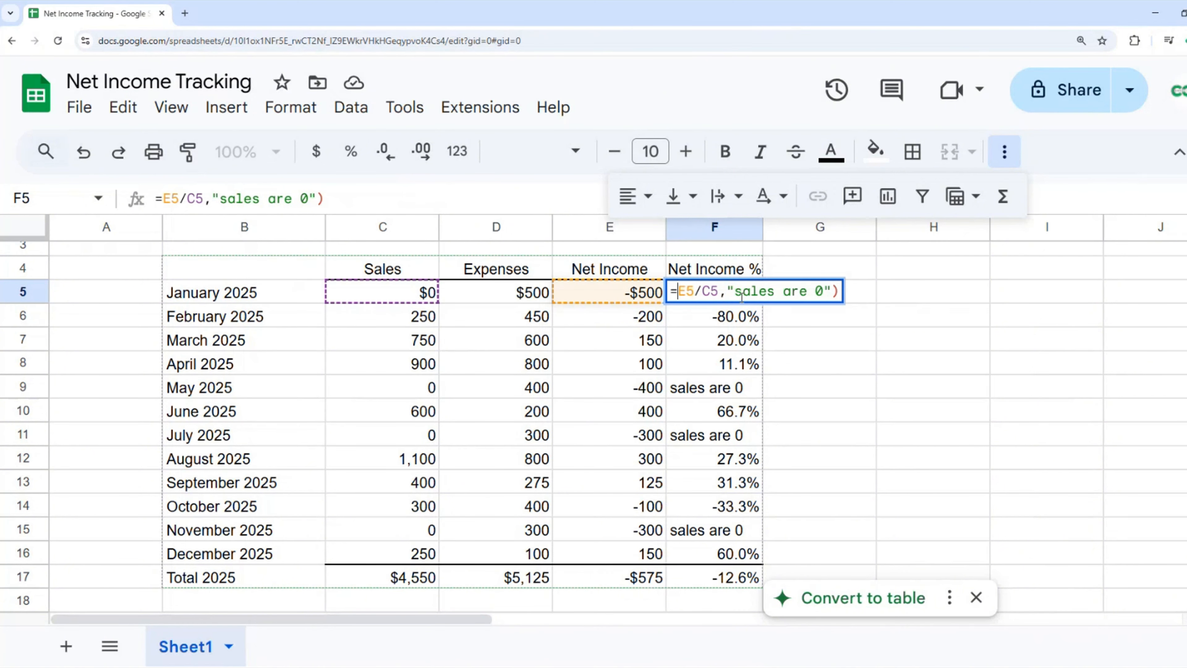
pyautogui.moveTo(742, 296); pyautogui.dragTo(847, 291)
pyautogui.press('BackSpace')
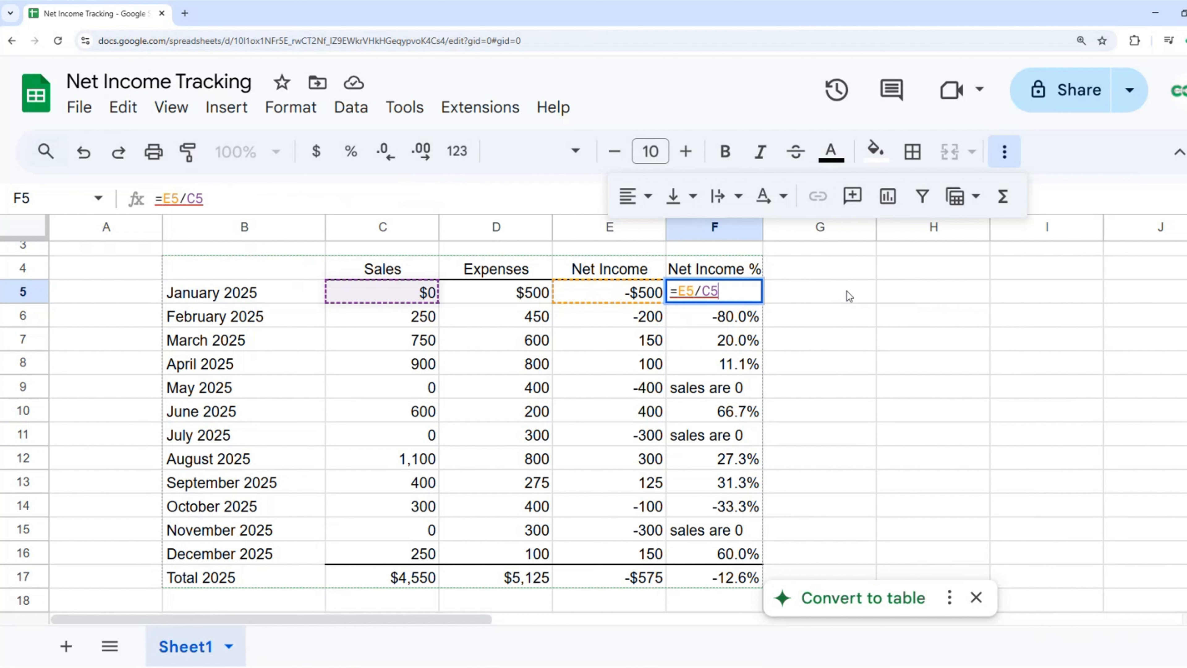
pyautogui.press('Return')
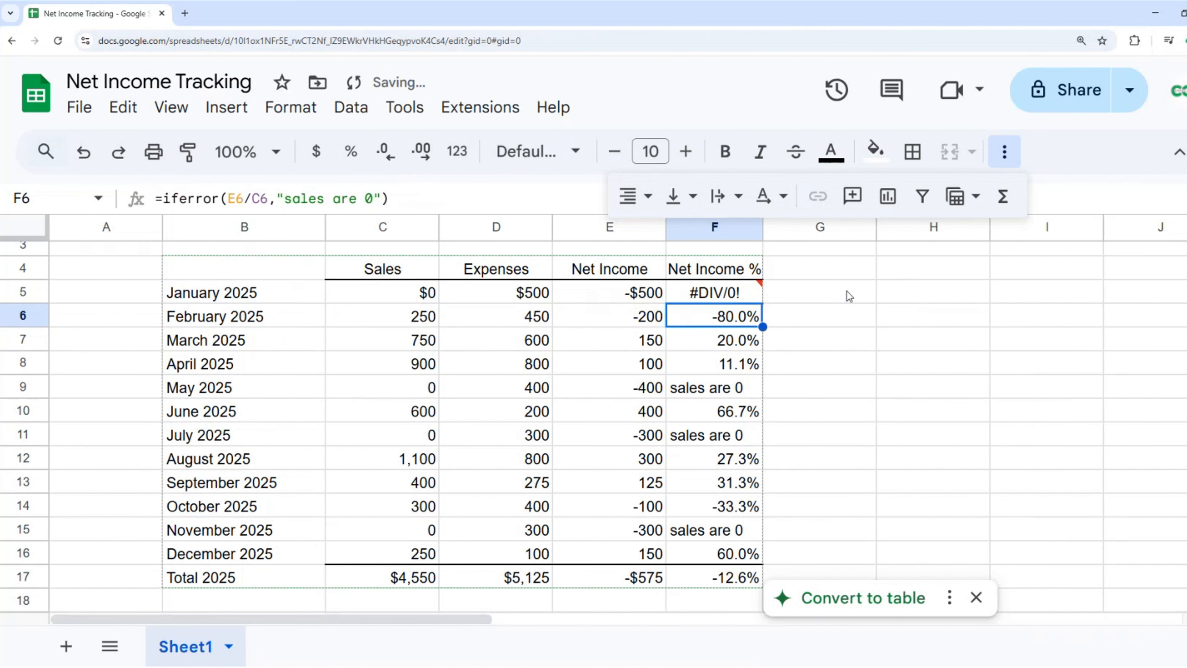
pyautogui.press('Up')
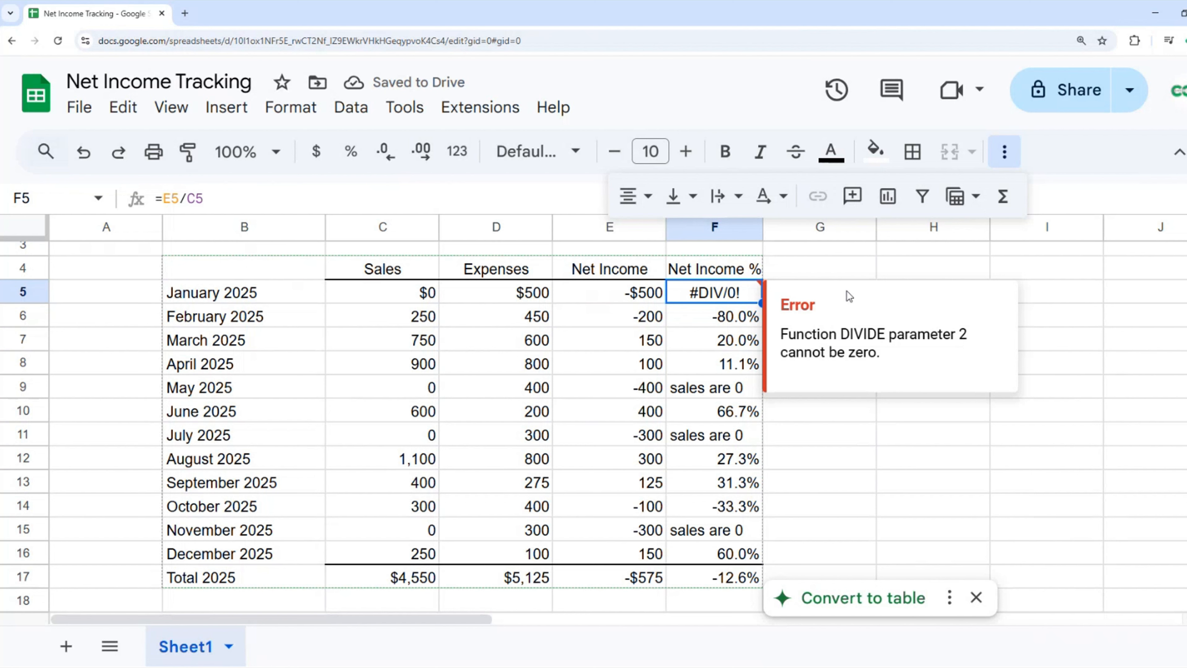
# Step: Set the January net income percentage formula in F5 to =iferror(E5/C5,"have a great day!")
pyautogui.press('F2')
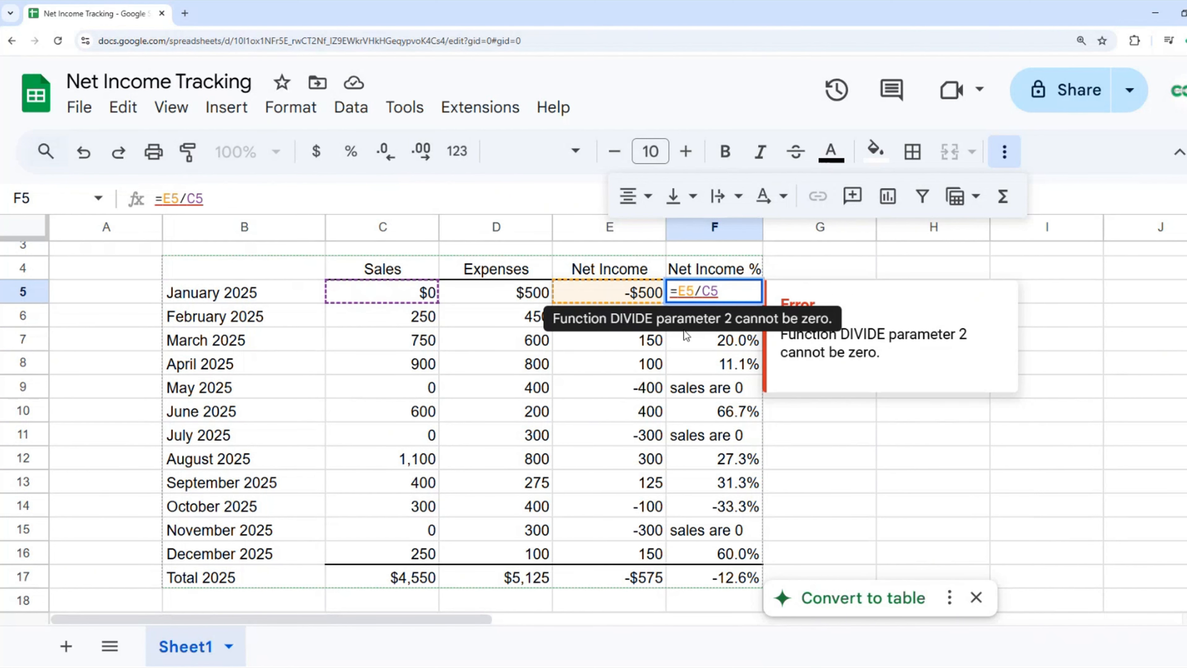
pyautogui.press('Home')
pyautogui.press('Right')
pyautogui.write('iferror(')
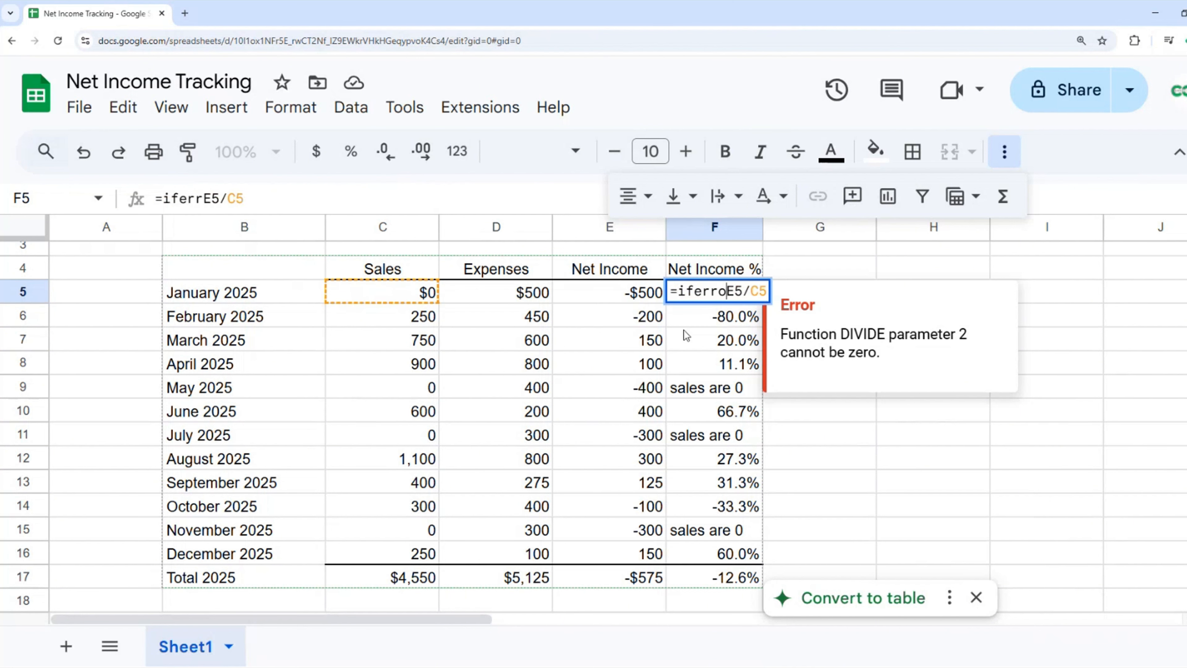
pyautogui.press('Right')
pyautogui.press('Right')
pyautogui.press('End')
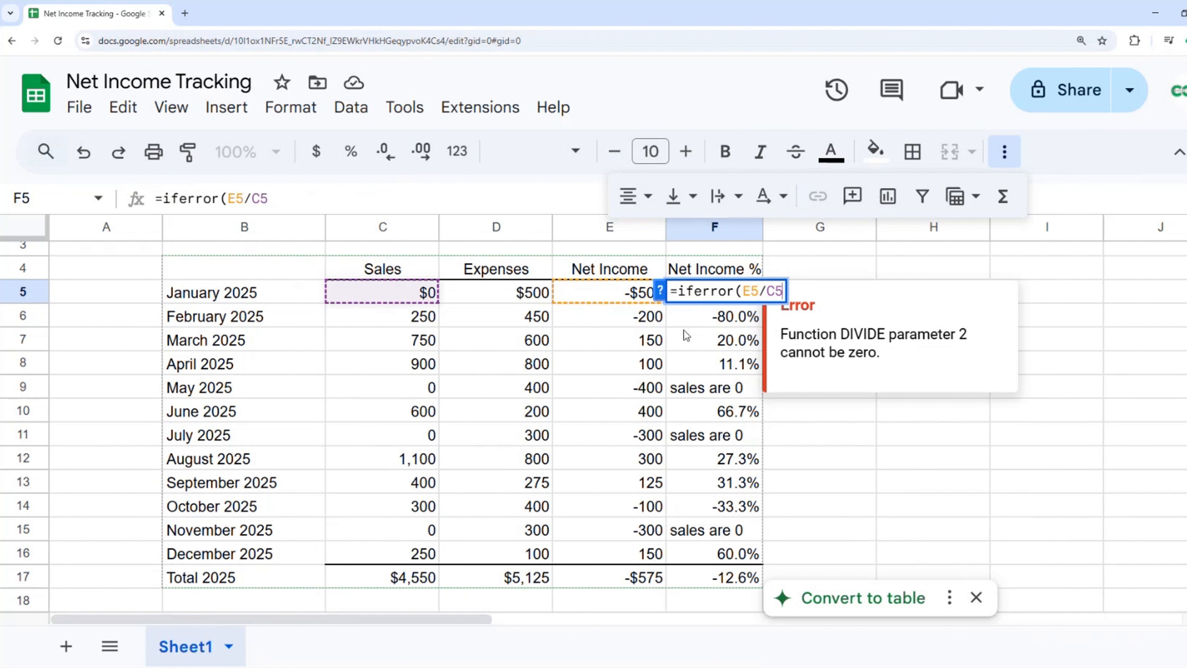
pyautogui.write(',"h')
pyautogui.write('ave a great day!"')
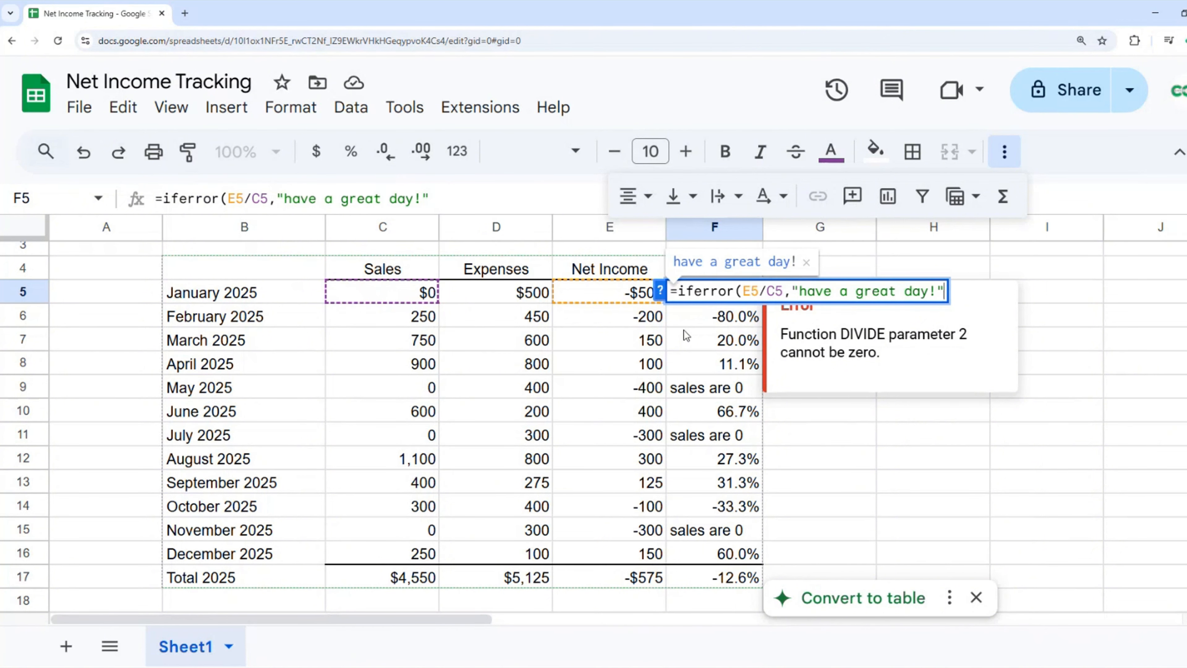
pyautogui.write(')')
pyautogui.press('Return')
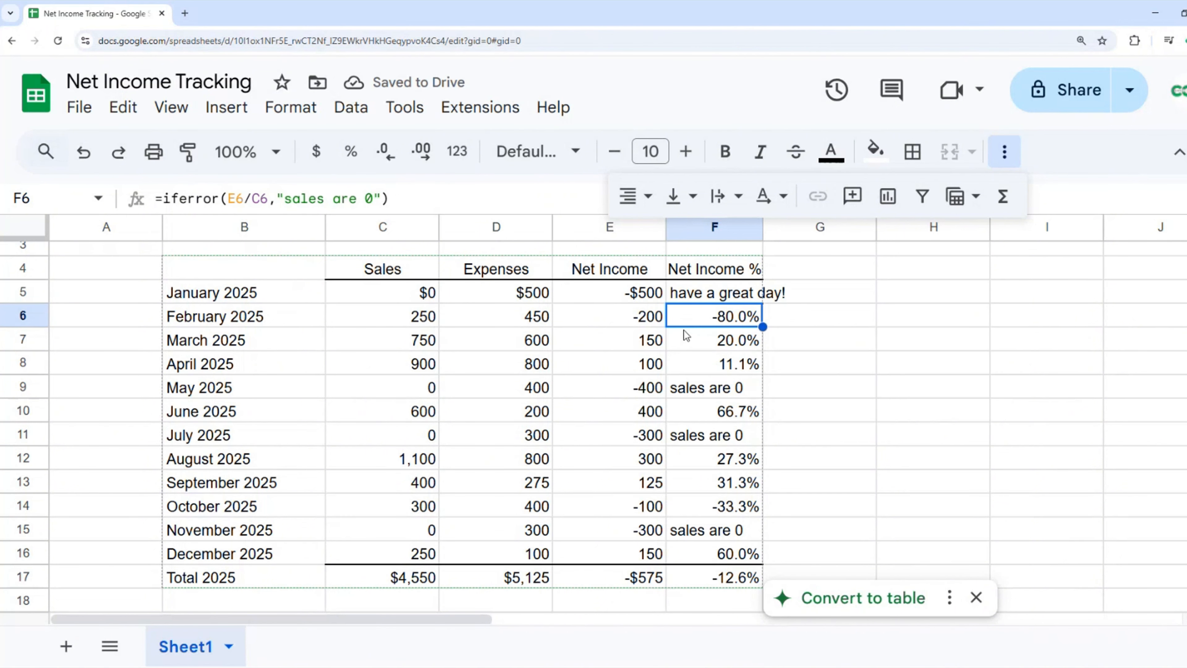